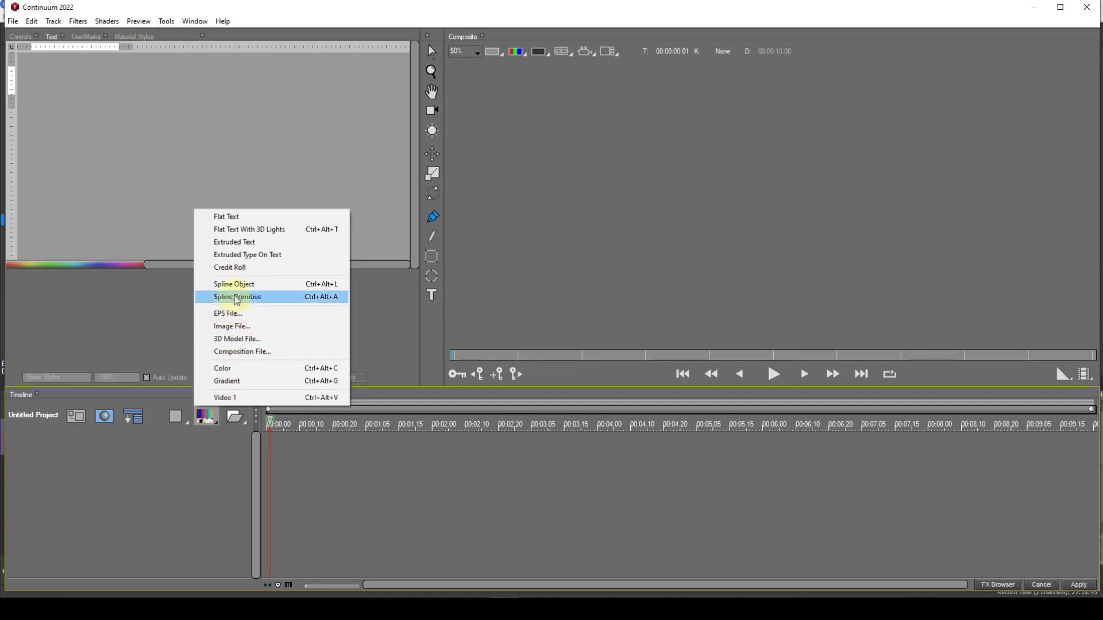
- Add a spline object and draw a circle about 500 px wide, slightly off-centre in the composite frame
{"action": "left_click", "coordinate": [238, 285]}
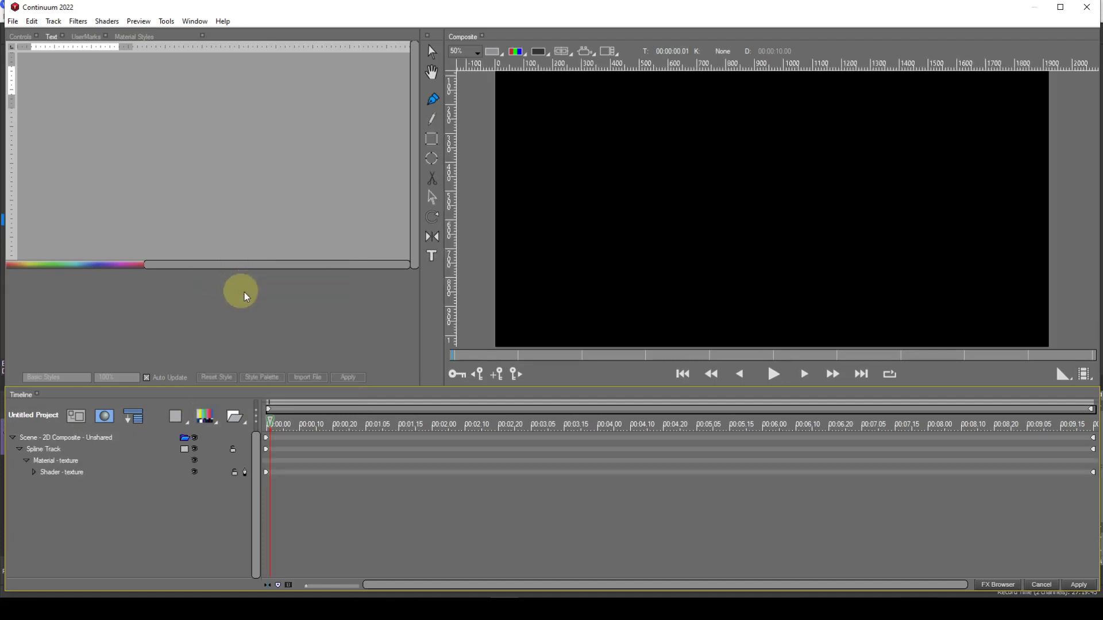
{"action": "left_click", "coordinate": [432, 158]}
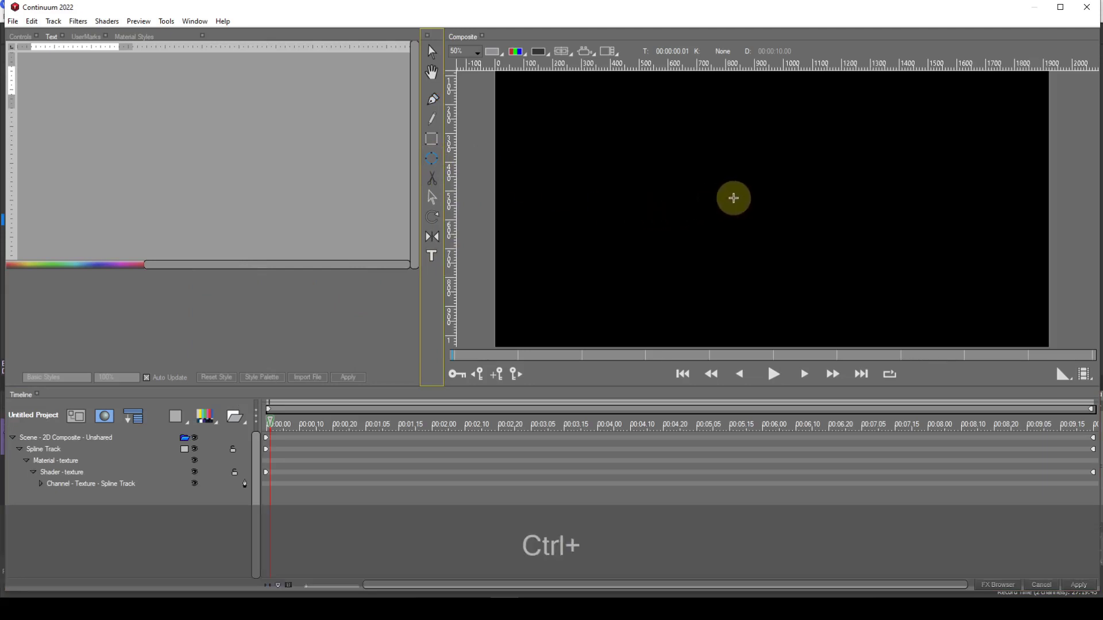
{"action": "left_click_drag", "start_coordinate": [734, 198], "coordinate": [803, 270]}
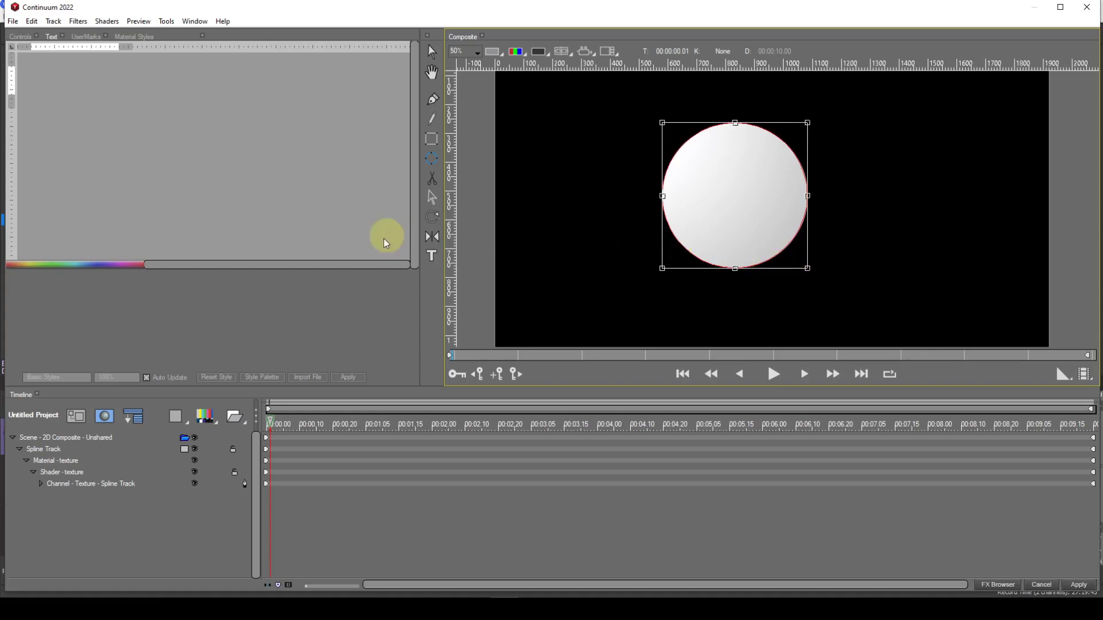
- Set the fill color of the circle's material texture to yellow (255, 255, 0)
{"action": "left_click", "coordinate": [57, 450]}
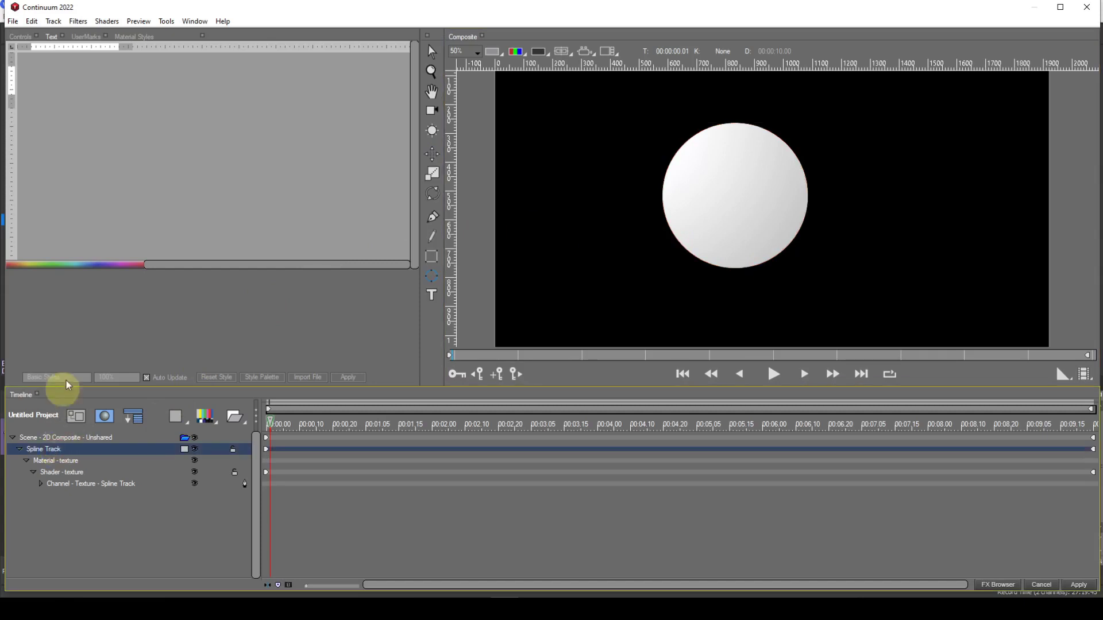
{"action": "left_click", "coordinate": [22, 36]}
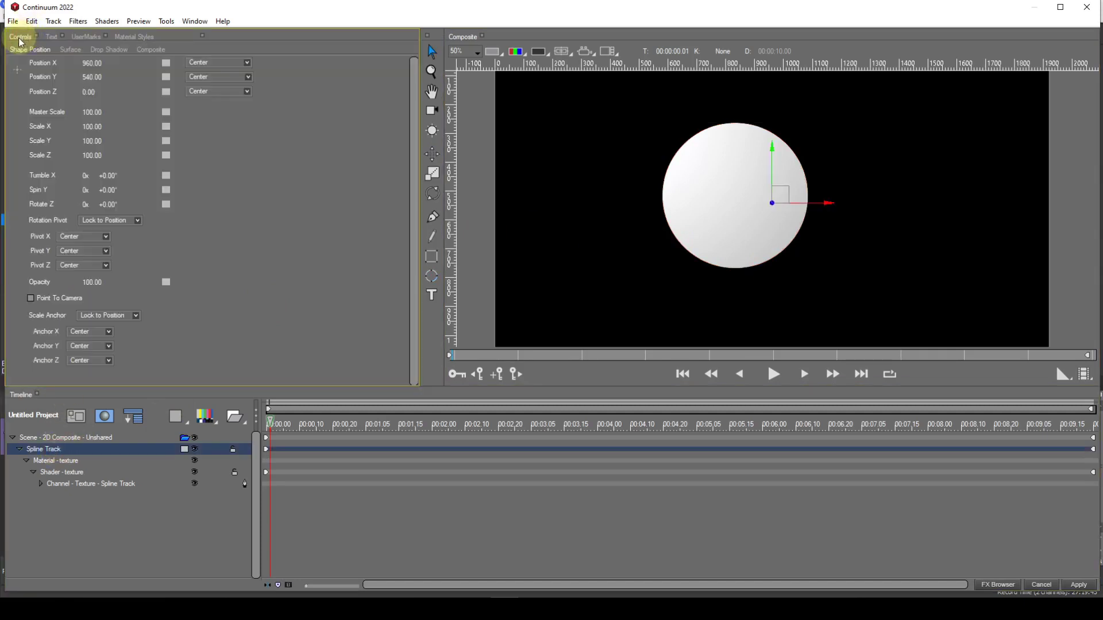
{"action": "left_click", "coordinate": [74, 461]}
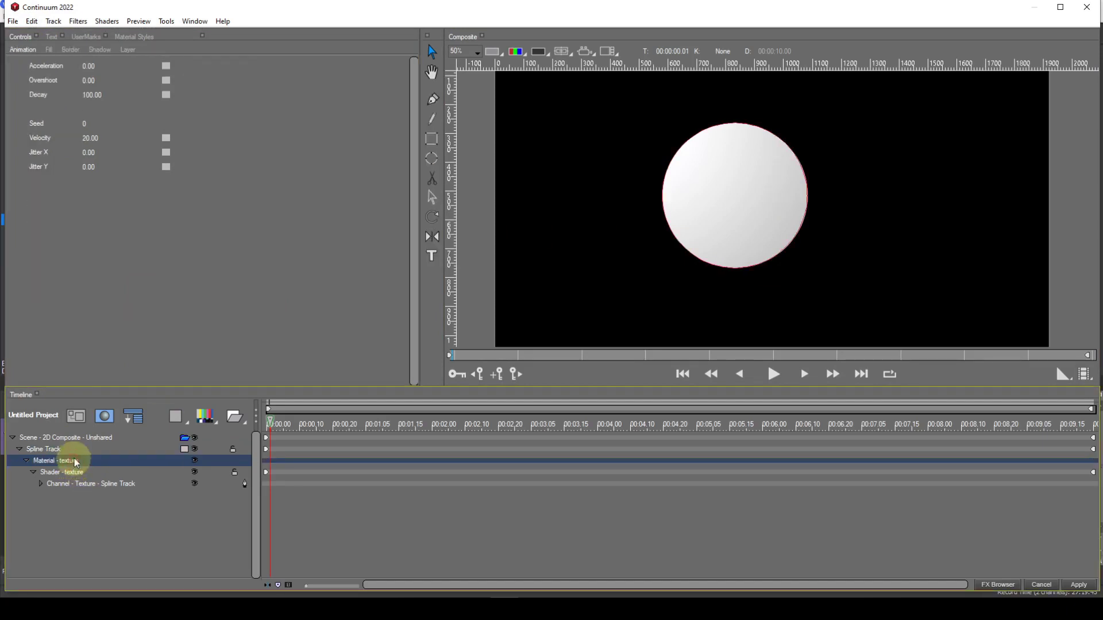
{"action": "left_click", "coordinate": [50, 50]}
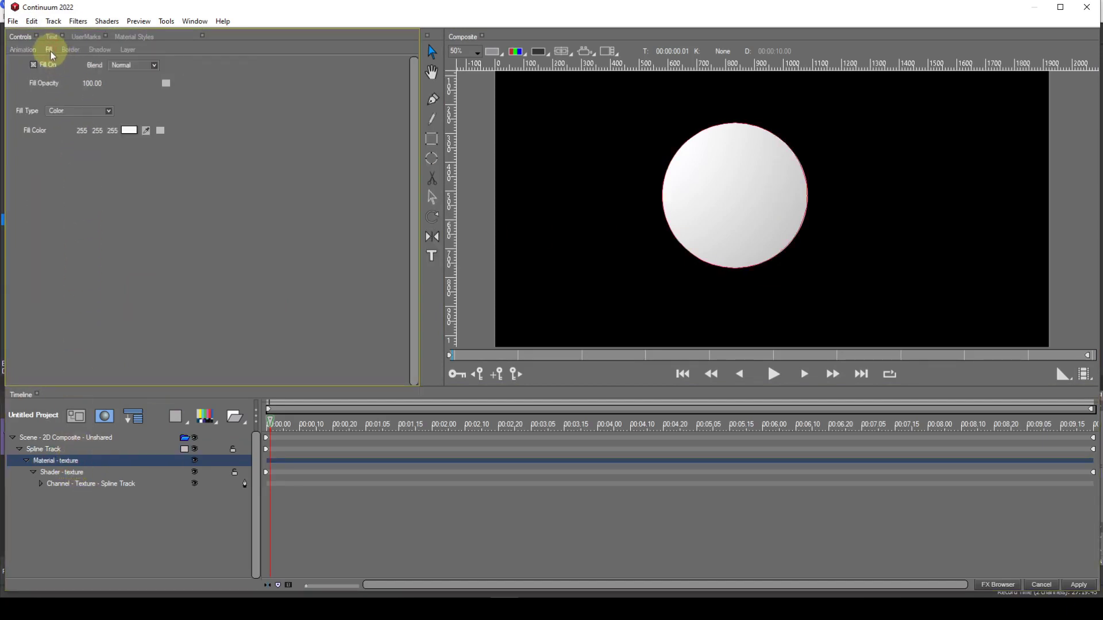
{"action": "left_click", "coordinate": [129, 132]}
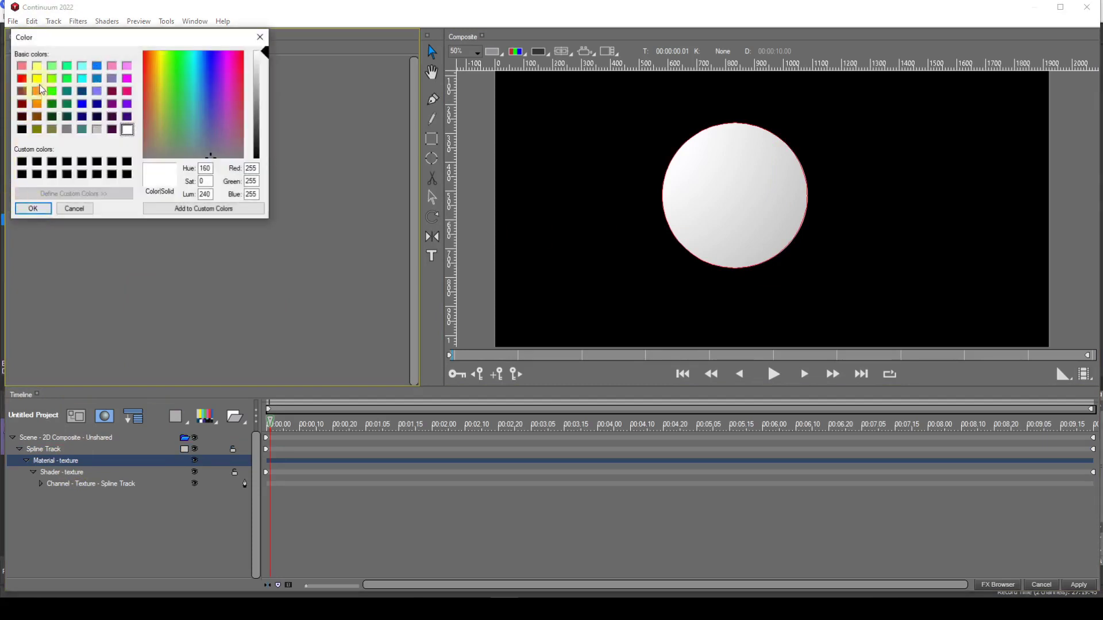
{"action": "left_click", "coordinate": [37, 78]}
{"action": "left_click", "coordinate": [40, 212]}
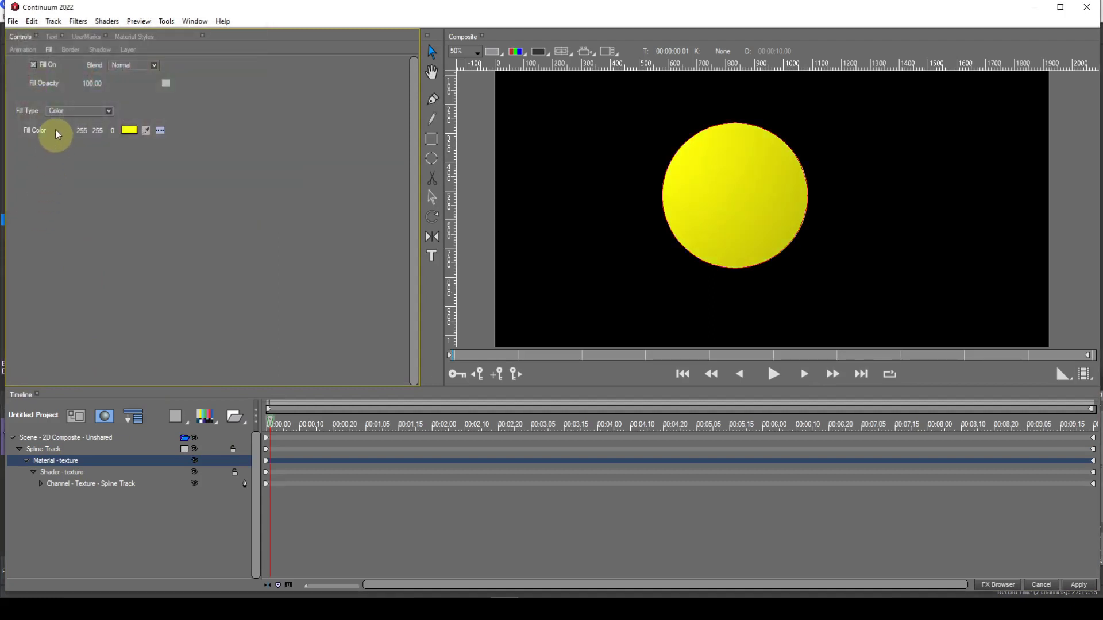
- Enable the circle's first border and give it a white edge color with an edge width of 20
{"action": "left_click", "coordinate": [70, 47]}
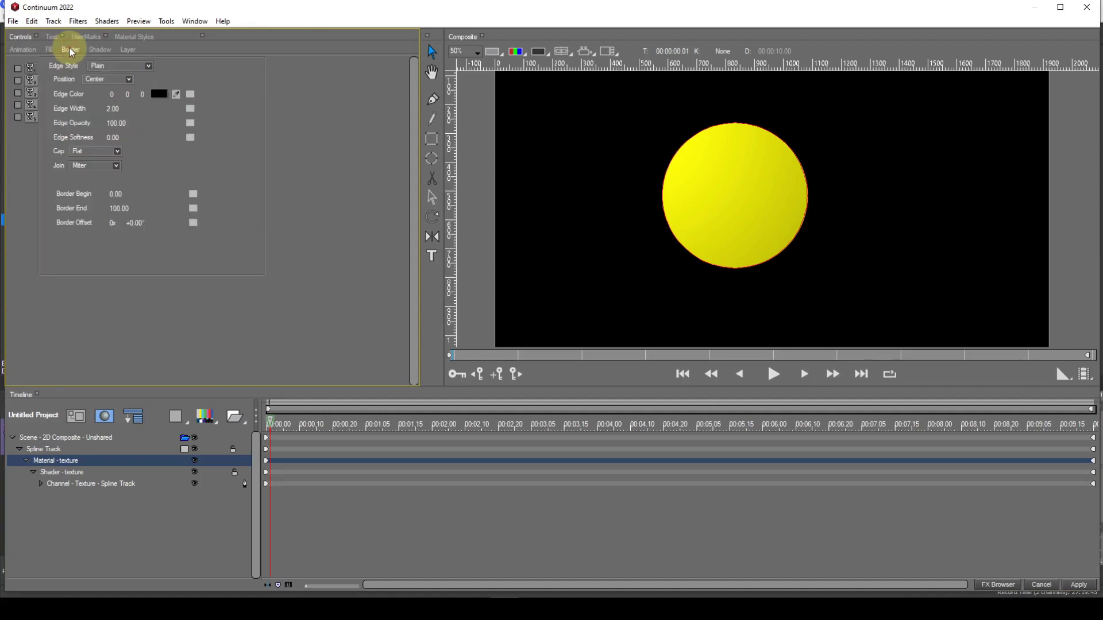
{"action": "left_click", "coordinate": [18, 68]}
{"action": "left_click", "coordinate": [157, 94]}
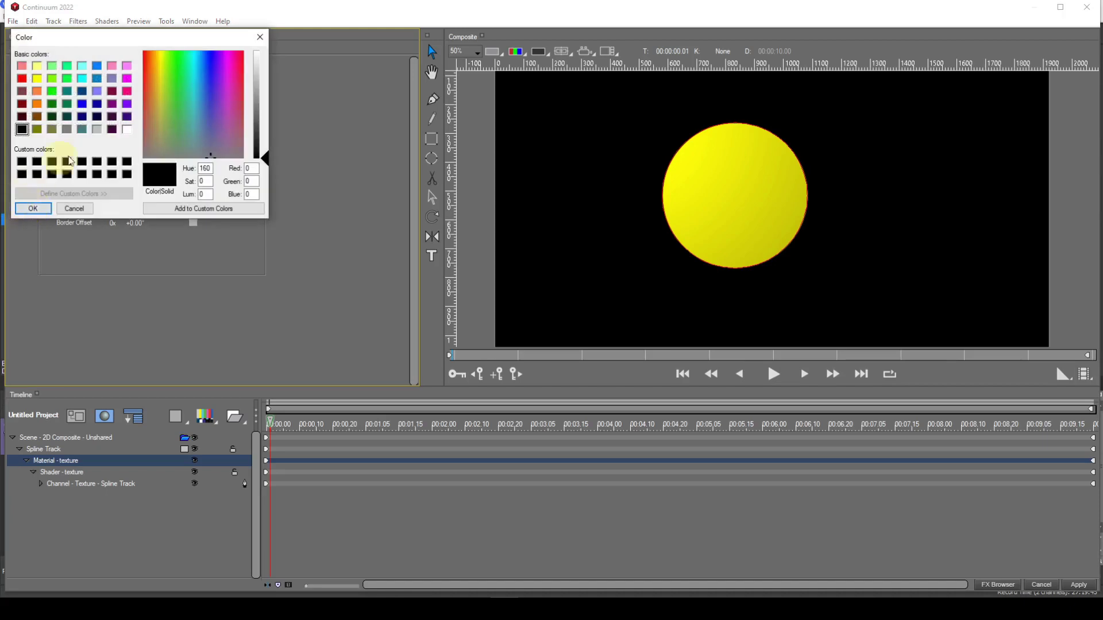
{"action": "left_click", "coordinate": [127, 130]}
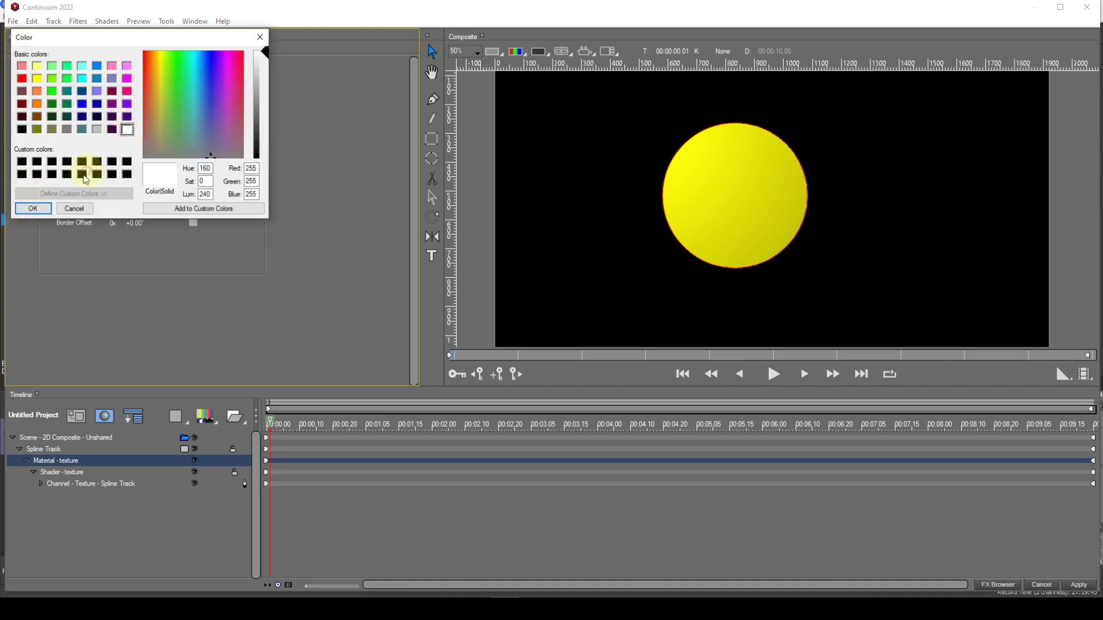
{"action": "left_click", "coordinate": [45, 211]}
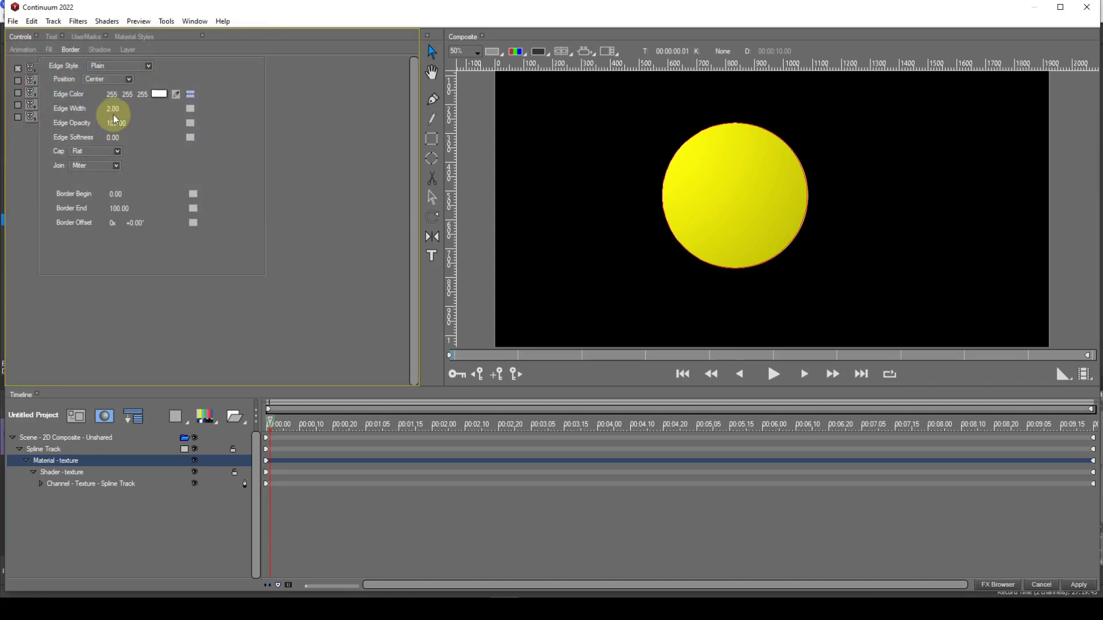
{"action": "left_click", "coordinate": [114, 109]}
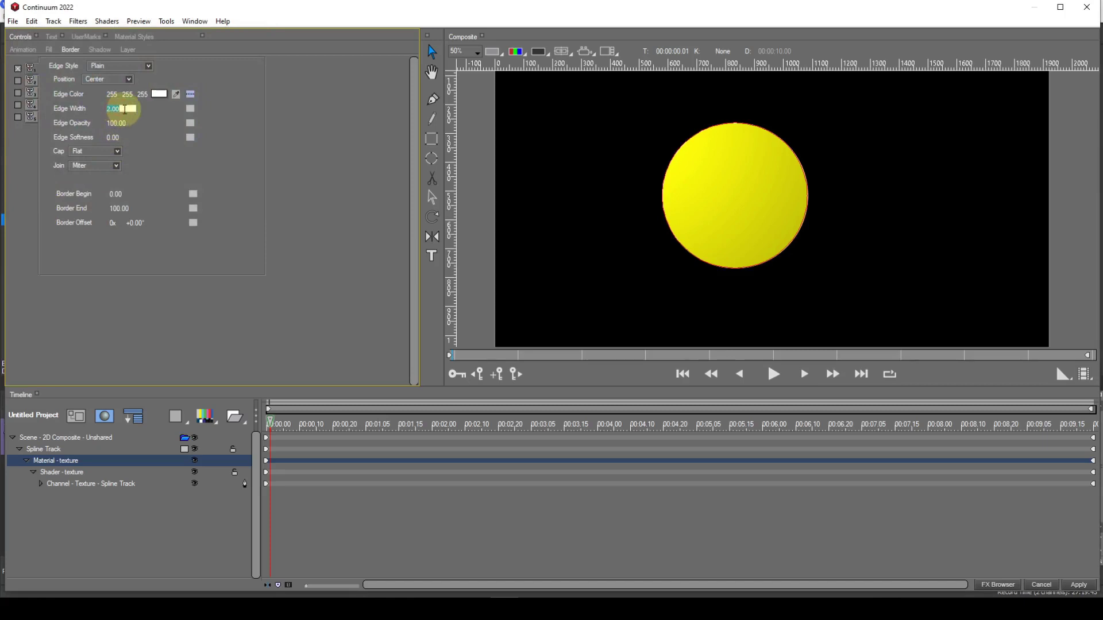
{"action": "type", "text": "20"}
{"action": "key", "text": "Return"}
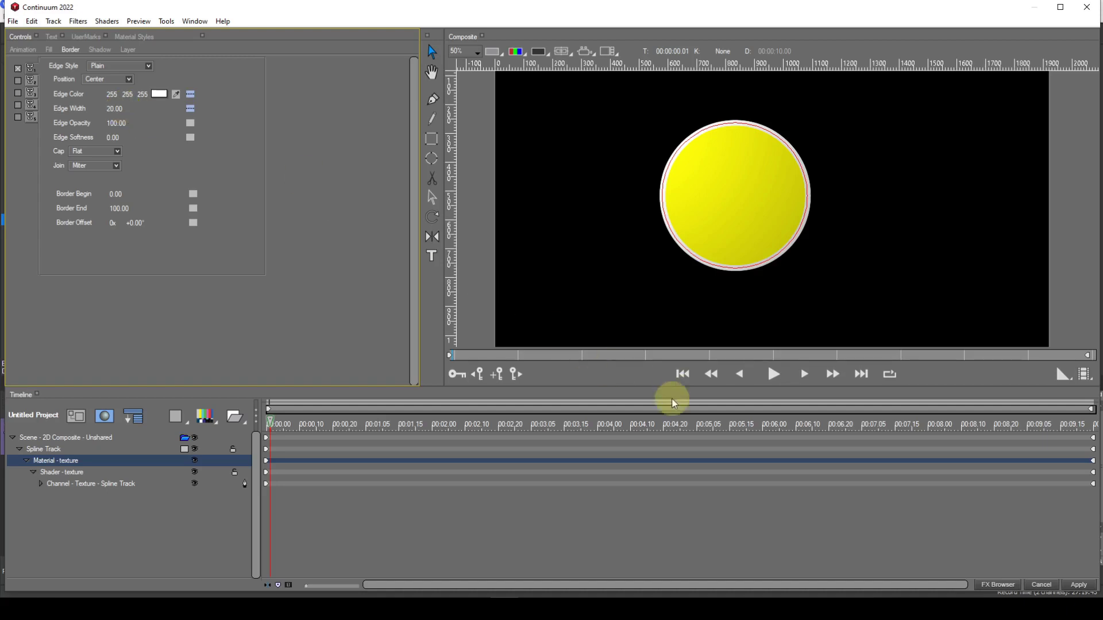
- Set the Border Begin animation to Linear interpolation at the first frame
{"action": "left_click", "coordinate": [681, 377]}
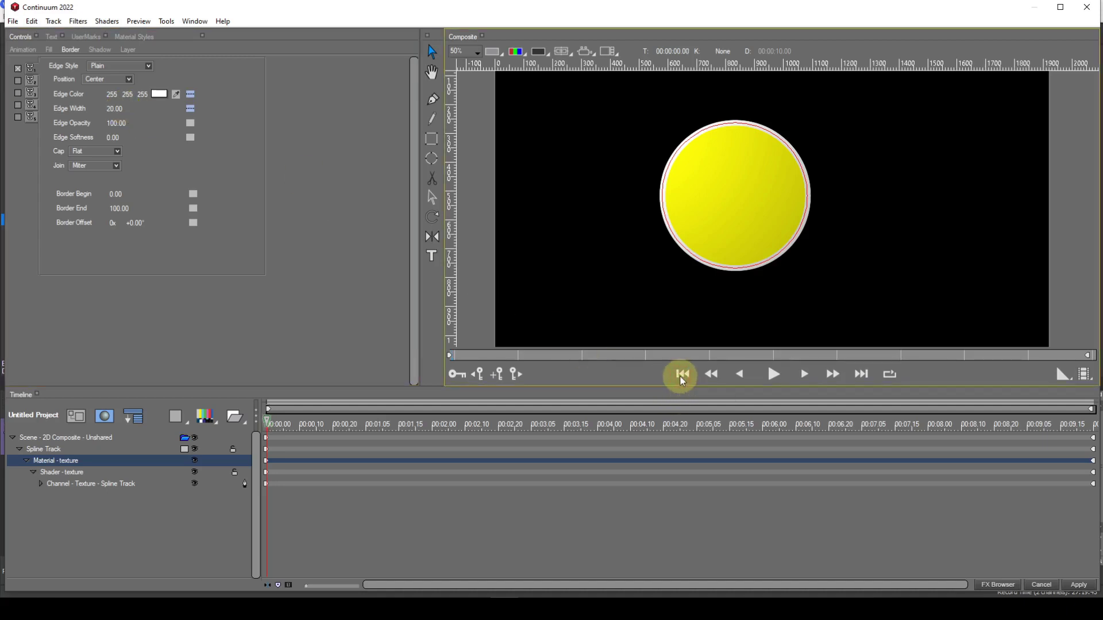
{"action": "right_click", "coordinate": [191, 194]}
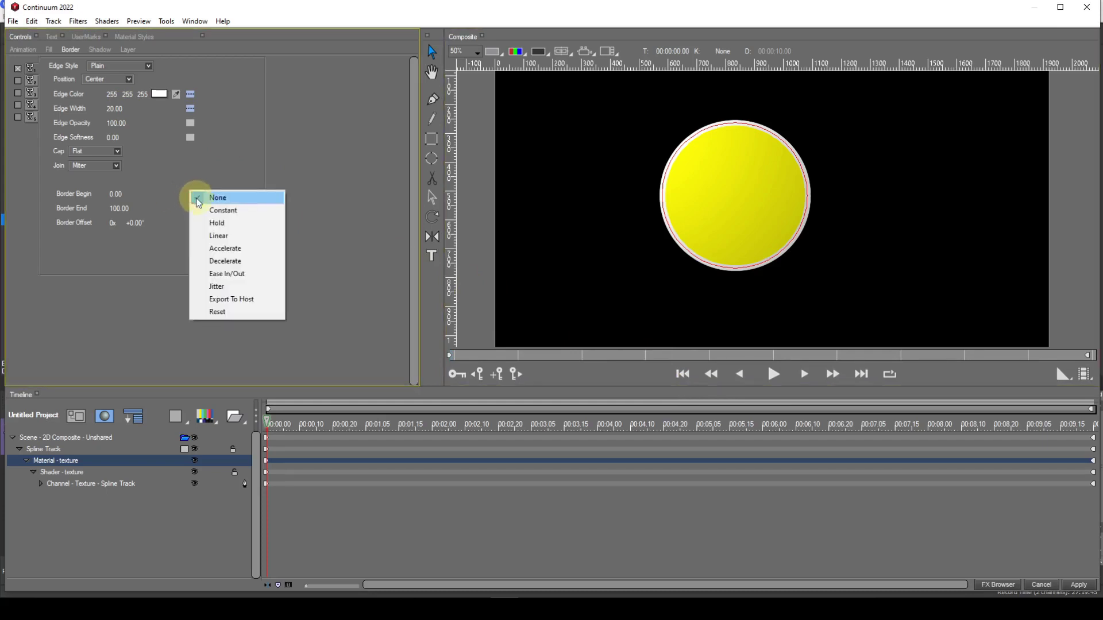
{"action": "left_click", "coordinate": [210, 237]}
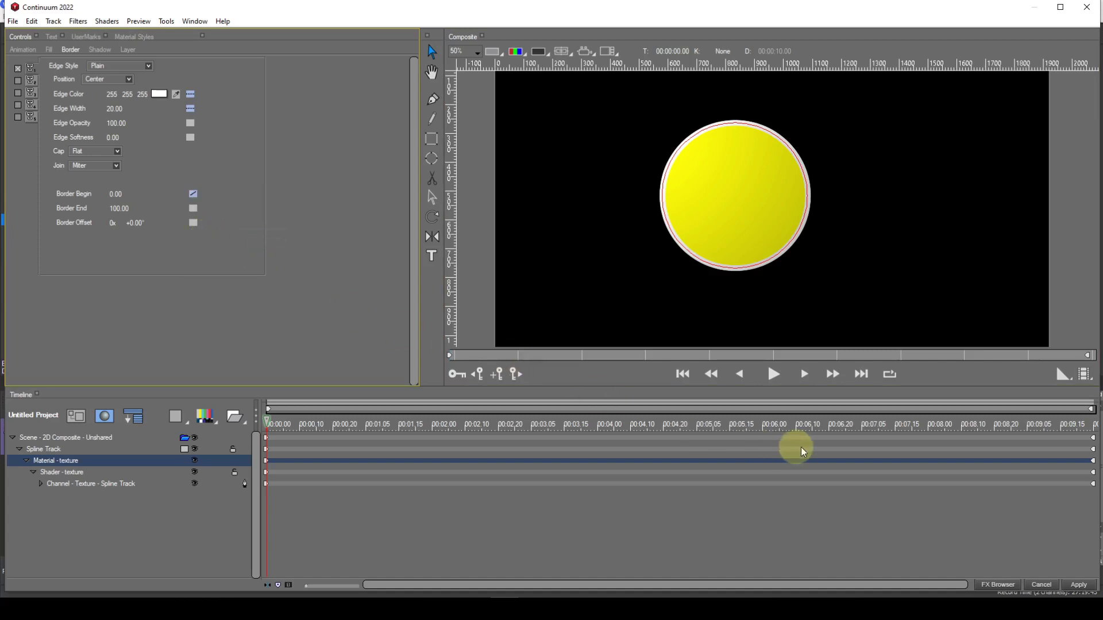
- At the end of the timeline, set Border Begin to 100 and its keyframe interpolation to Hold
{"action": "left_click", "coordinate": [861, 374]}
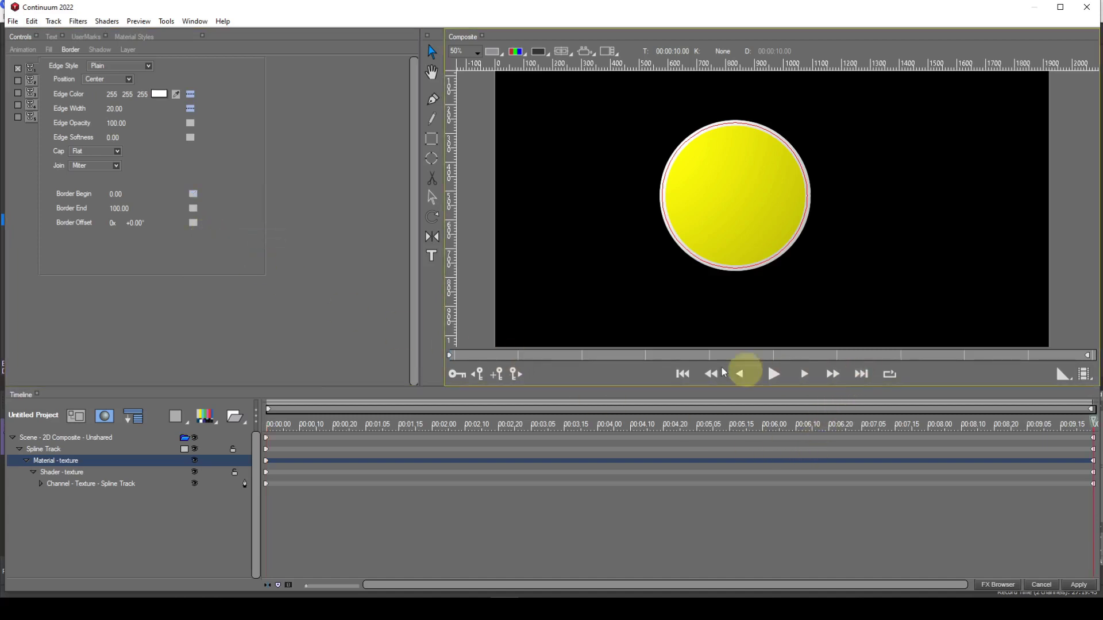
{"action": "left_click", "coordinate": [122, 195]}
{"action": "type", "text": "100"}
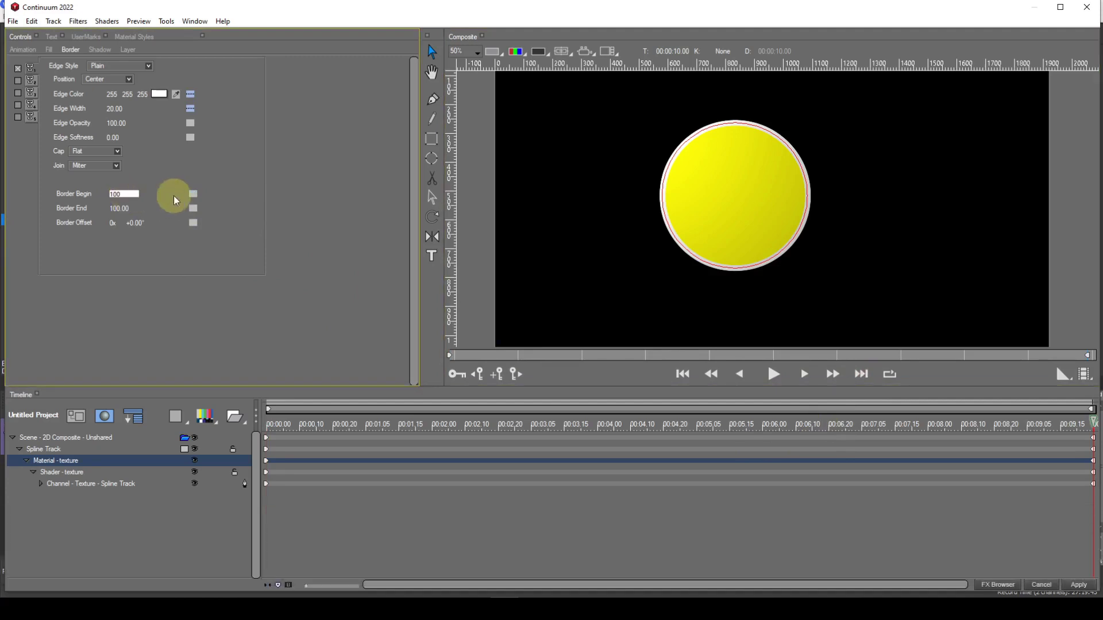
{"action": "left_click", "coordinate": [190, 195]}
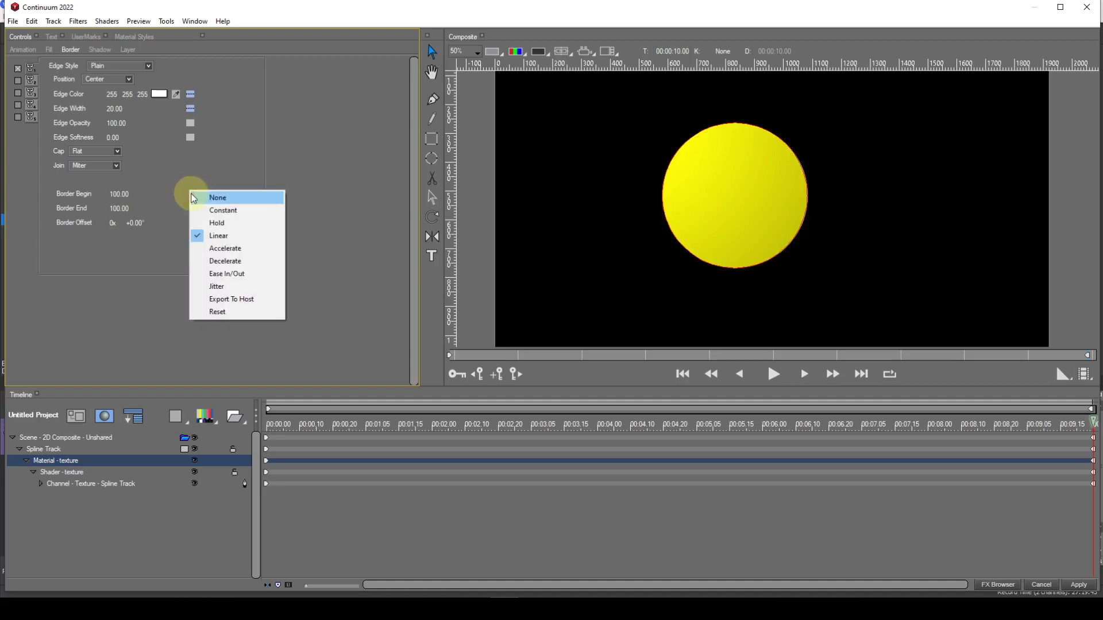
{"action": "left_click", "coordinate": [210, 223]}
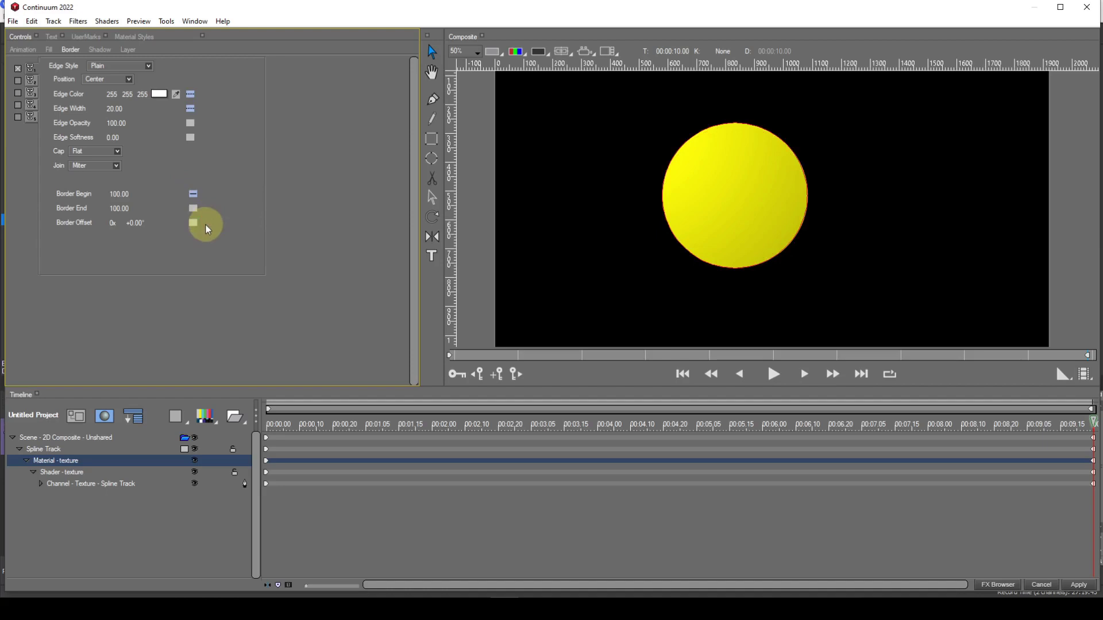
- Play the border animation from the first frame to check how the outline is removed around the circle
{"action": "left_click", "coordinate": [682, 374]}
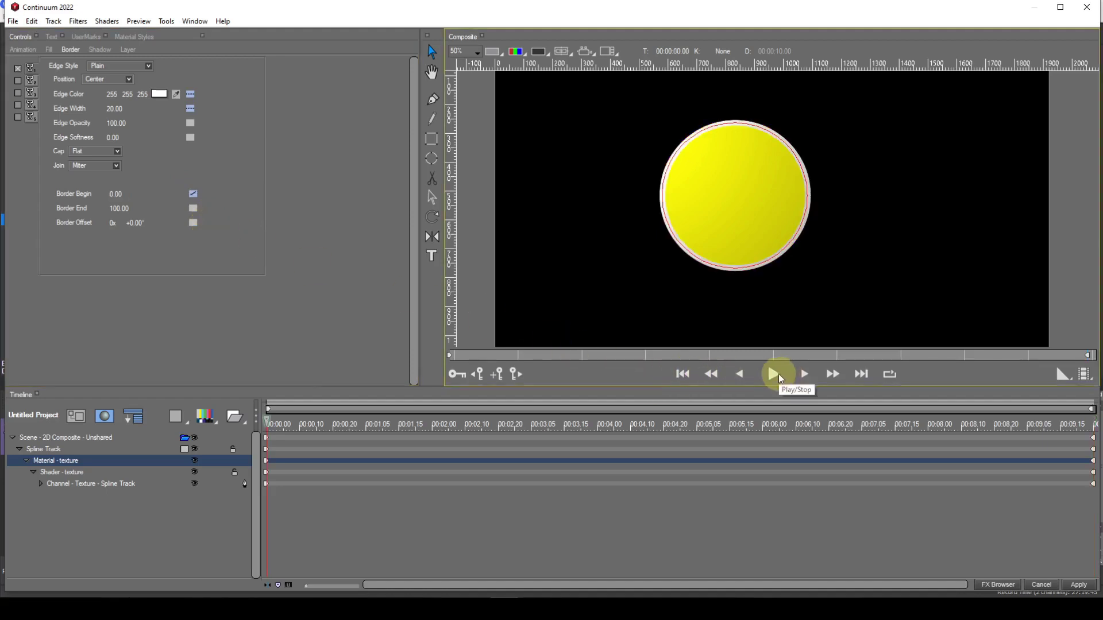
{"action": "left_click", "coordinate": [778, 378]}
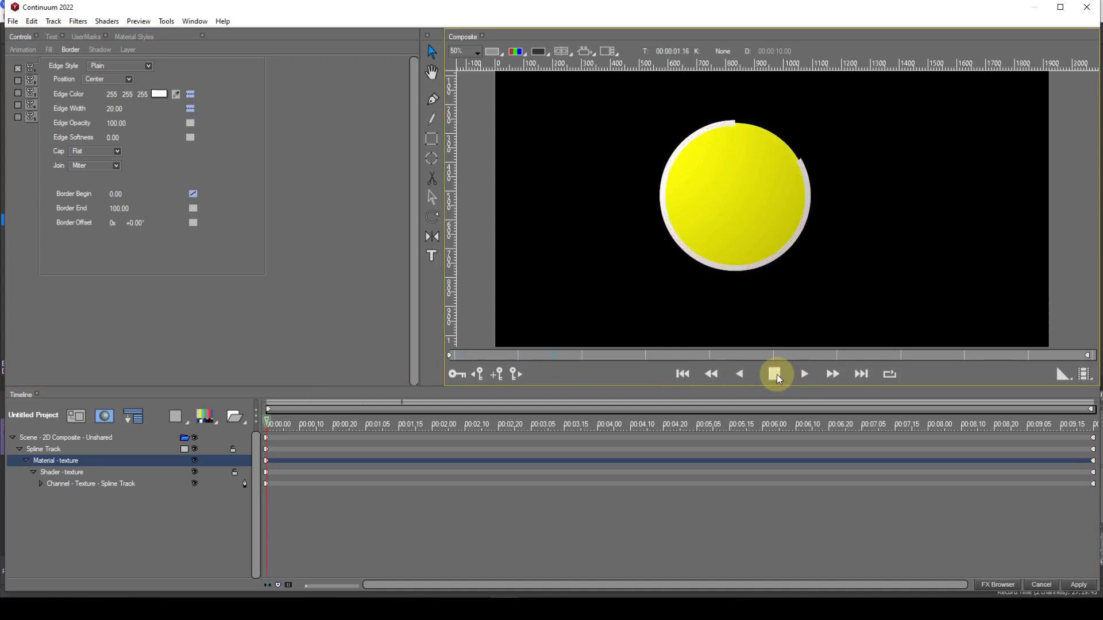
{"action": "left_click", "coordinate": [778, 378]}
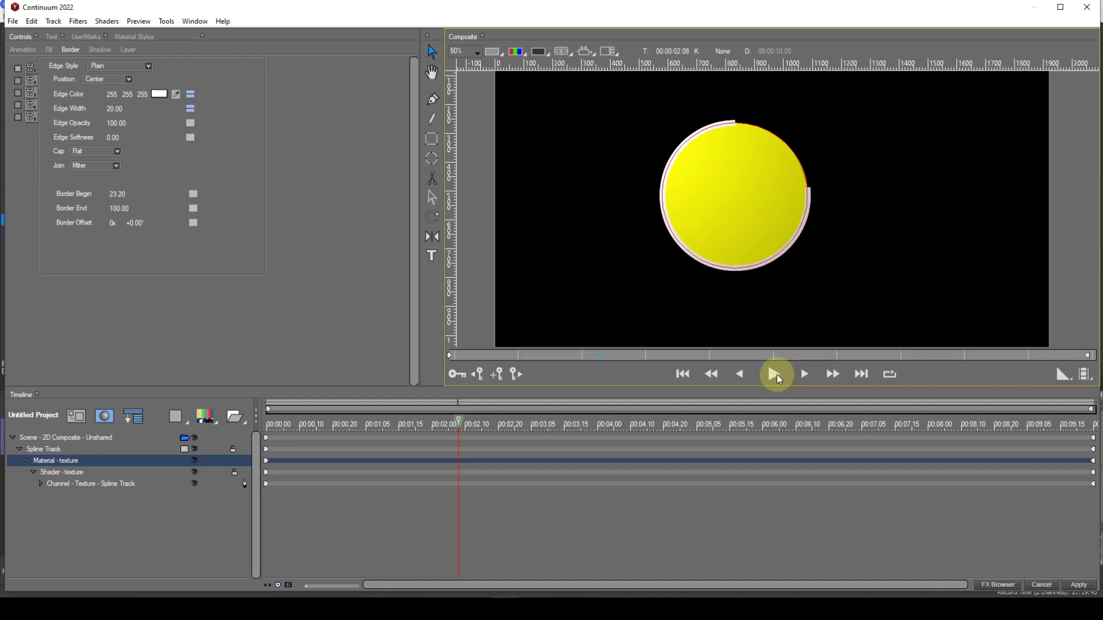
{"action": "left_click", "coordinate": [775, 374]}
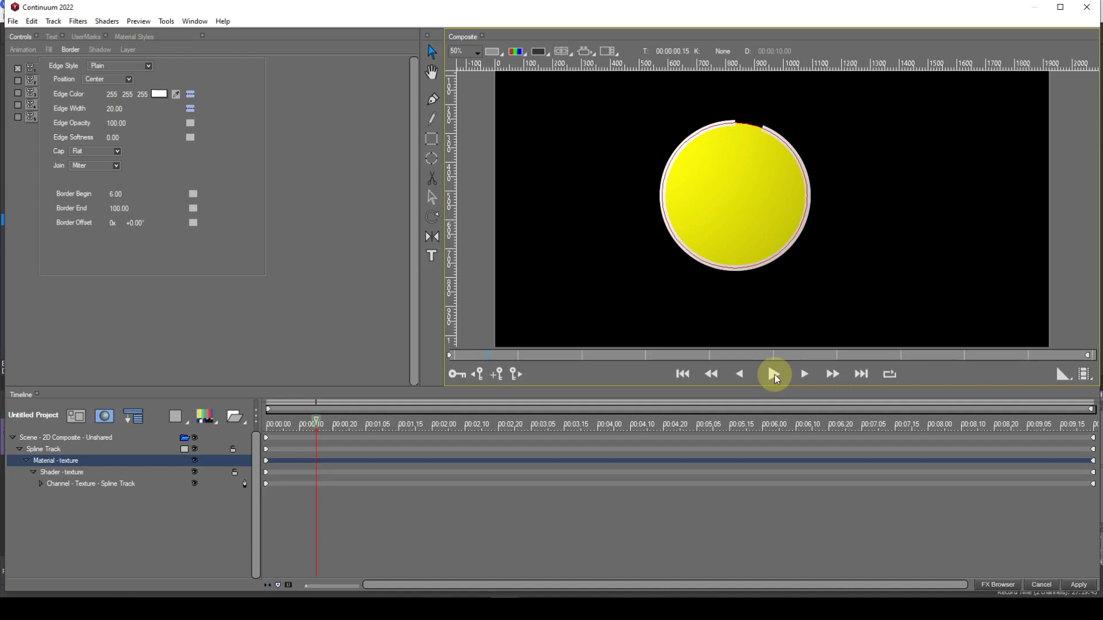
- Set the Border Begin keyframe at the first frame to 100
{"action": "left_click", "coordinate": [687, 376]}
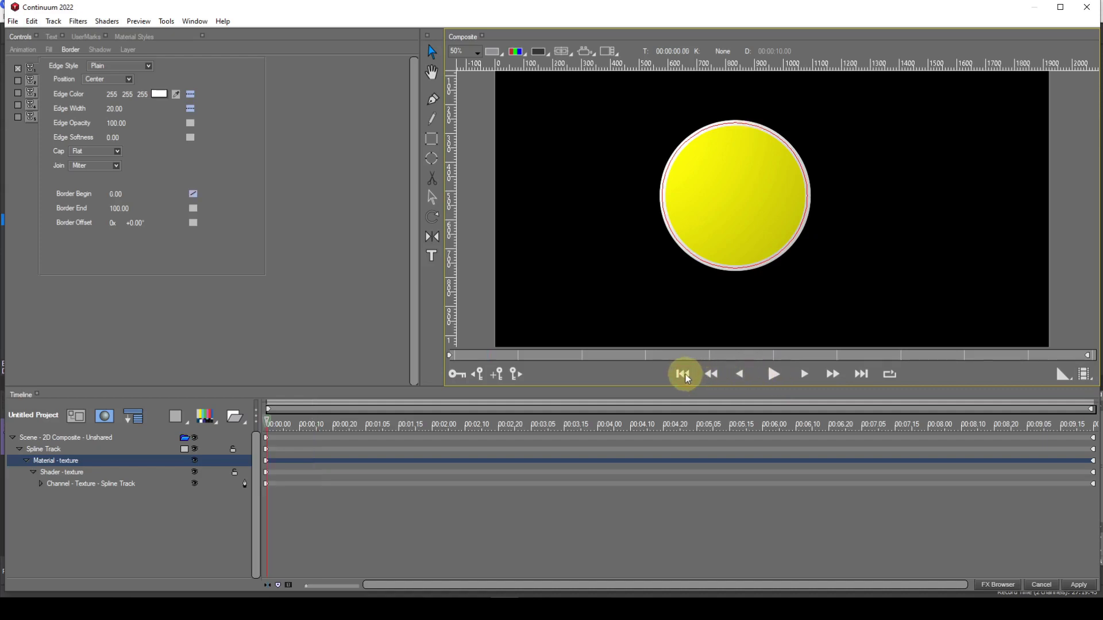
{"action": "left_click", "coordinate": [125, 194]}
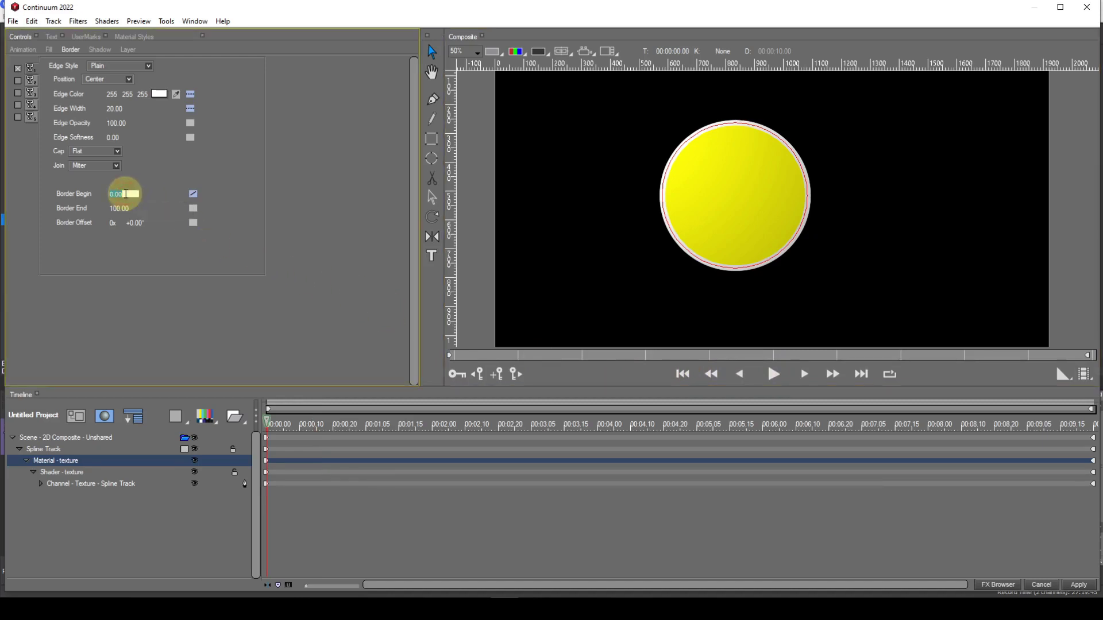
{"action": "type", "text": "100"}
{"action": "key", "text": "Return"}
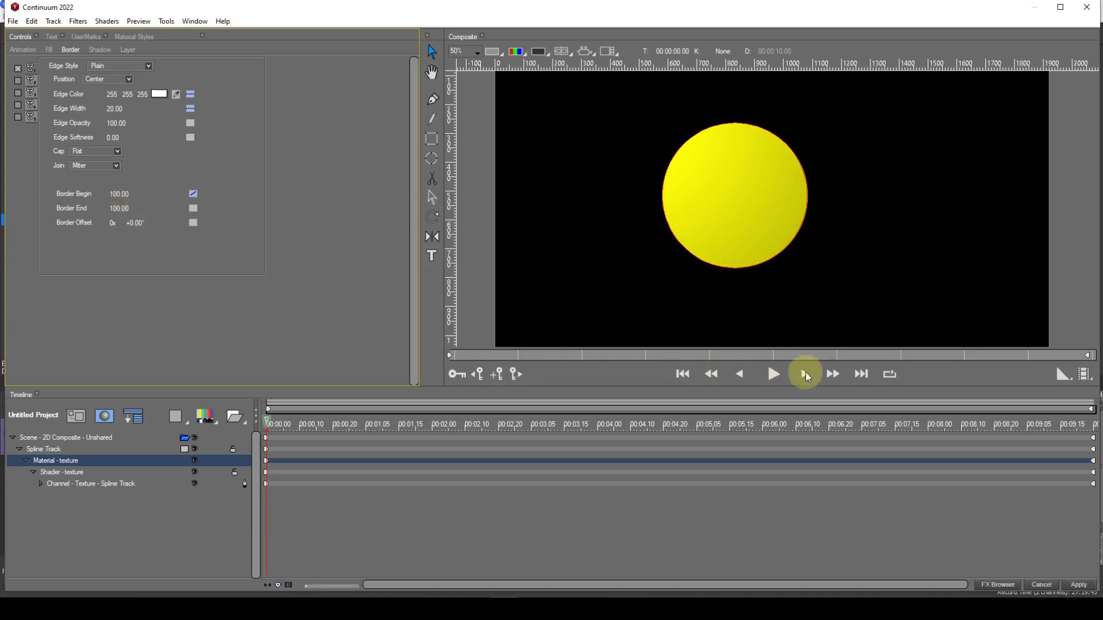
- Set the Border Begin keyframe at the last frame to 0
{"action": "left_click", "coordinate": [860, 376]}
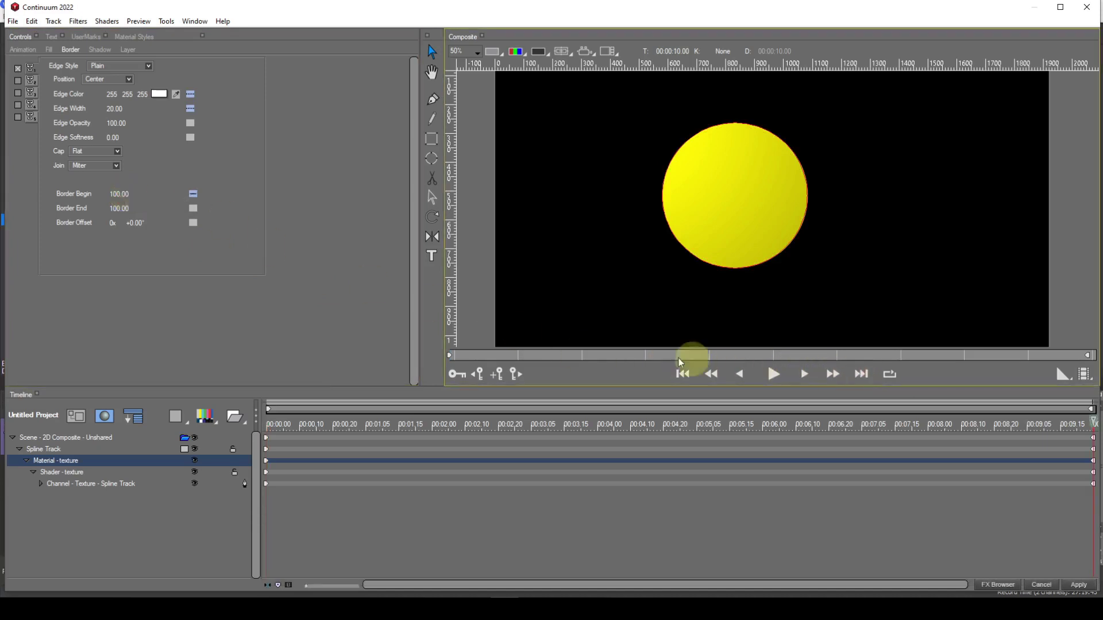
{"action": "left_click", "coordinate": [126, 194]}
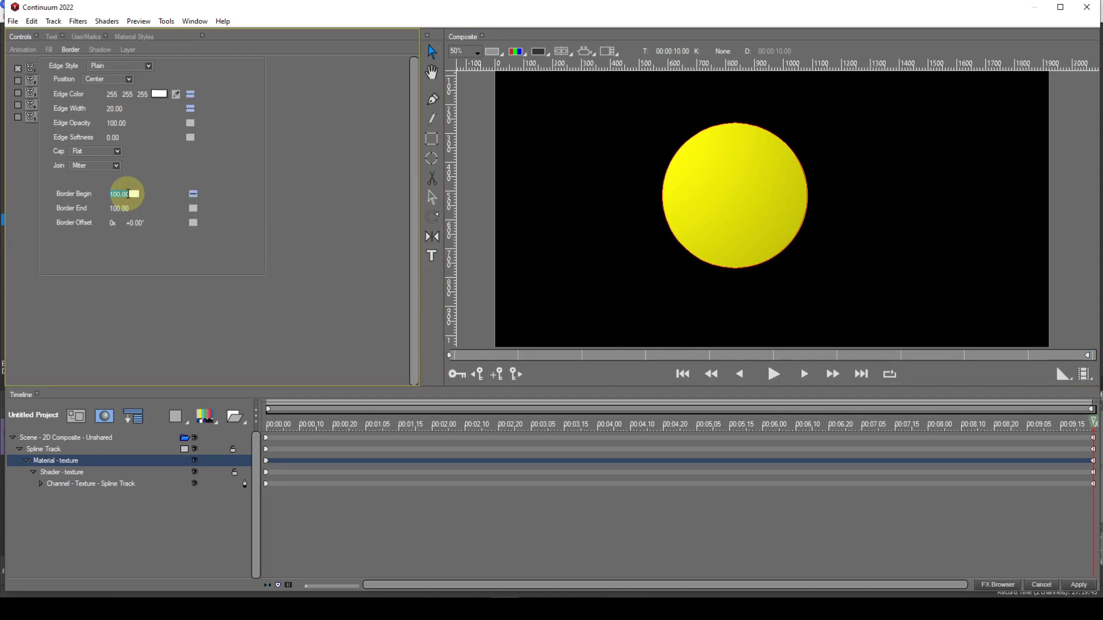
{"action": "type", "text": "0"}
{"action": "key", "text": "Return"}
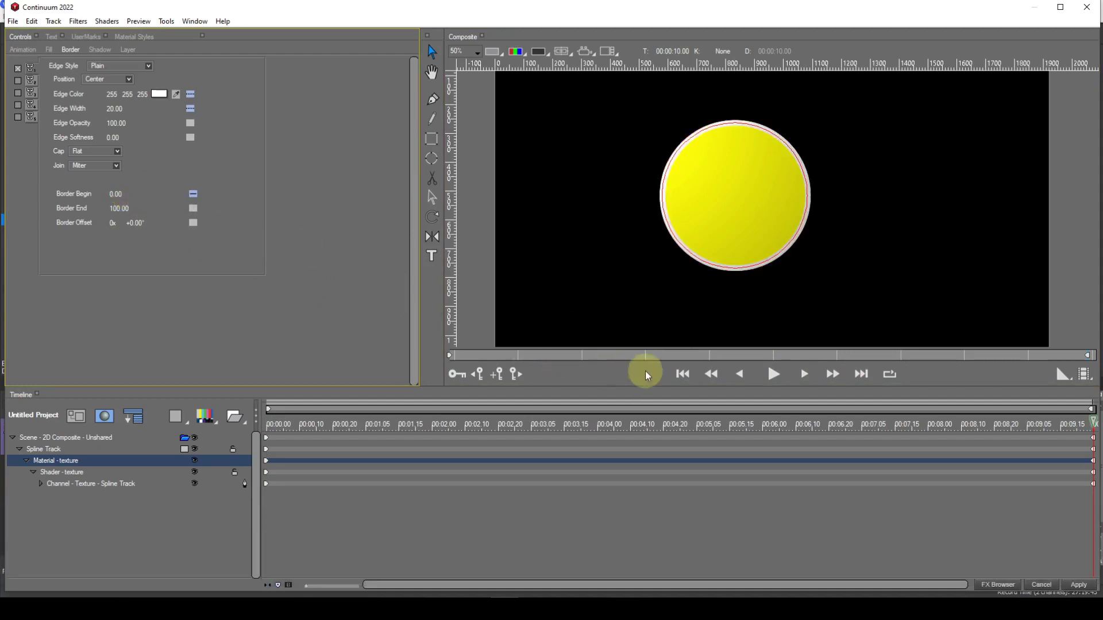
- Play the reversed border animation from the first frame to check how the outline draws on
{"action": "left_click", "coordinate": [676, 372]}
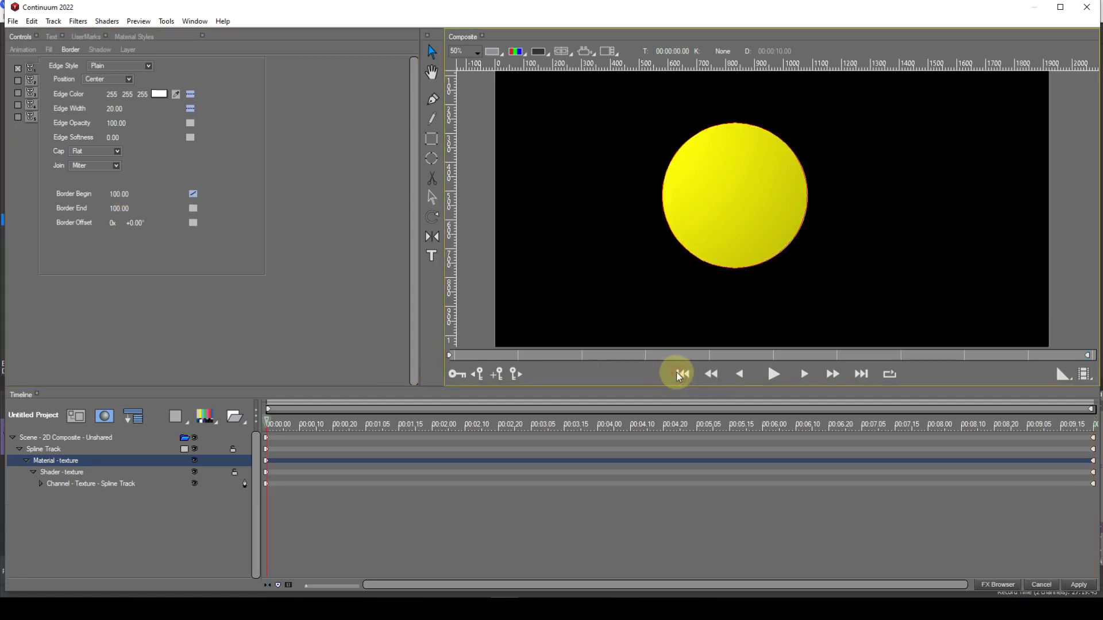
{"action": "left_click", "coordinate": [775, 374]}
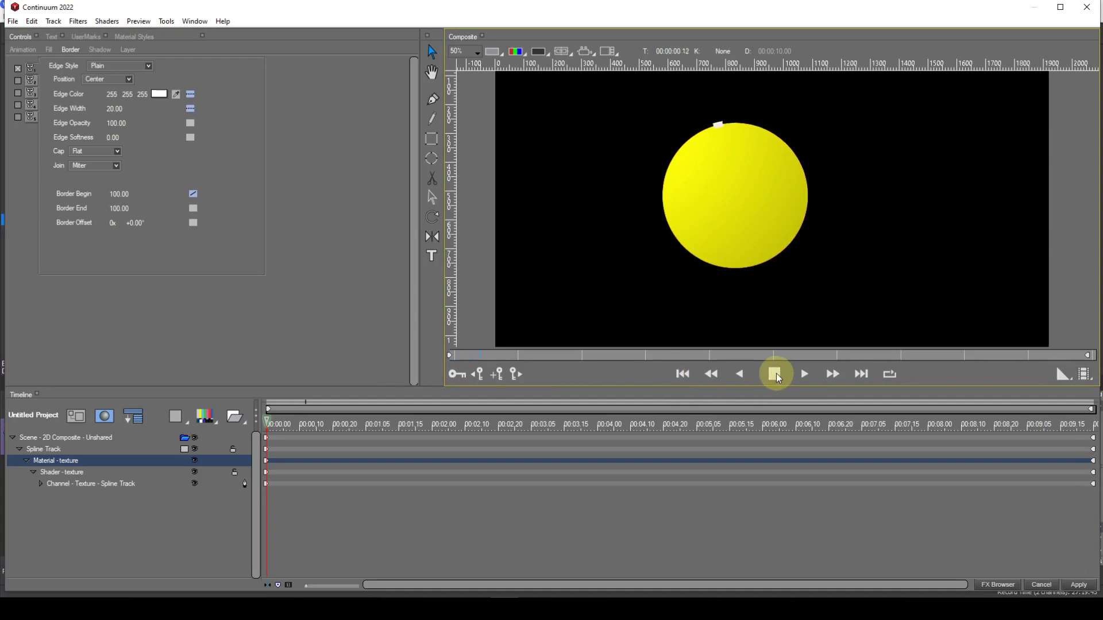
{"action": "left_click", "coordinate": [775, 374]}
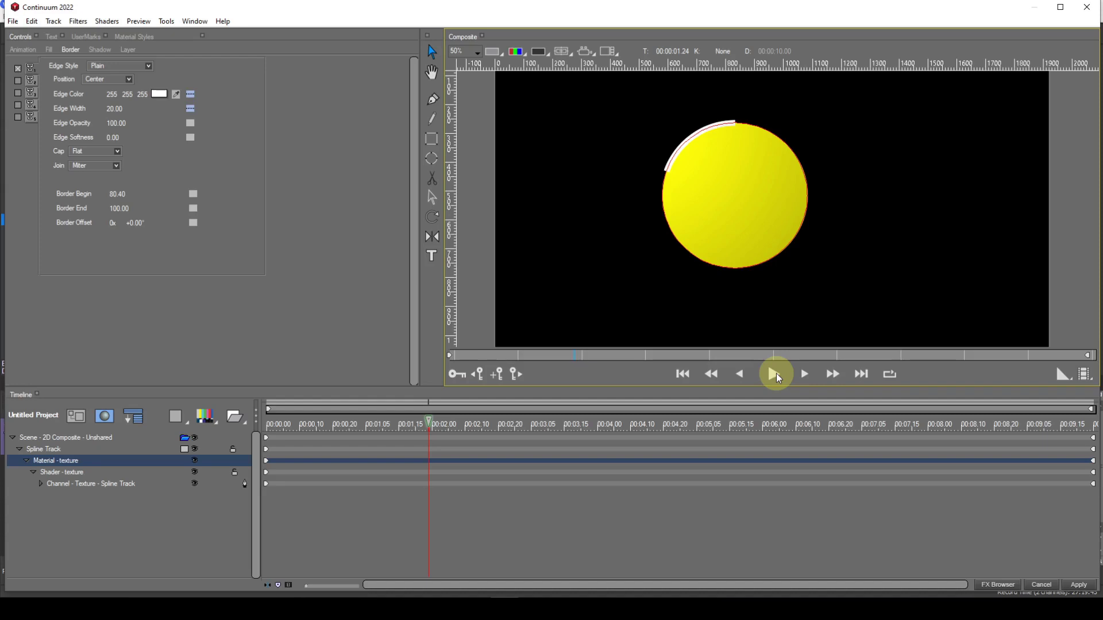
- Resume playback of the Border Begin animation and stop it partway to check how the outline draws on
{"action": "left_click", "coordinate": [775, 374]}
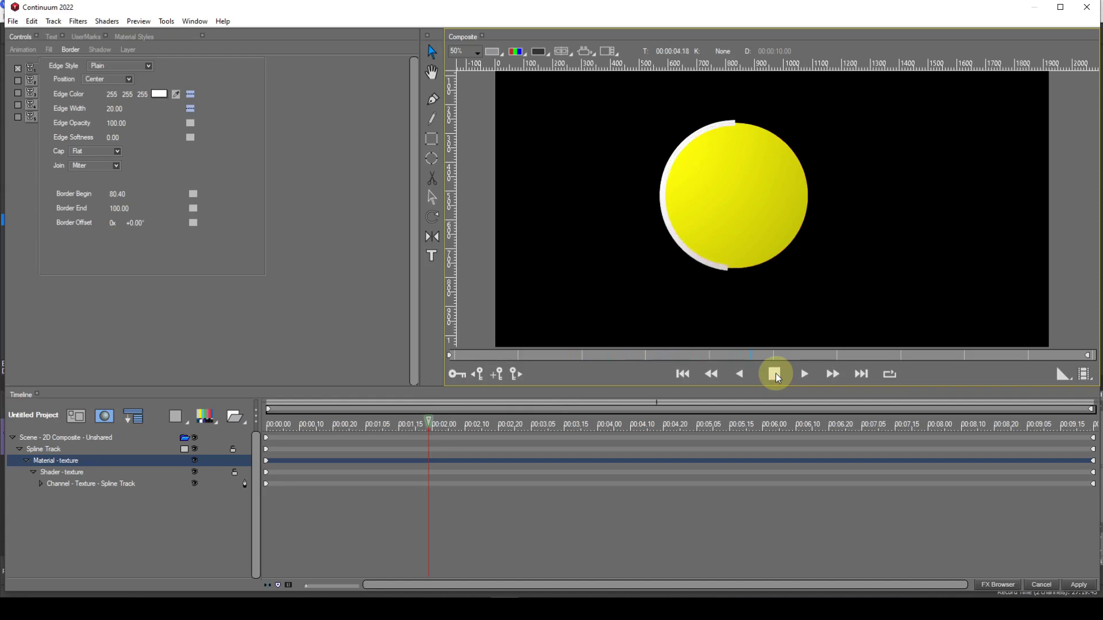
{"action": "left_click", "coordinate": [775, 374]}
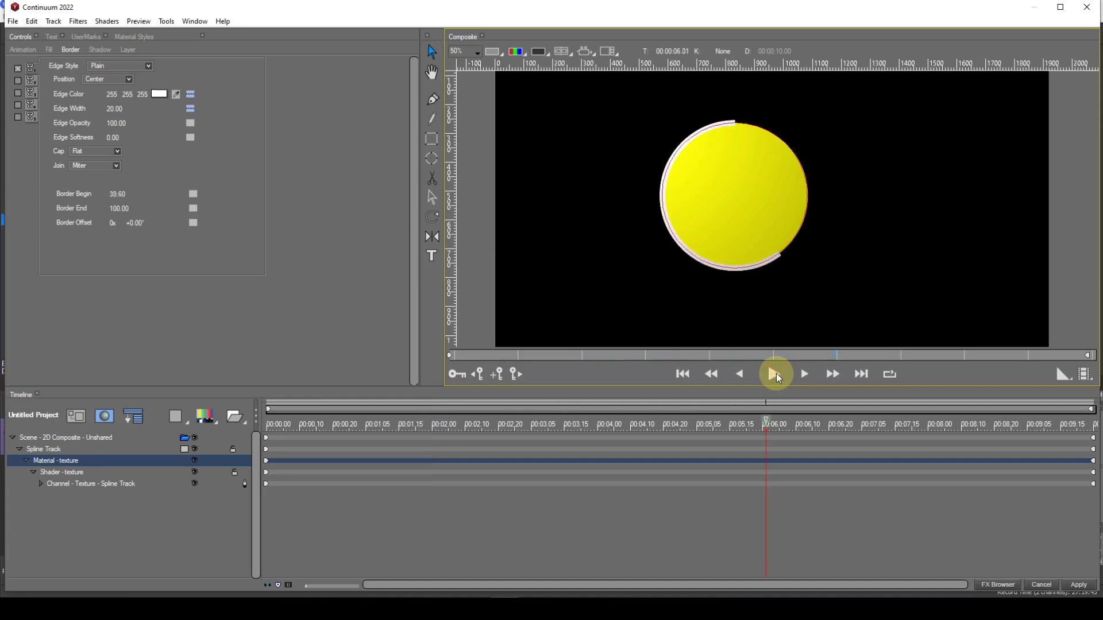
- Remove the Border Begin animation by setting its interpolation to None at both the first and last frames
{"action": "left_click", "coordinate": [683, 374]}
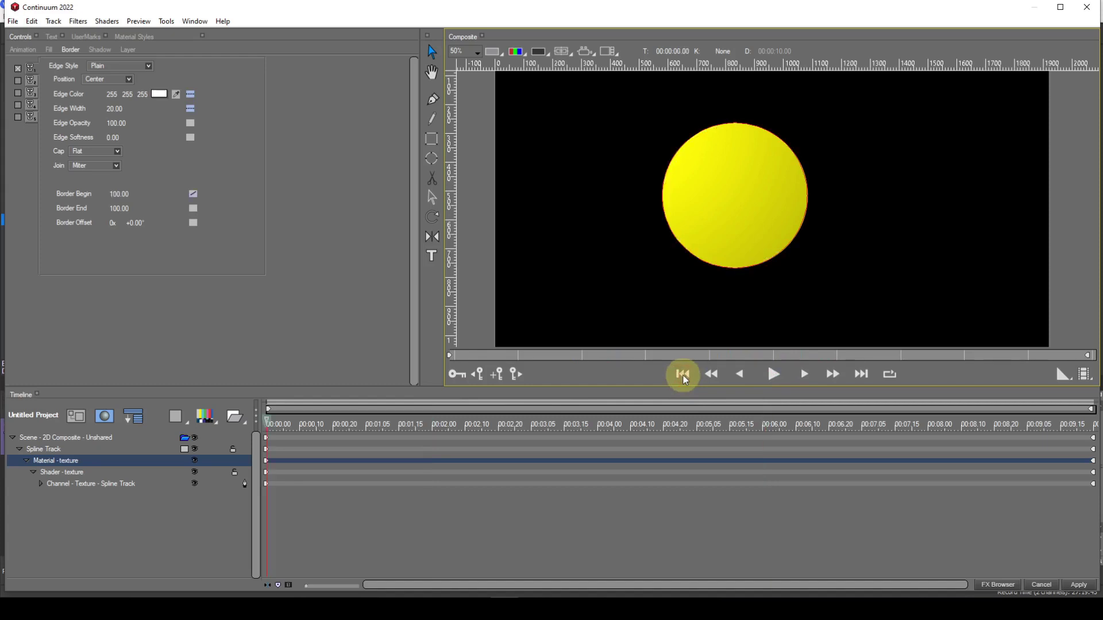
{"action": "left_click", "coordinate": [192, 195]}
{"action": "left_click", "coordinate": [207, 199]}
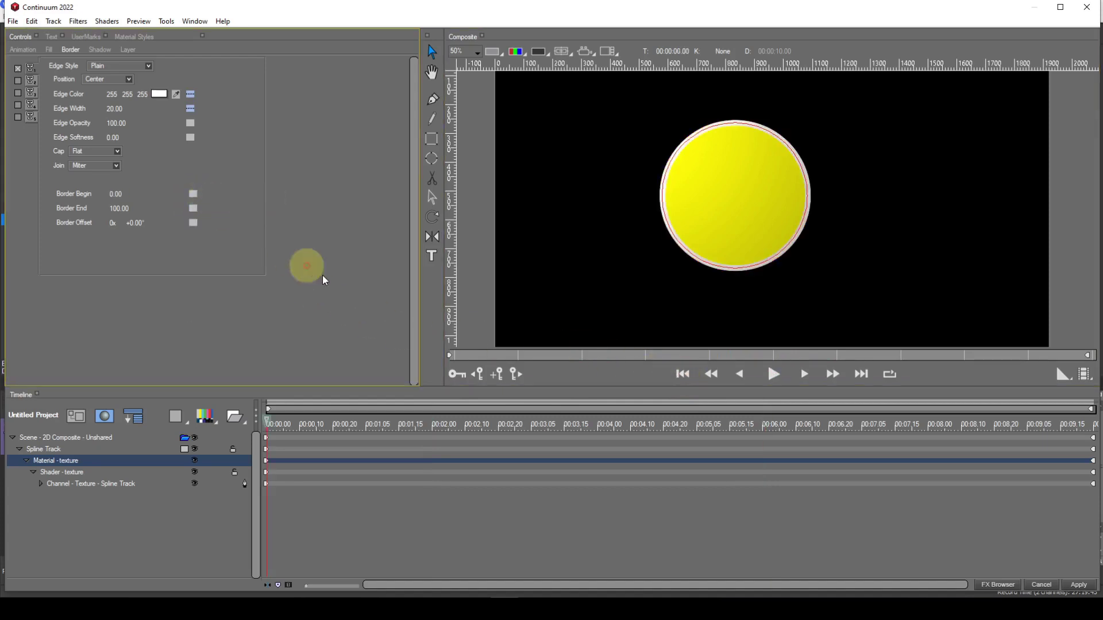
{"action": "left_click", "coordinate": [857, 374]}
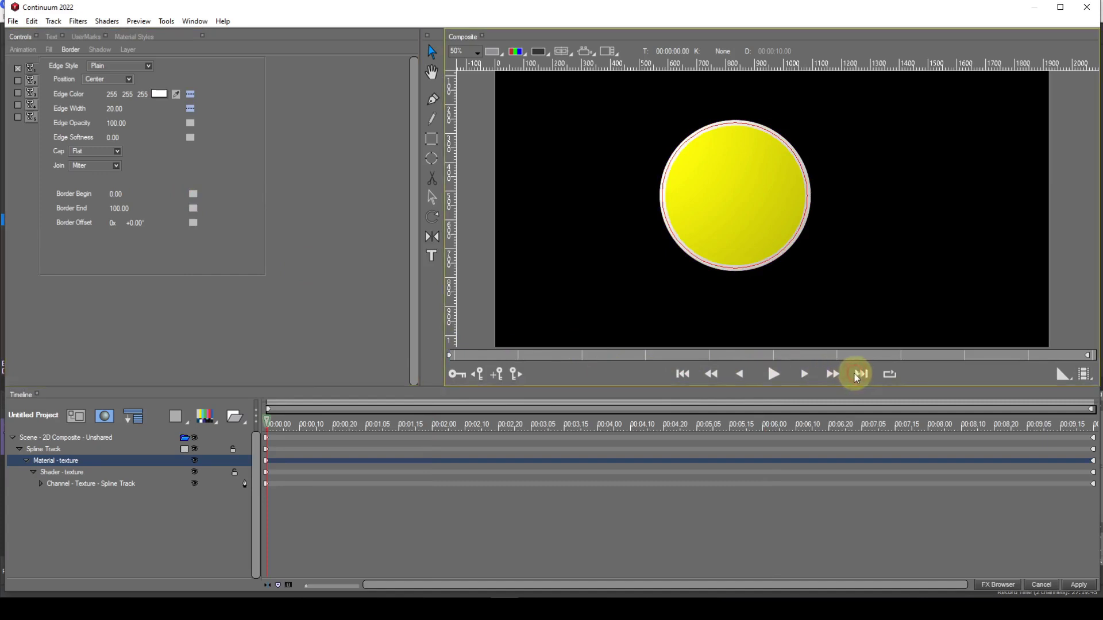
{"action": "left_click", "coordinate": [193, 194]}
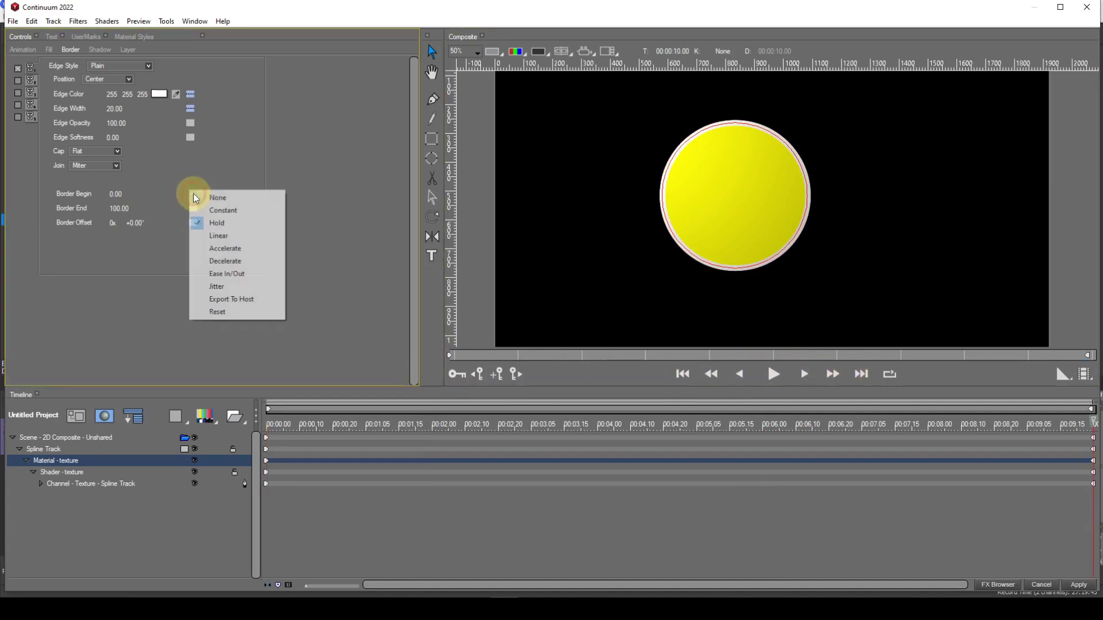
{"action": "left_click", "coordinate": [204, 197]}
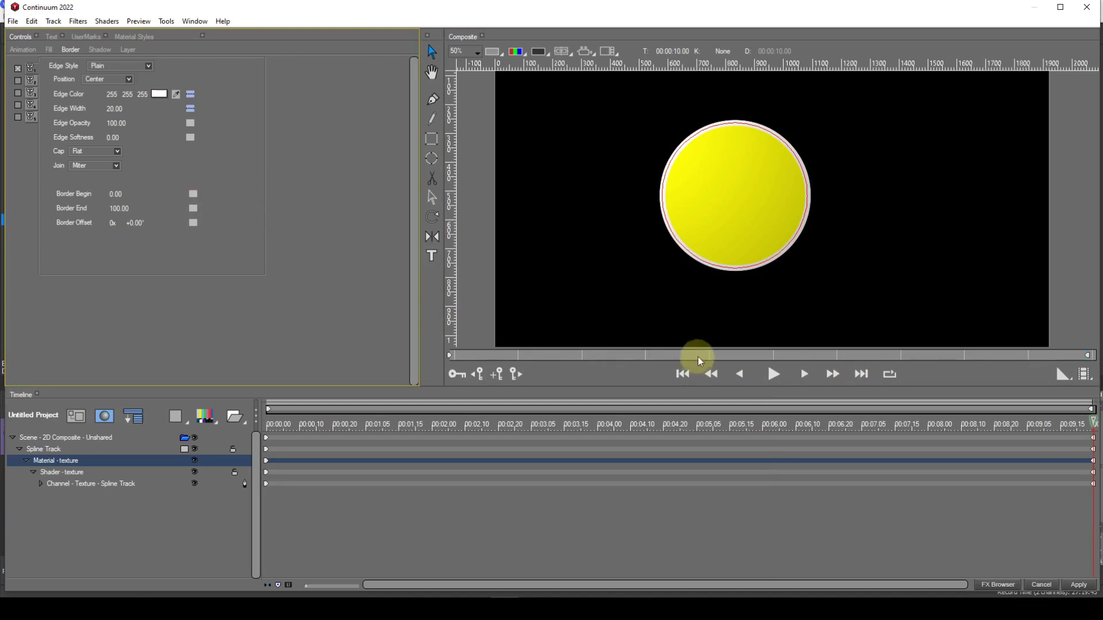
- Set Border End to 0 at the first frame with Linear interpolation
{"action": "left_click", "coordinate": [682, 375]}
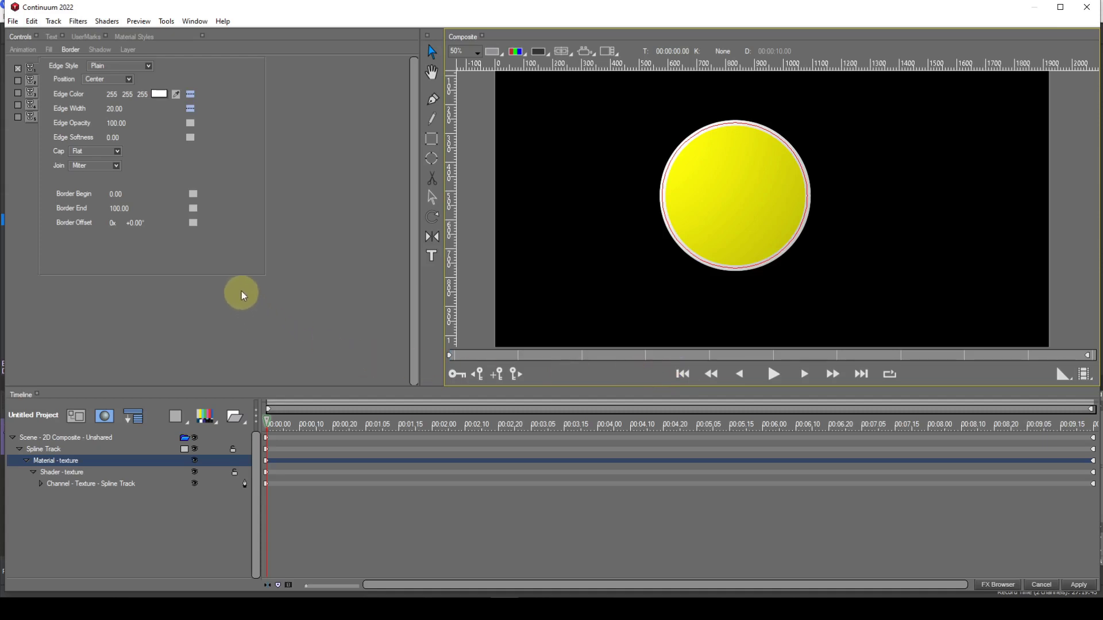
{"action": "left_click", "coordinate": [126, 209]}
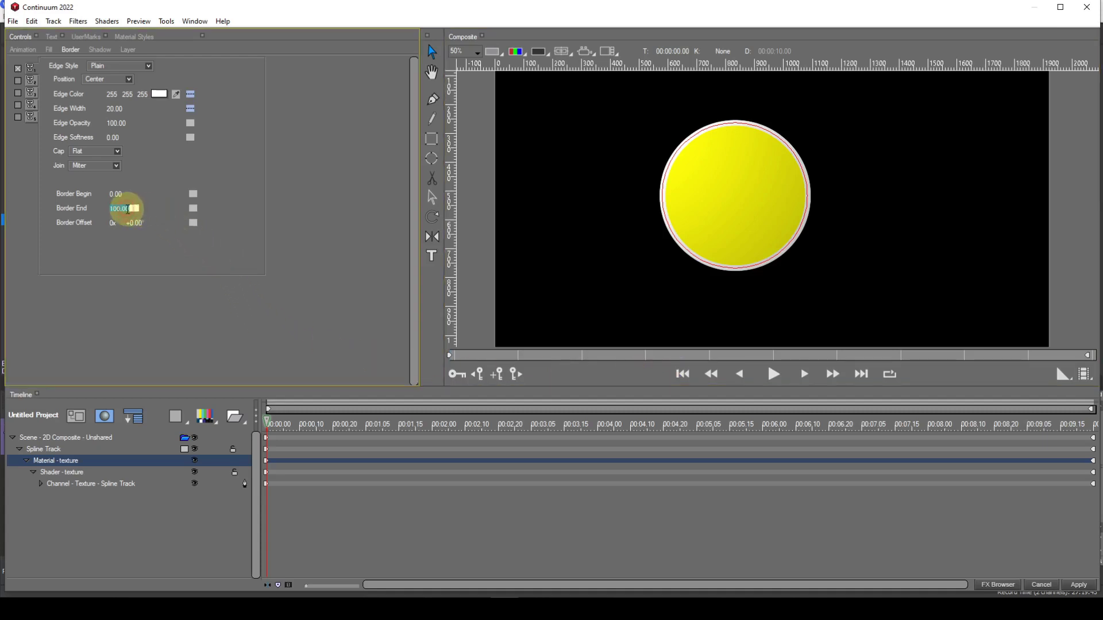
{"action": "type", "text": "0"}
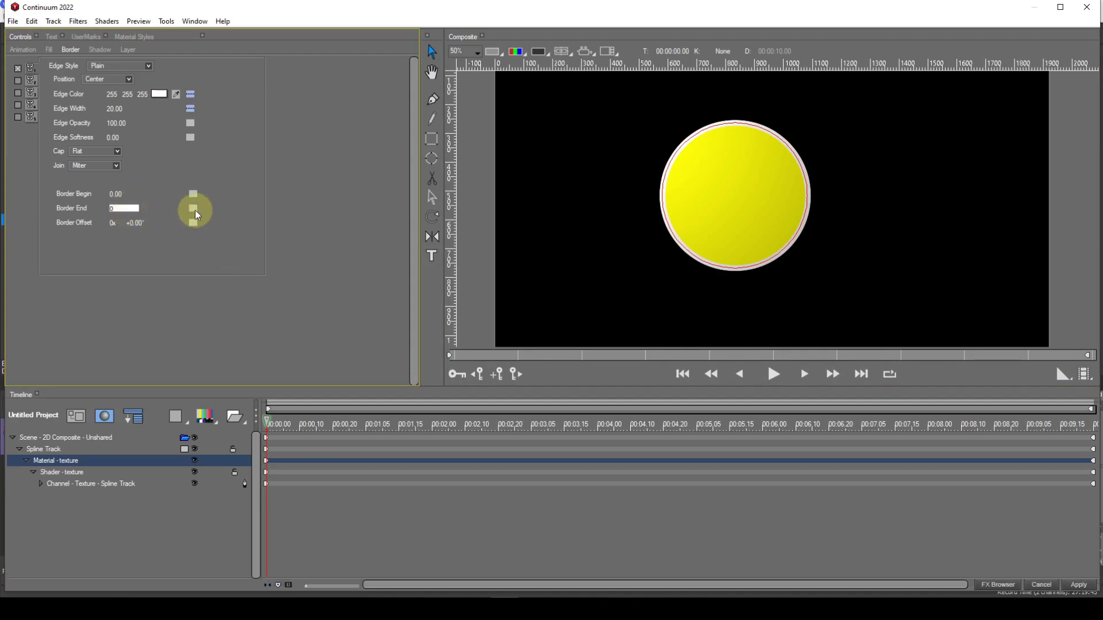
{"action": "left_click", "coordinate": [196, 215]}
{"action": "left_click", "coordinate": [212, 253]}
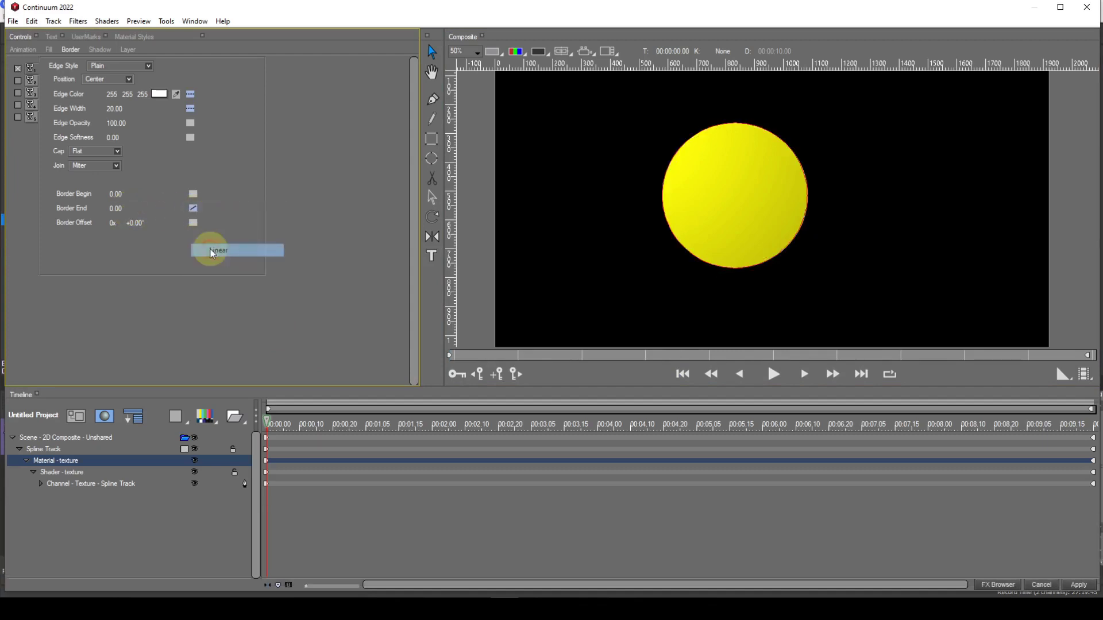
- Add a Border End keyframe at the last frame with Hold interpolation
{"action": "left_click", "coordinate": [859, 374]}
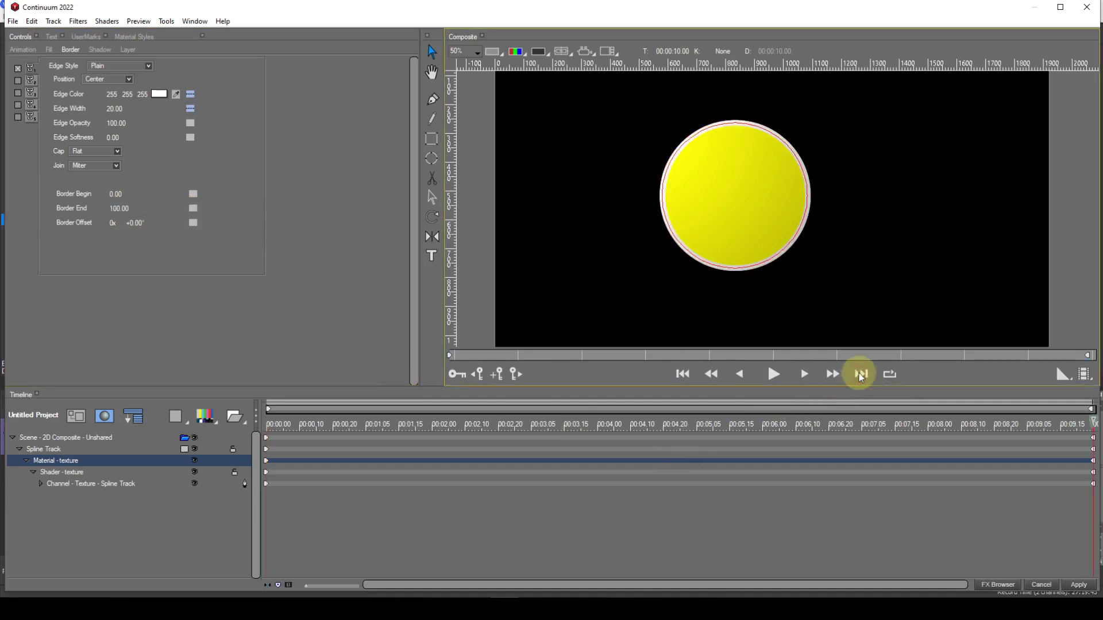
{"action": "left_click", "coordinate": [195, 210]}
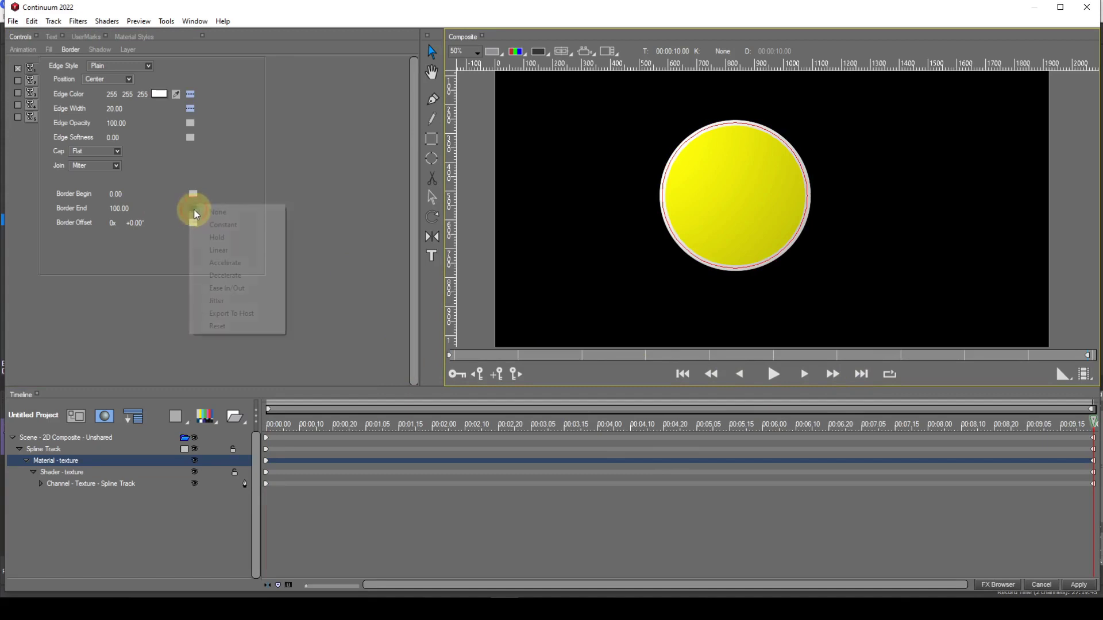
{"action": "left_click", "coordinate": [205, 243]}
- Play the Border End animation from the first frame to check how the outline draws around the circle
{"action": "left_click", "coordinate": [683, 374]}
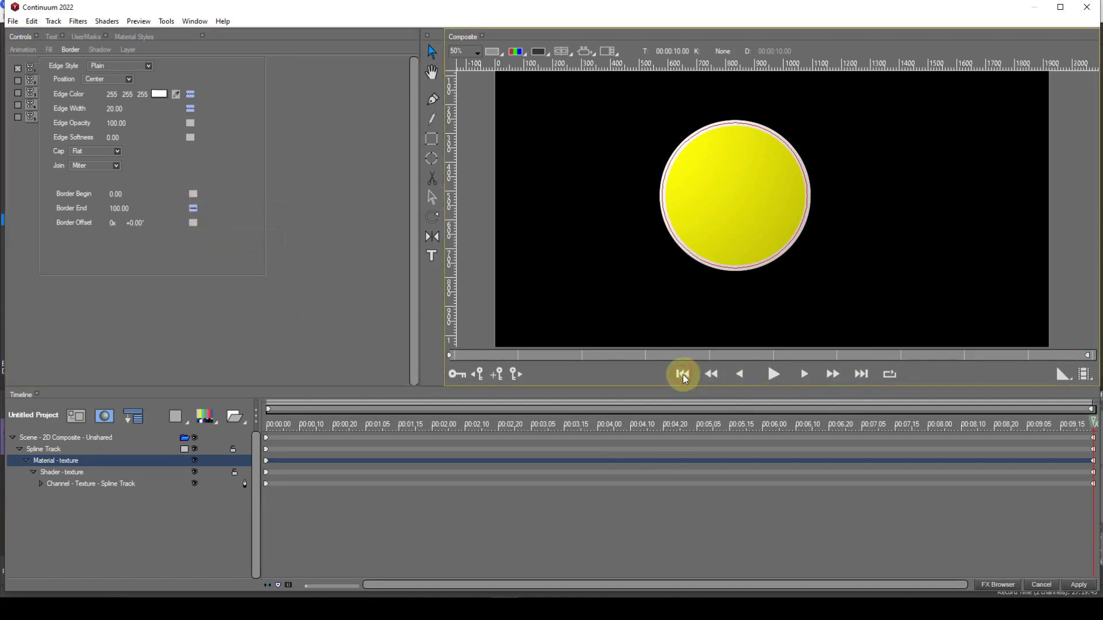
{"action": "left_click", "coordinate": [774, 374]}
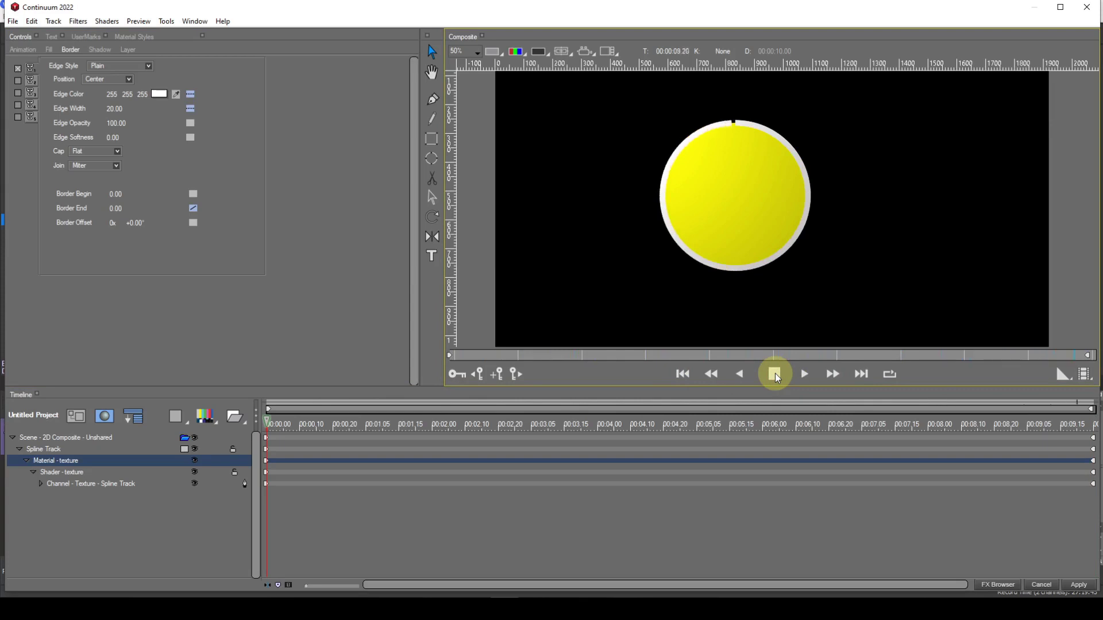
{"action": "left_click", "coordinate": [776, 374]}
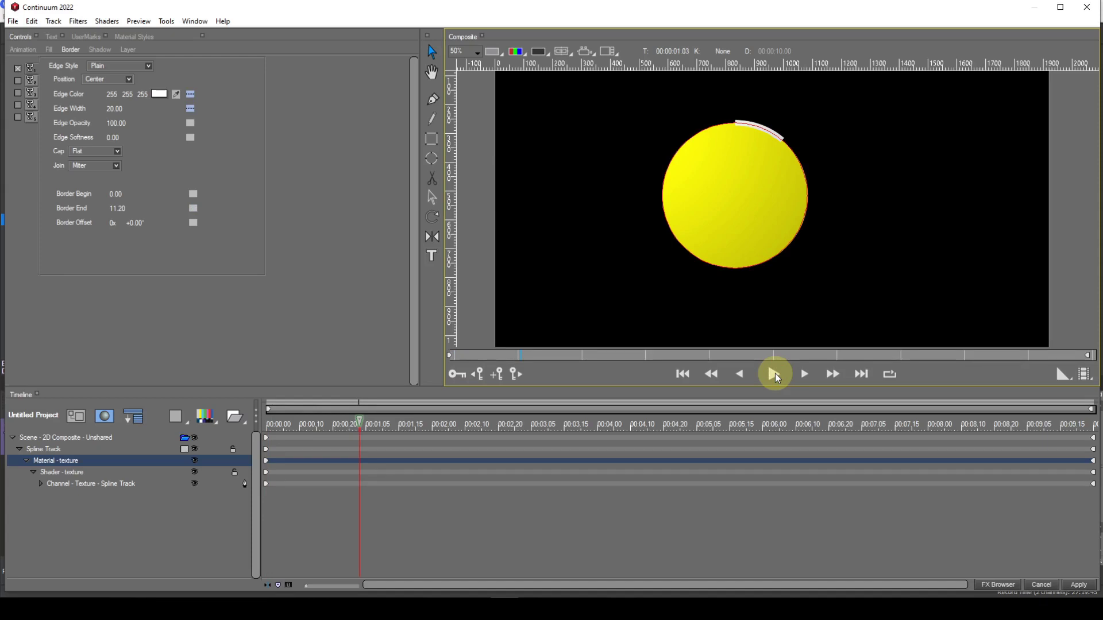
- Set the Border End keyframe at the first frame to 100
{"action": "left_click", "coordinate": [683, 374]}
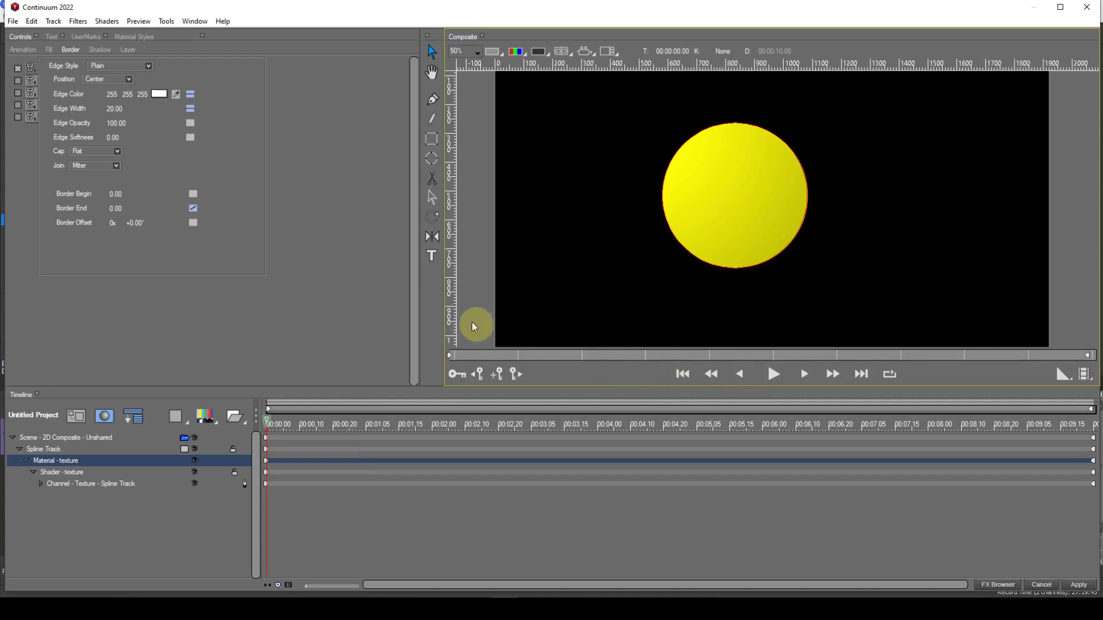
{"action": "left_click", "coordinate": [123, 209]}
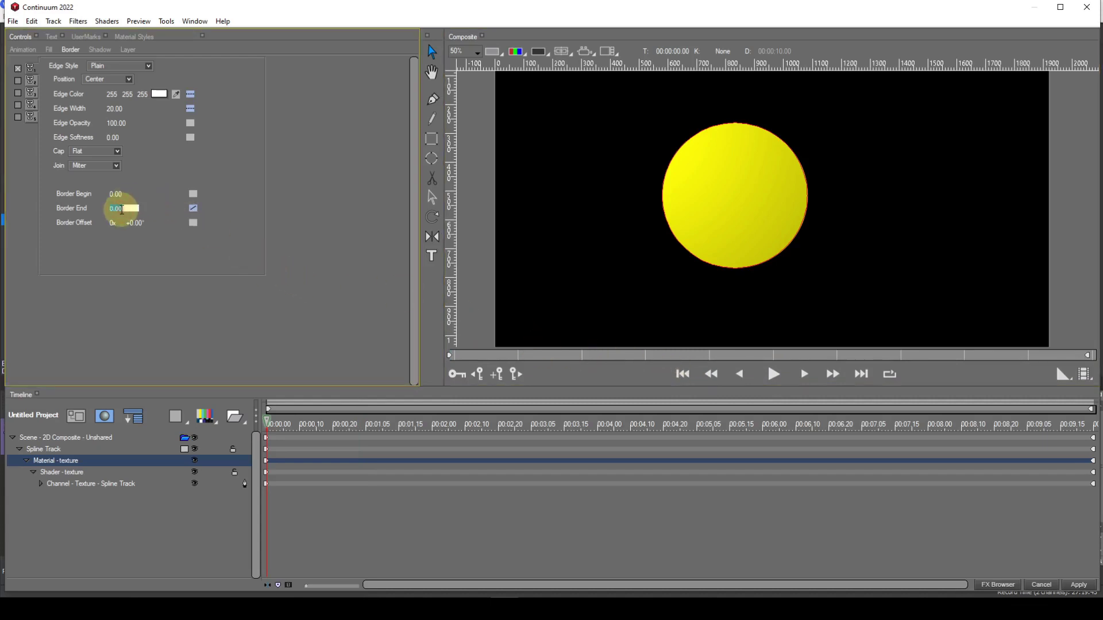
{"action": "type", "text": "100"}
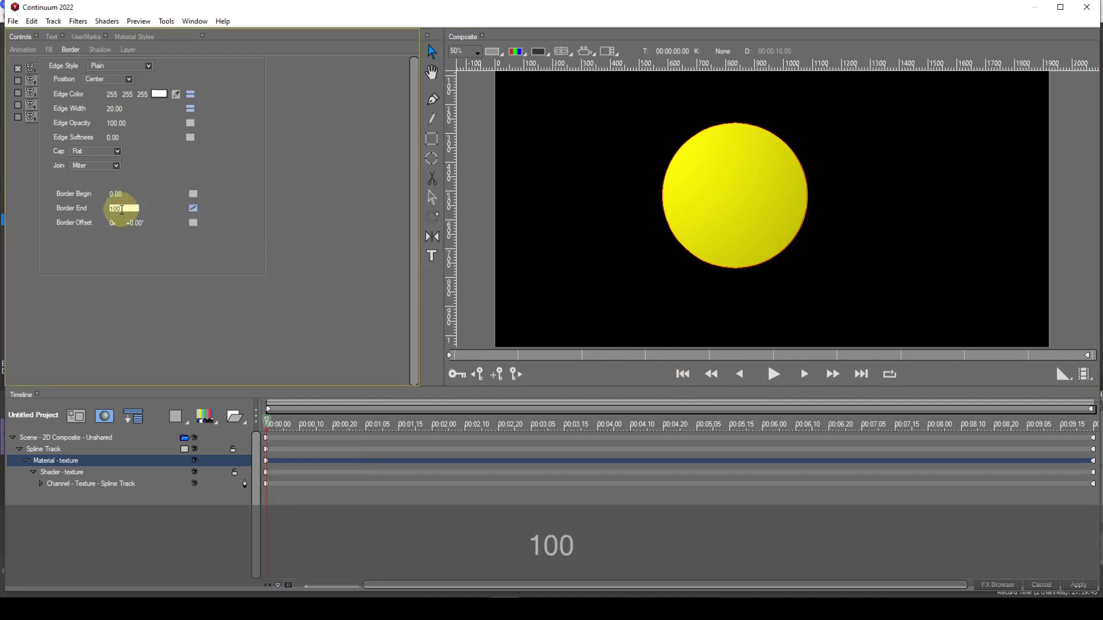
{"action": "key", "text": "Return"}
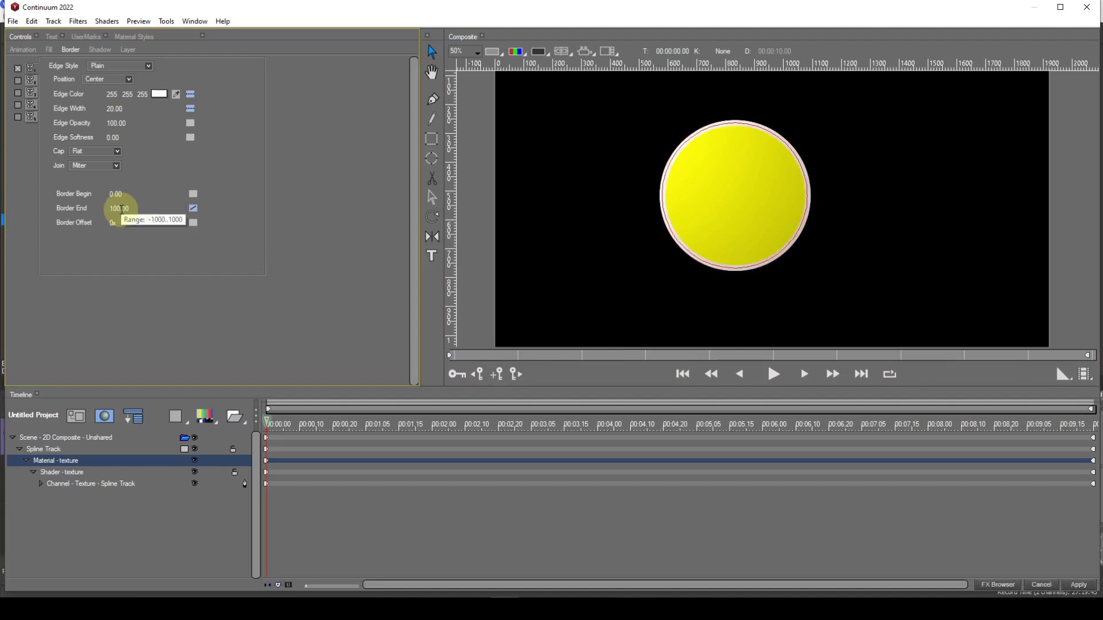
- Set the Border End keyframe at the last frame to 0
{"action": "left_click", "coordinate": [861, 376]}
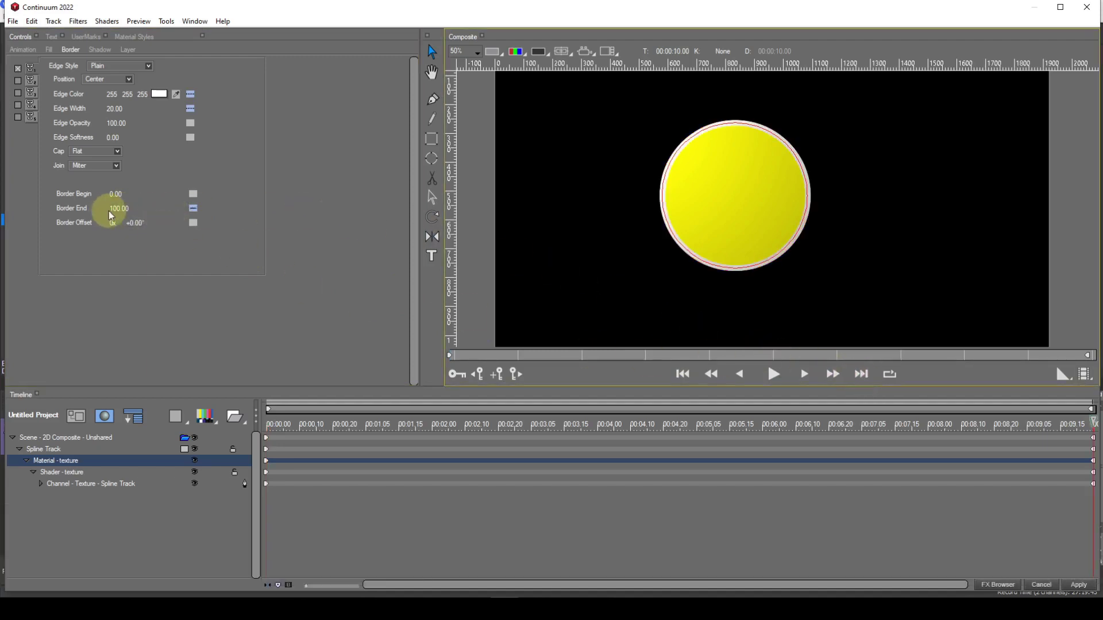
{"action": "left_click", "coordinate": [118, 209]}
{"action": "type", "text": "0"}
{"action": "key", "text": "Return"}
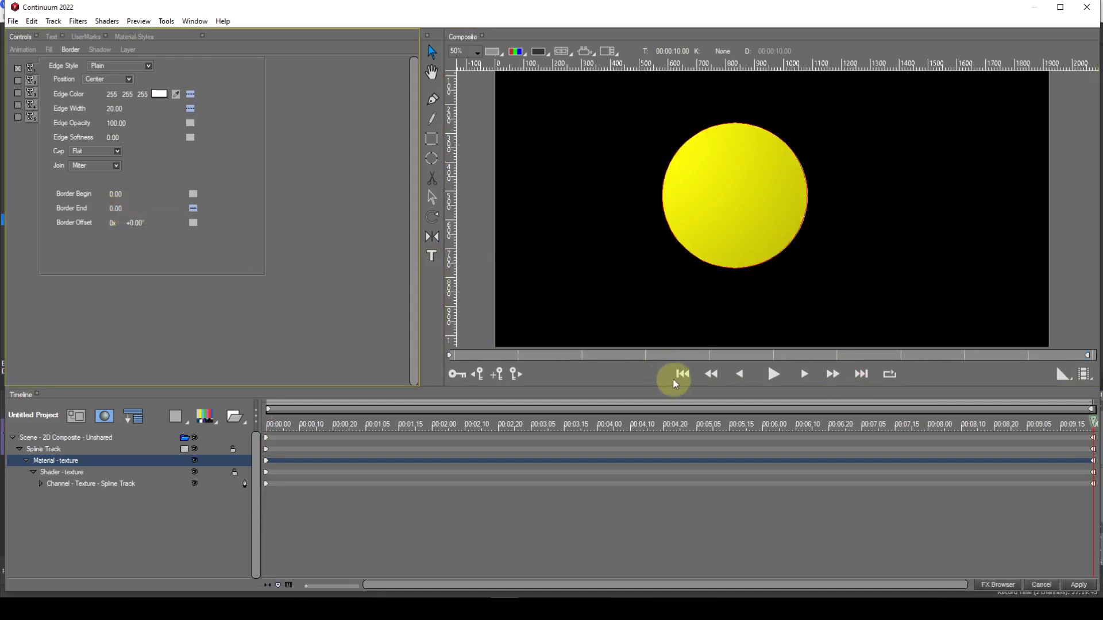
- Play the reversed Border End animation from the first frame to check how the outline is removed
{"action": "left_click", "coordinate": [678, 375]}
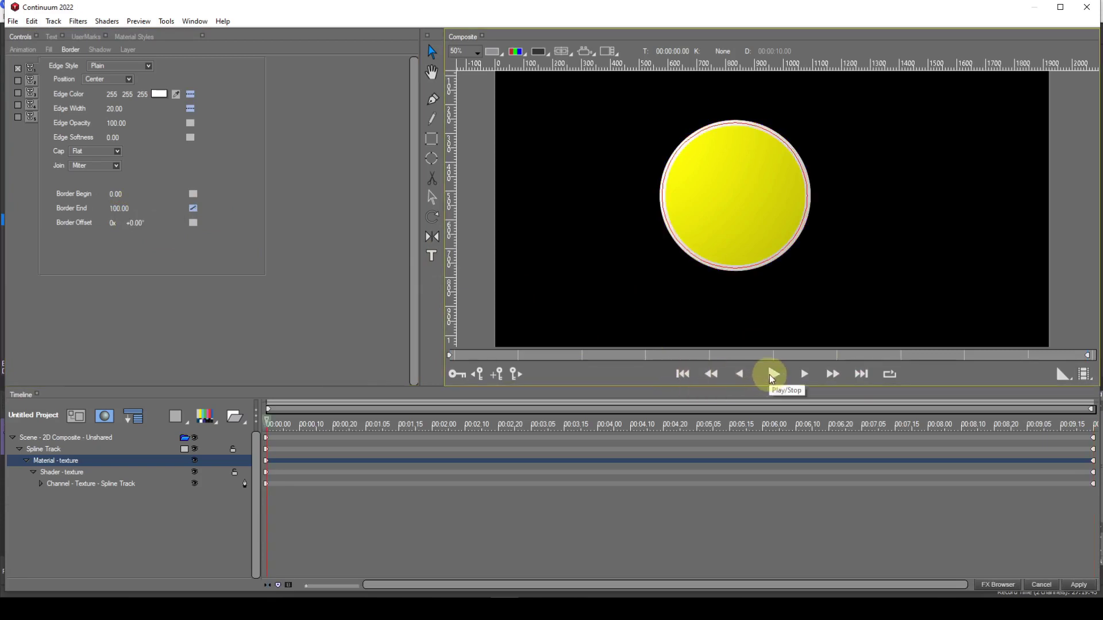
{"action": "left_click", "coordinate": [773, 377]}
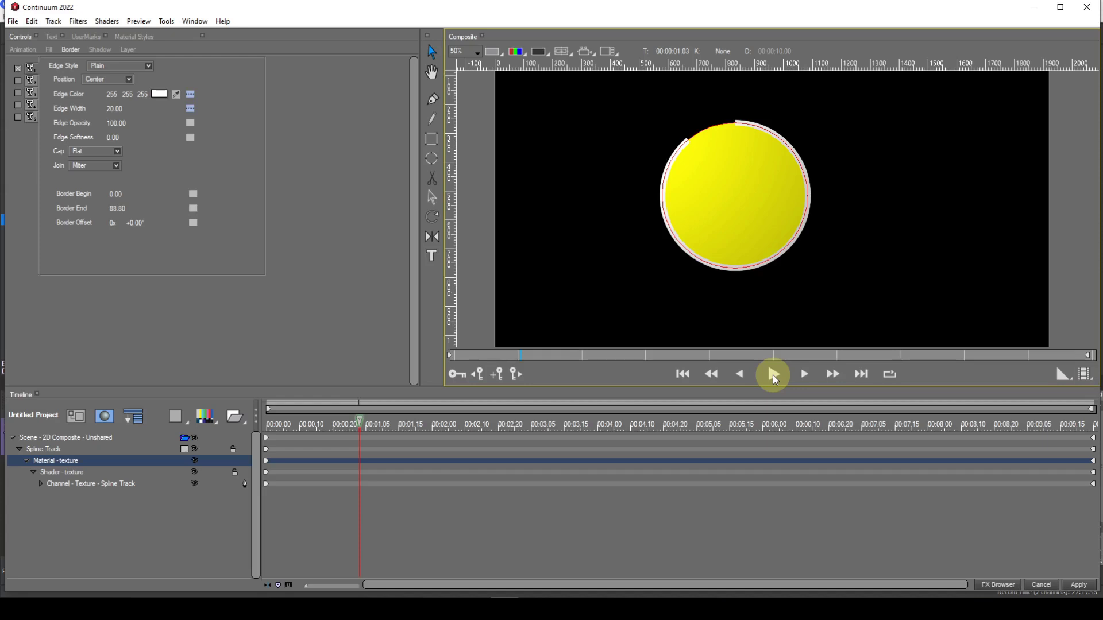
- Set Border Begin to 25 at the first frame with Linear interpolation
{"action": "left_click", "coordinate": [687, 376]}
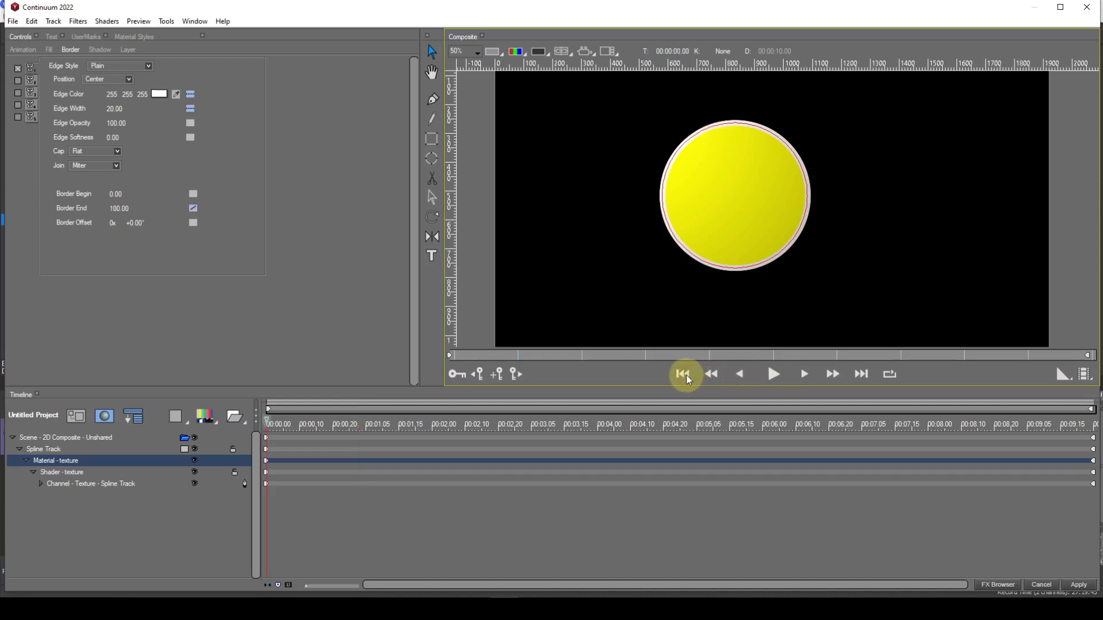
{"action": "left_click", "coordinate": [124, 193]}
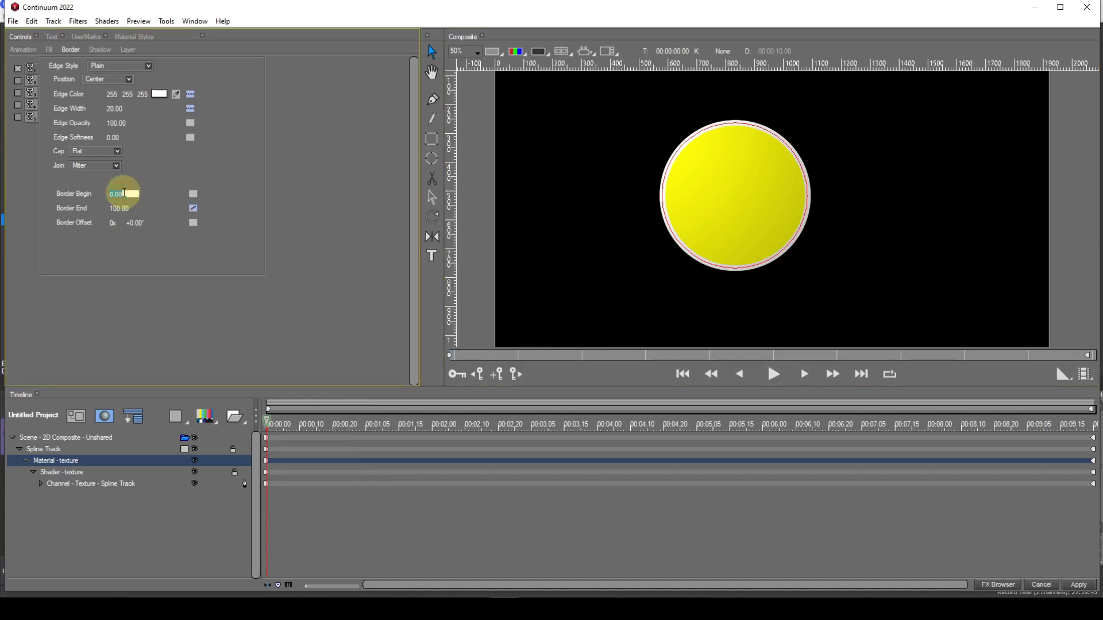
{"action": "type", "text": "25"}
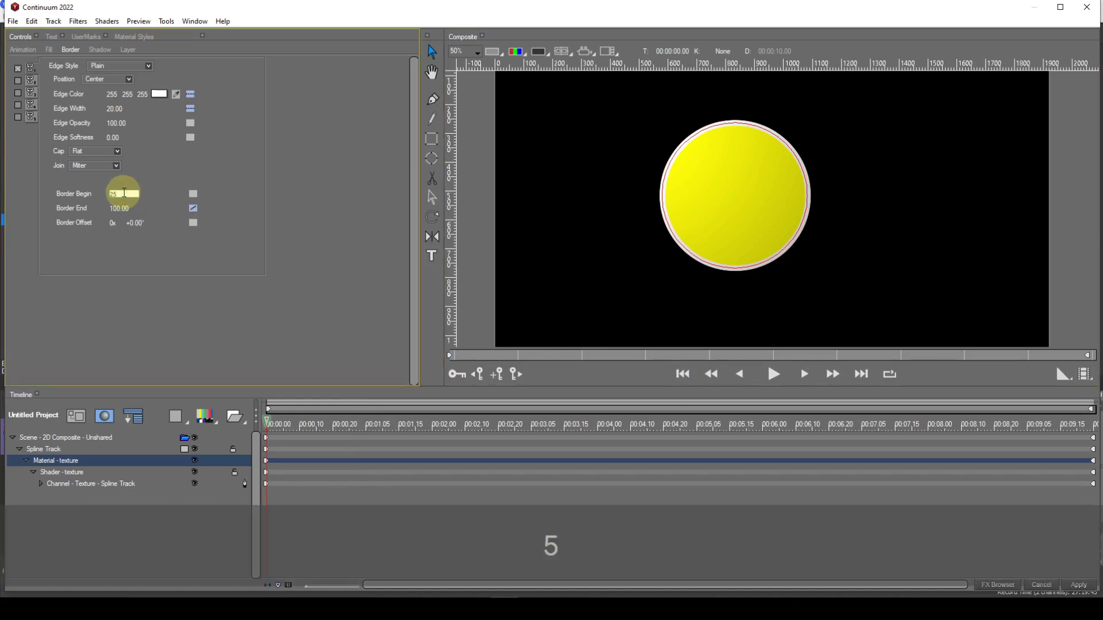
{"action": "key", "text": "Return"}
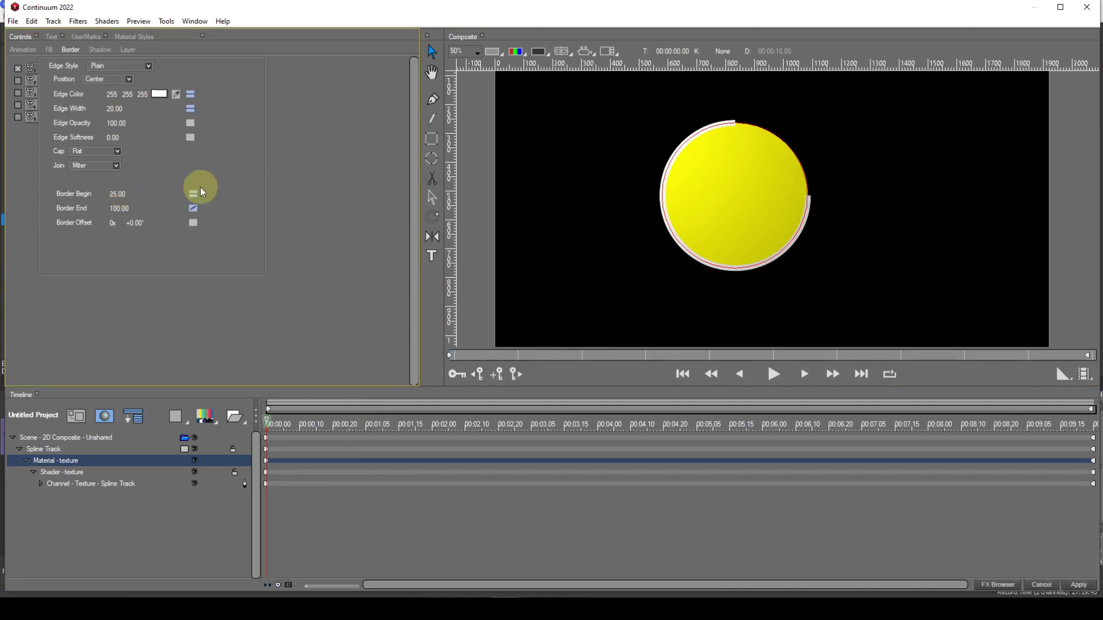
{"action": "left_click", "coordinate": [194, 193]}
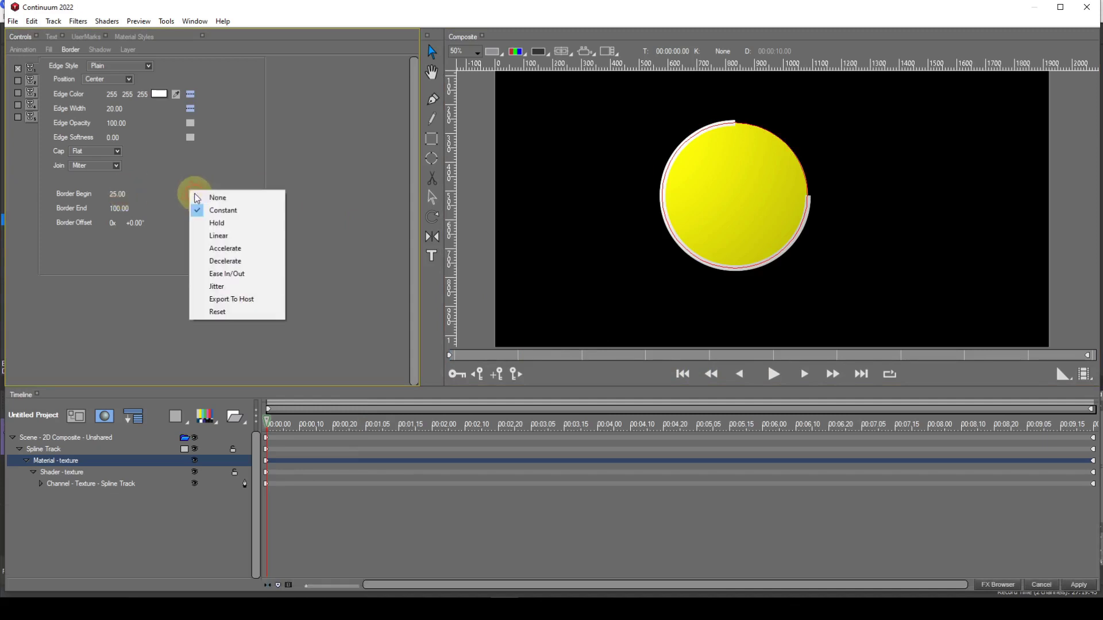
{"action": "left_click", "coordinate": [211, 237]}
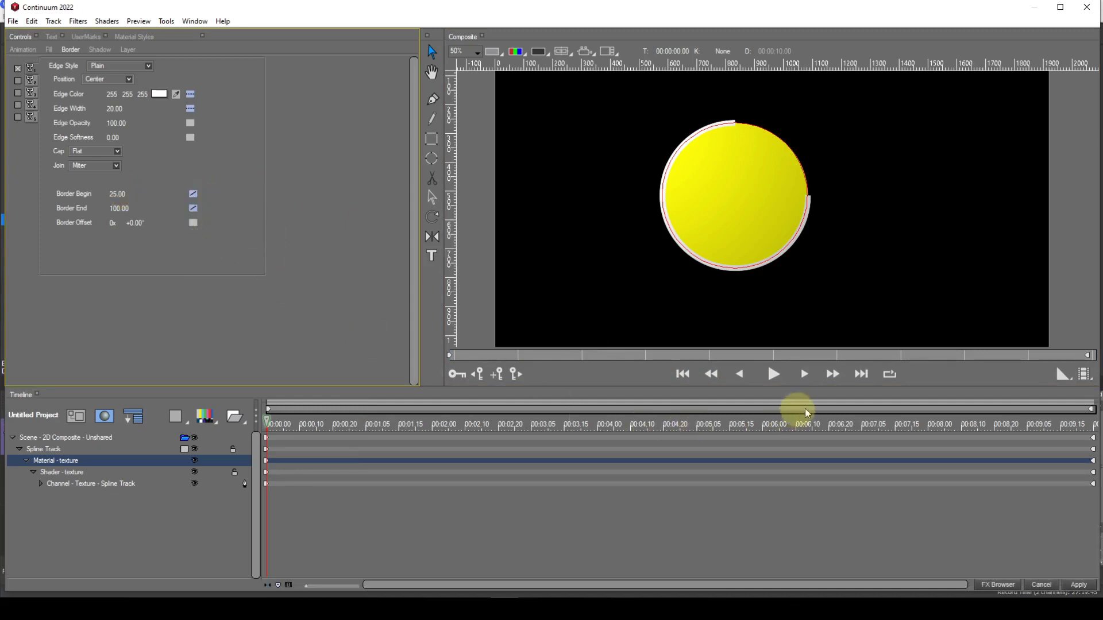
- Set Border Begin to 125 at the last frame and give that keyframe Hold interpolation
{"action": "left_click", "coordinate": [862, 375]}
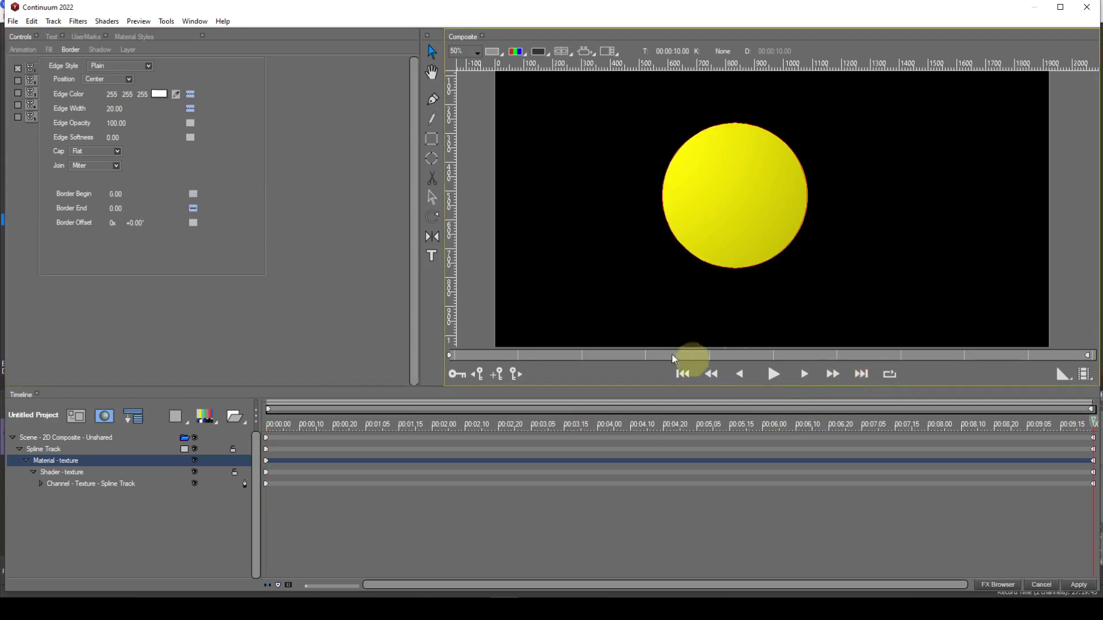
{"action": "left_click_drag", "start_coordinate": [123, 193], "coordinate": [119, 193]}
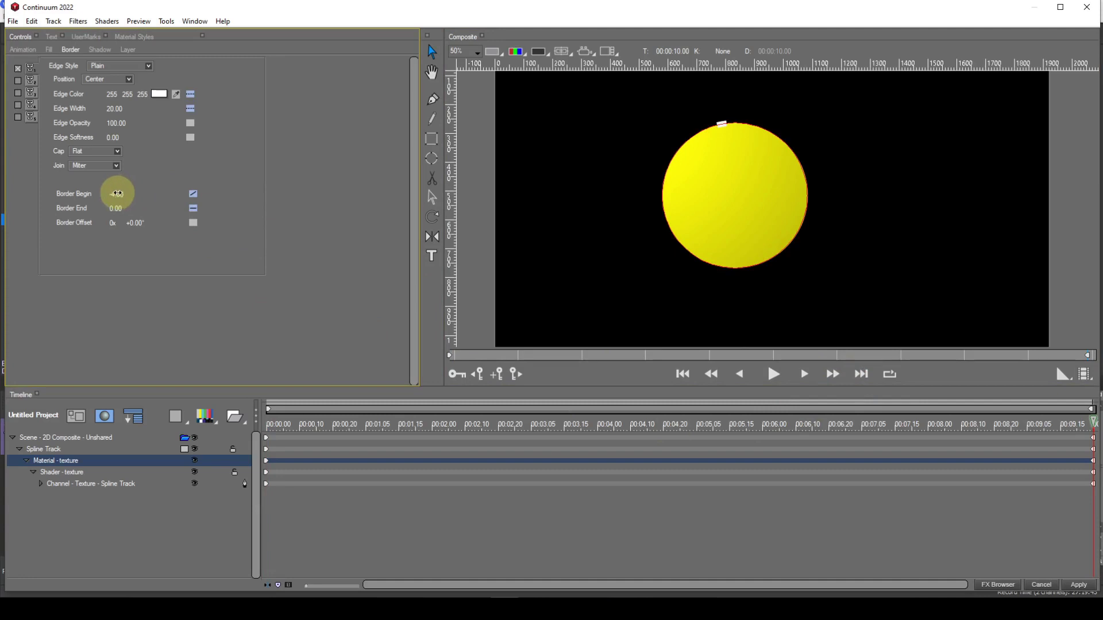
{"action": "left_click", "coordinate": [121, 194]}
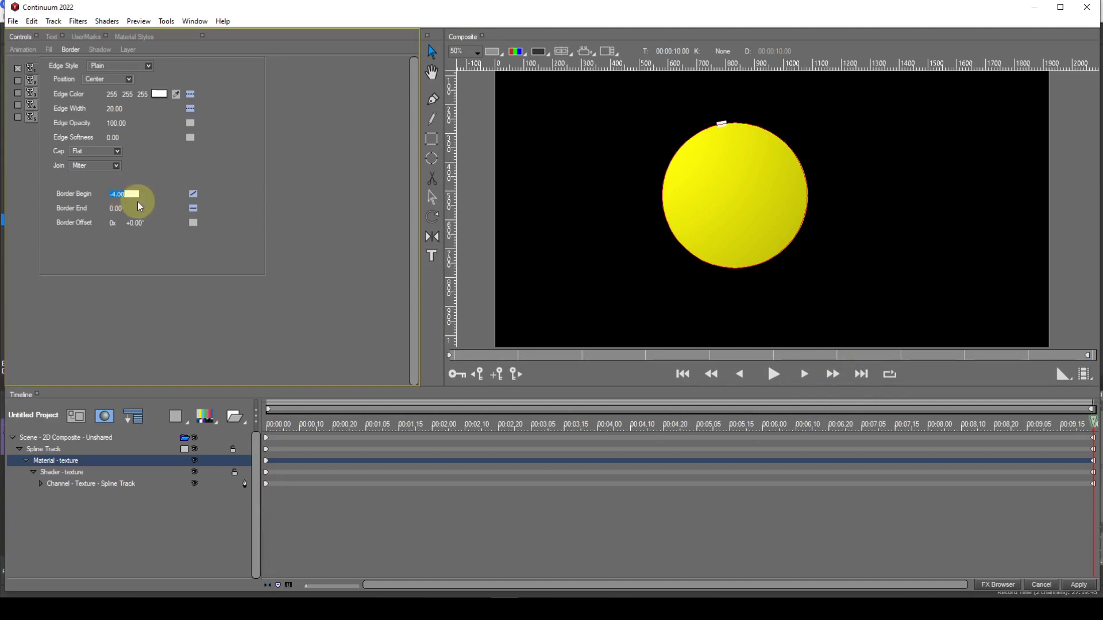
{"action": "type", "text": "125"}
{"action": "key", "text": "Return"}
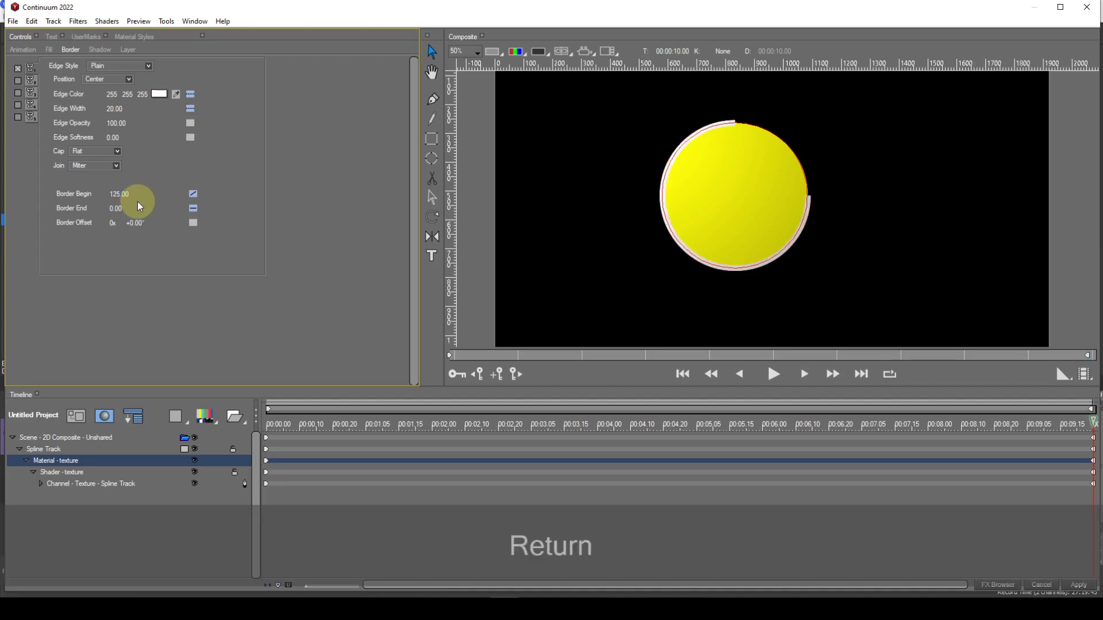
{"action": "left_click", "coordinate": [194, 196]}
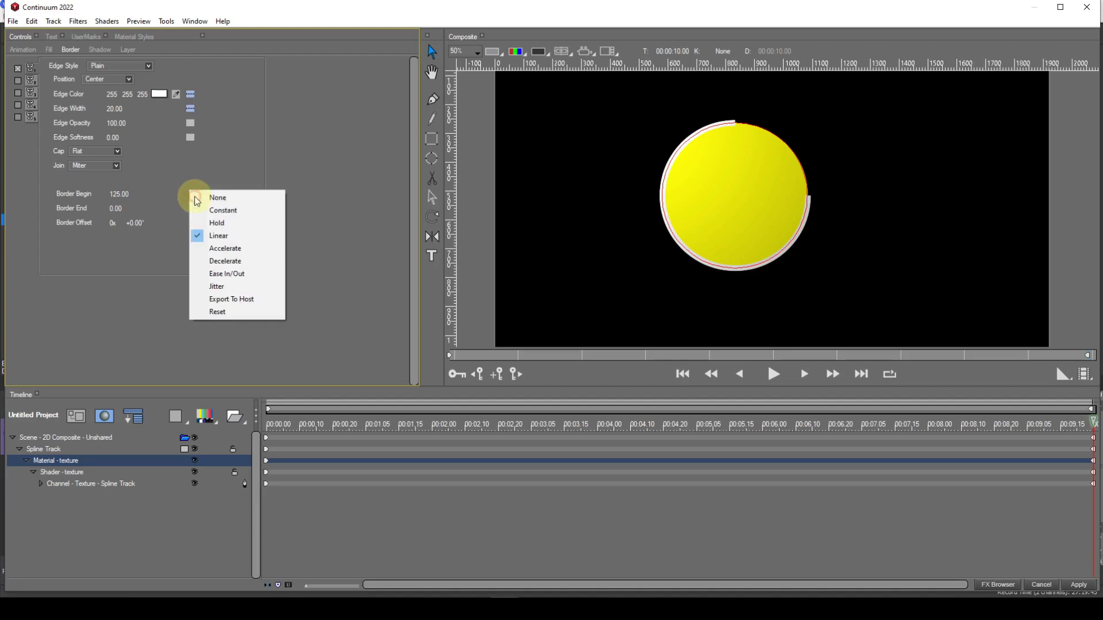
{"action": "left_click", "coordinate": [197, 224]}
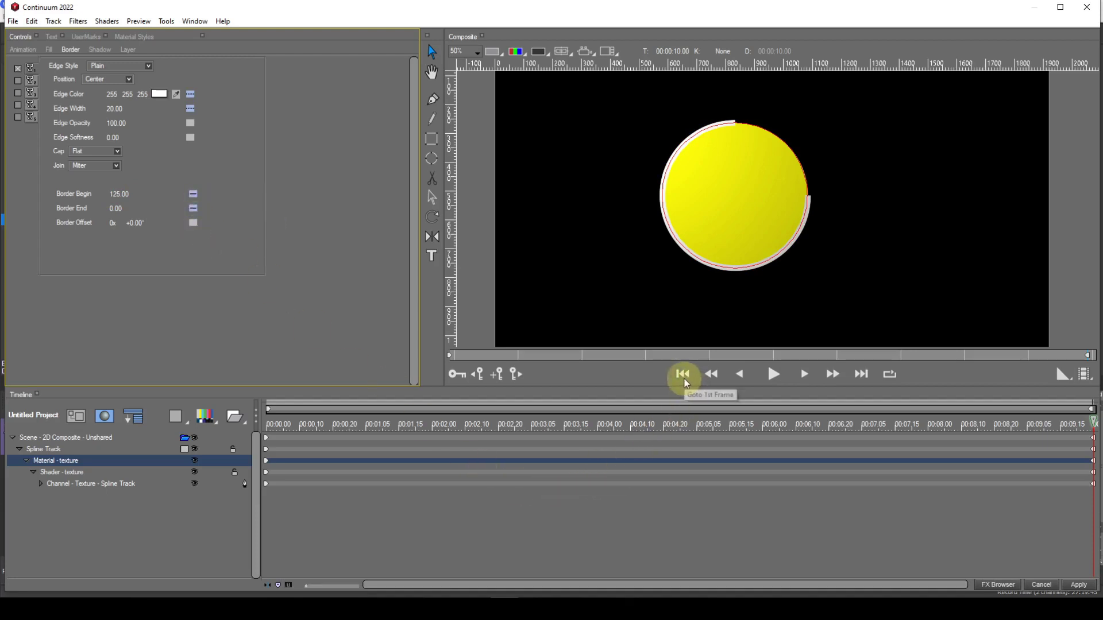
- Set Border End to 0 at the first frame and to 100 at the last frame
{"action": "left_click", "coordinate": [684, 379]}
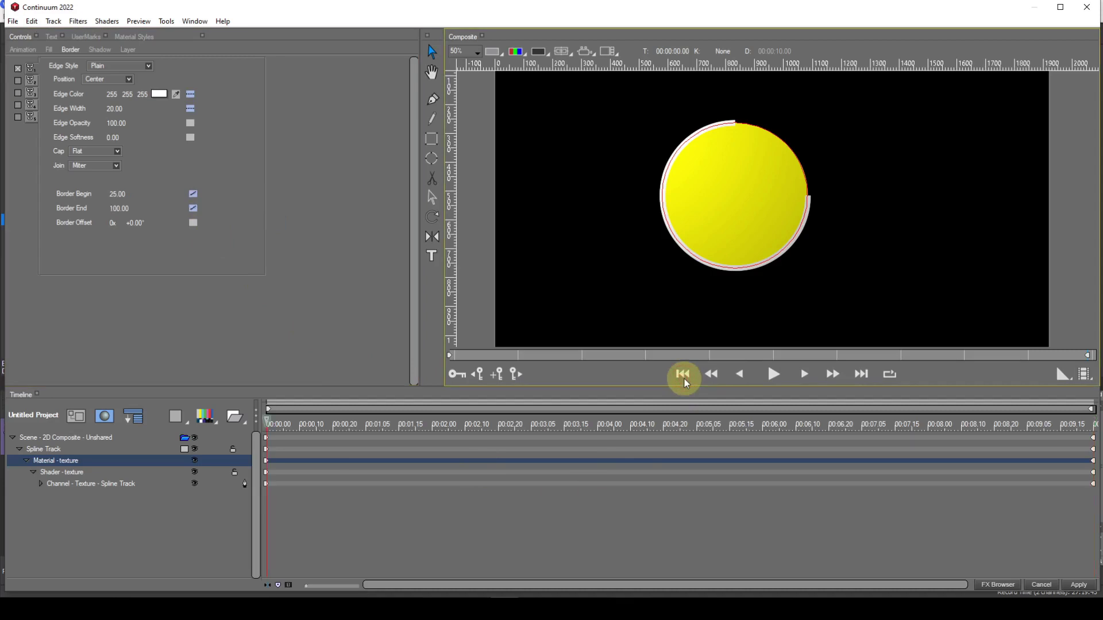
{"action": "left_click", "coordinate": [122, 209]}
{"action": "type", "text": "0"}
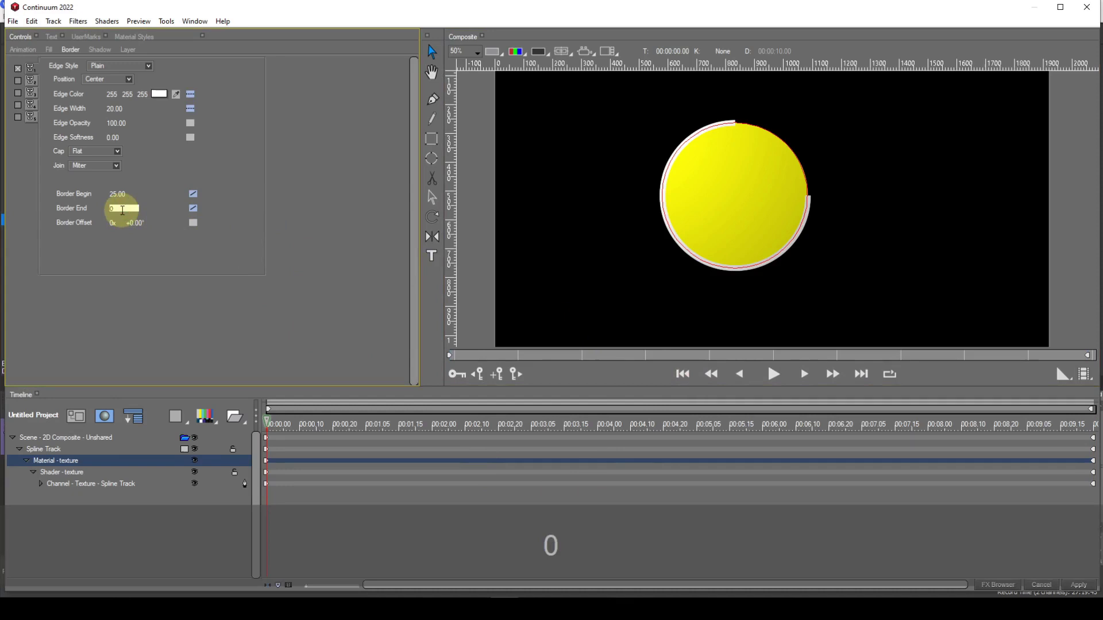
{"action": "key", "text": "Return"}
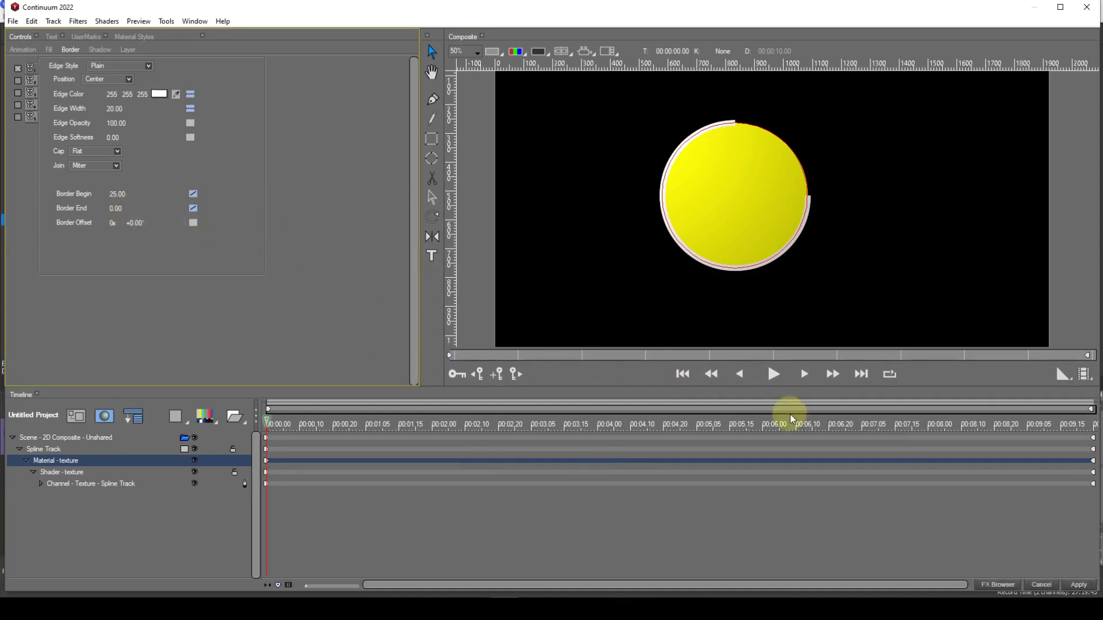
{"action": "left_click", "coordinate": [861, 374]}
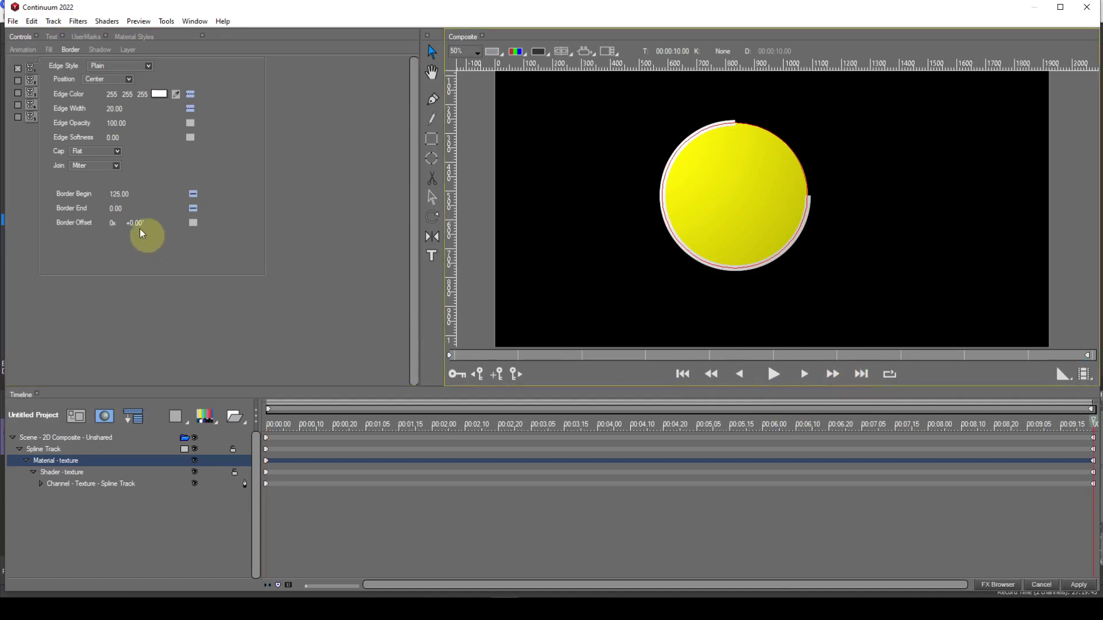
{"action": "left_click", "coordinate": [121, 209]}
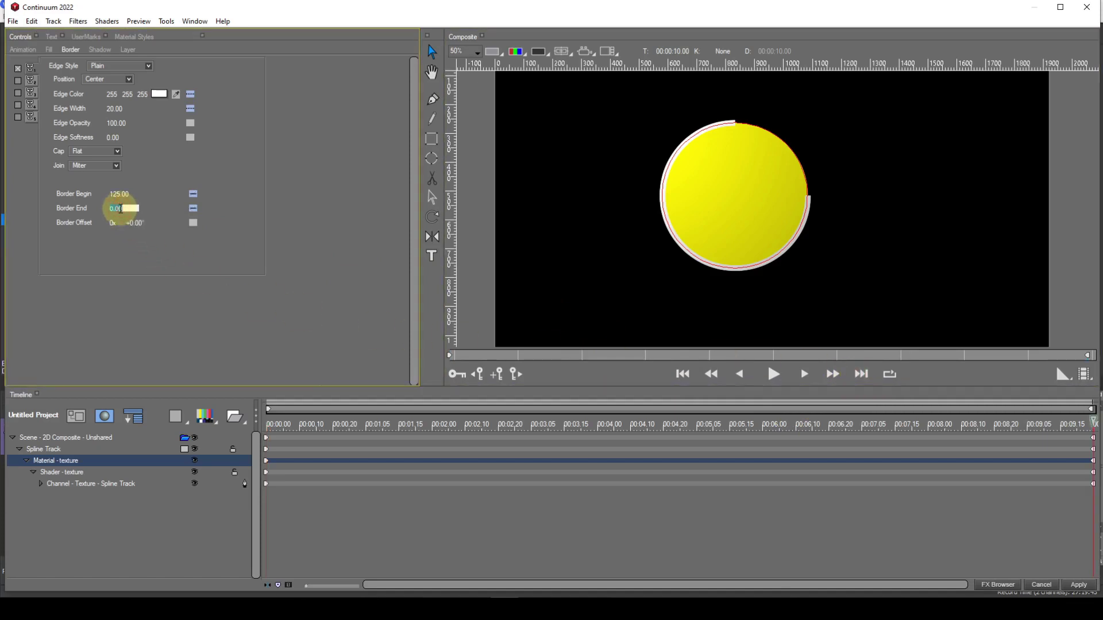
{"action": "type", "text": "100"}
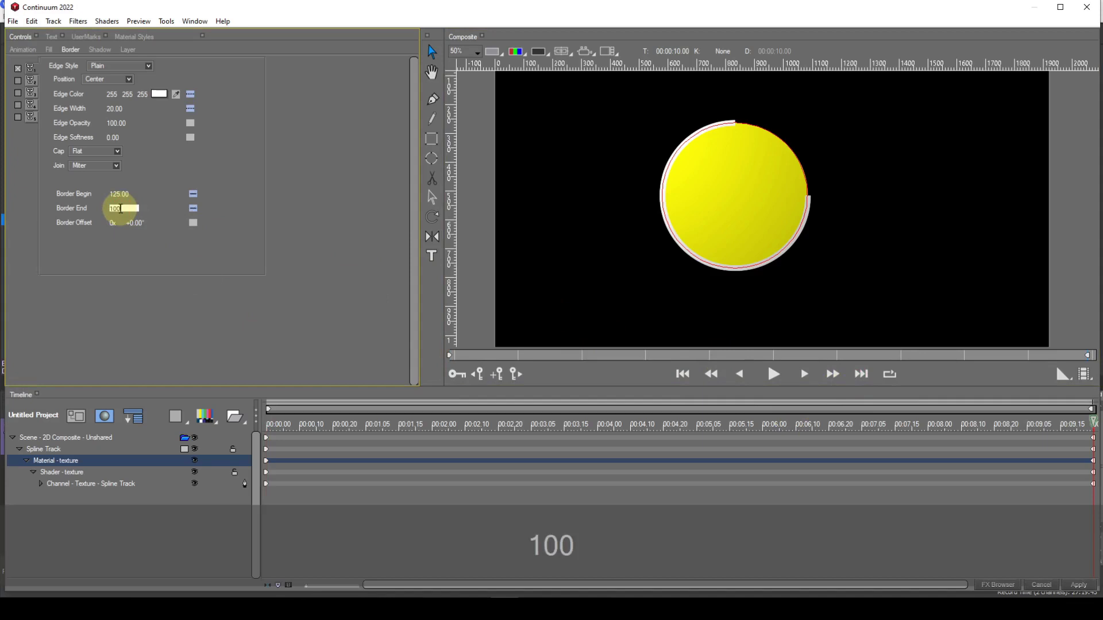
{"action": "key", "text": "Return"}
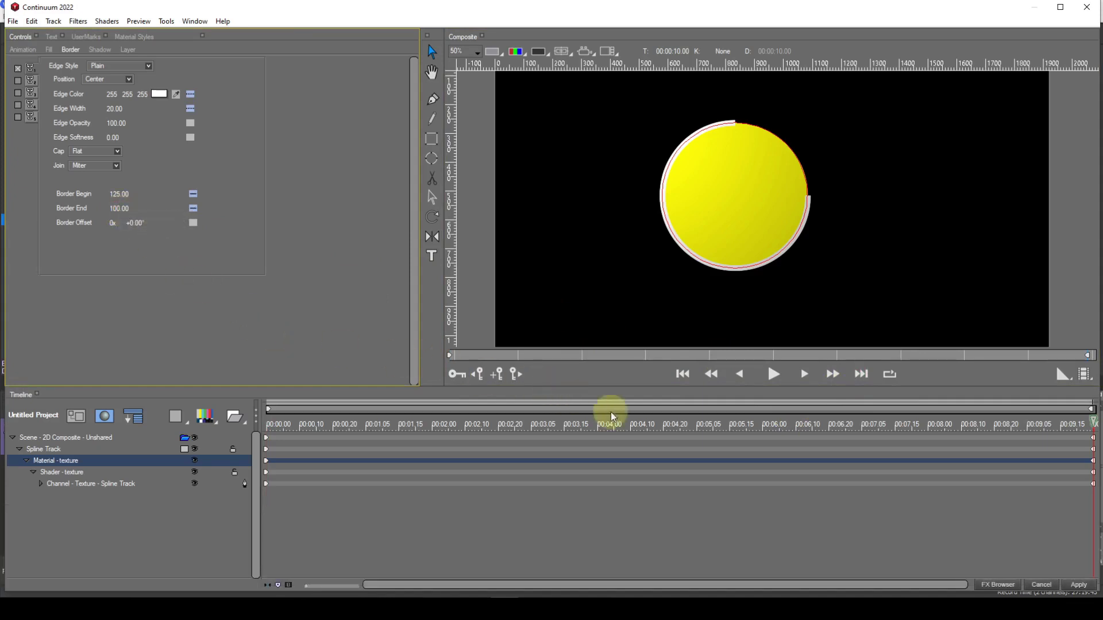
- Play the animation from the first frame to check how the gap in the border travels around the circle
{"action": "left_click", "coordinate": [682, 376]}
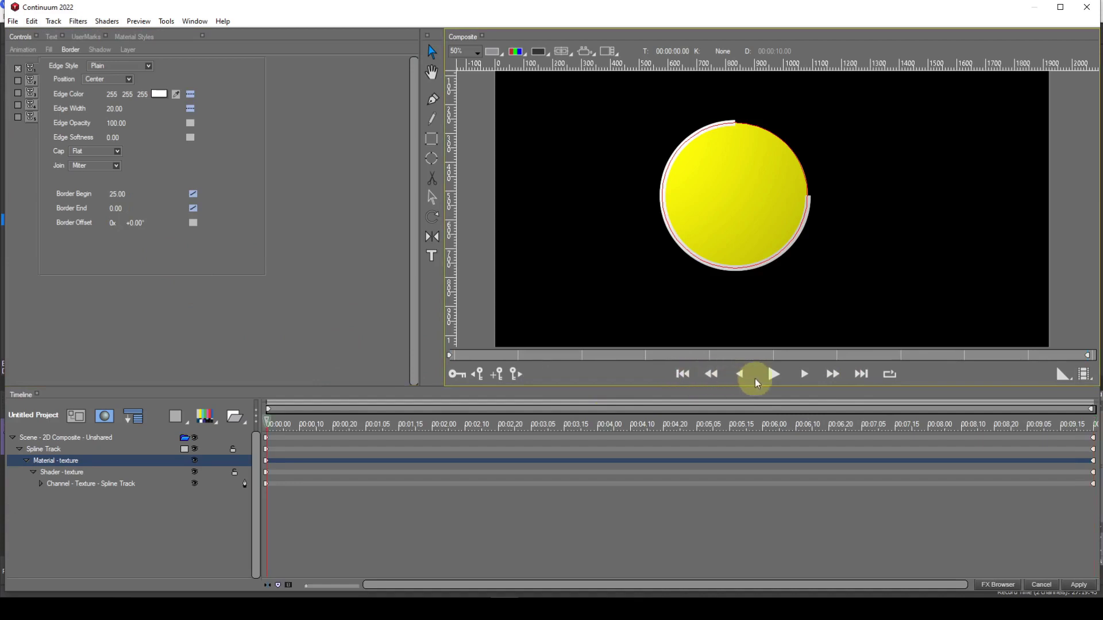
{"action": "left_click", "coordinate": [773, 378]}
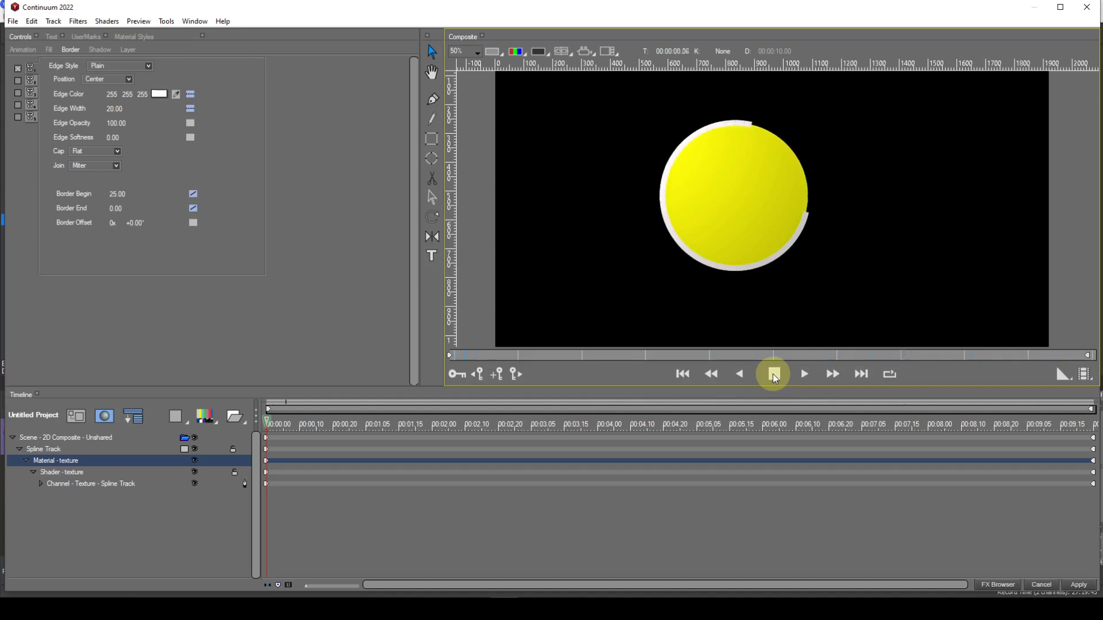
{"action": "left_click", "coordinate": [775, 376]}
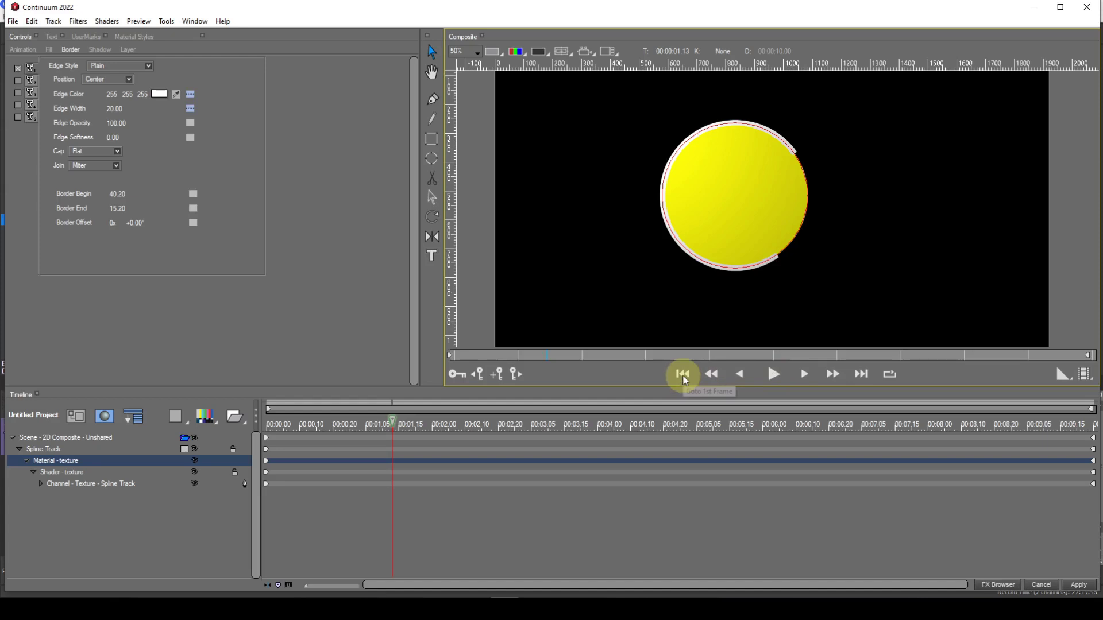
- Set Border Begin to 0 and Border End to 20 at the first frame
{"action": "left_click", "coordinate": [682, 374]}
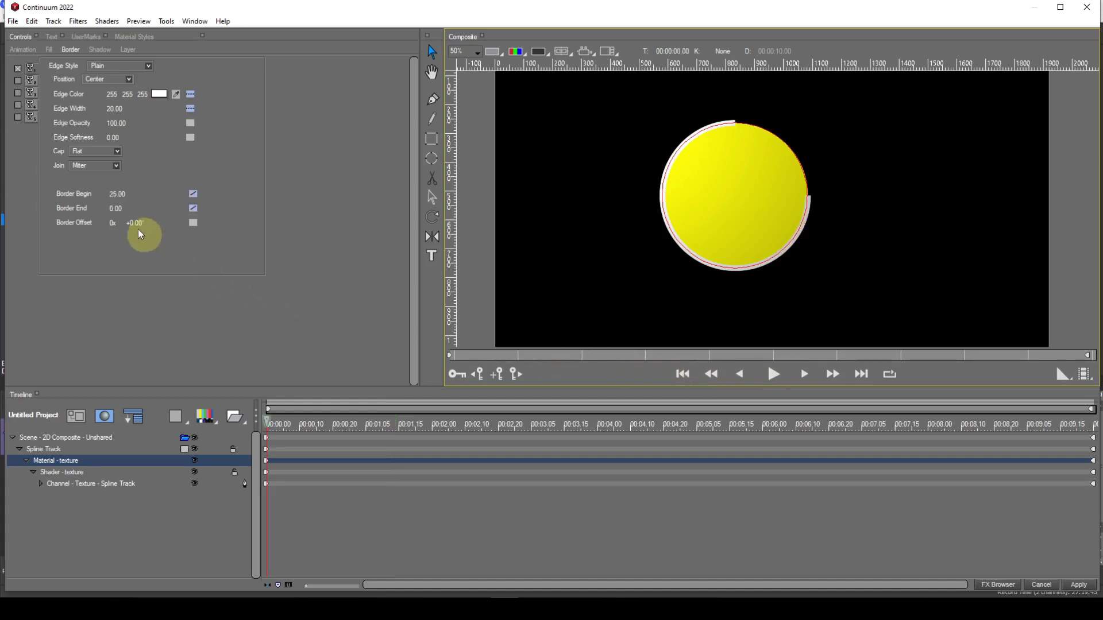
{"action": "left_click_drag", "start_coordinate": [122, 201], "coordinate": [122, 196]}
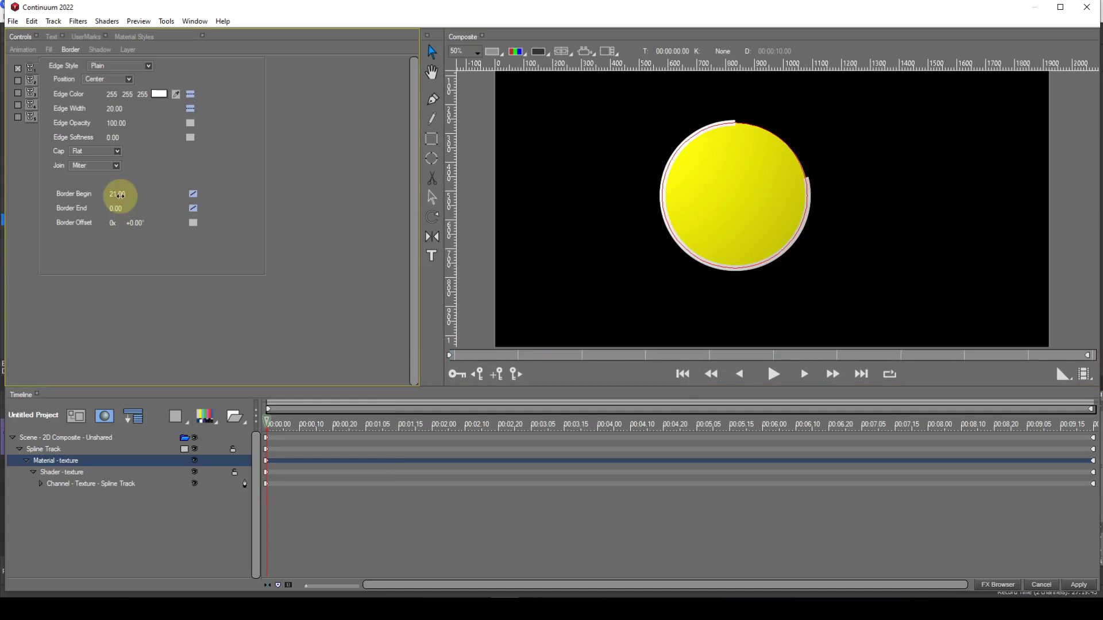
{"action": "left_click", "coordinate": [122, 195]}
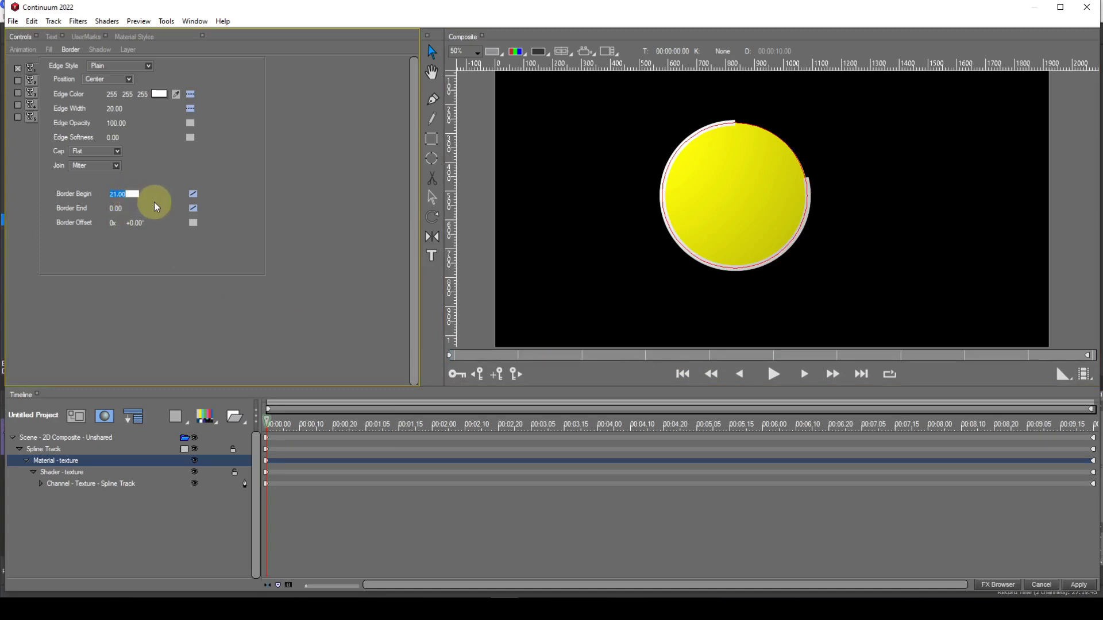
{"action": "type", "text": "0"}
{"action": "left_click", "coordinate": [120, 209]}
{"action": "type", "text": "2"}
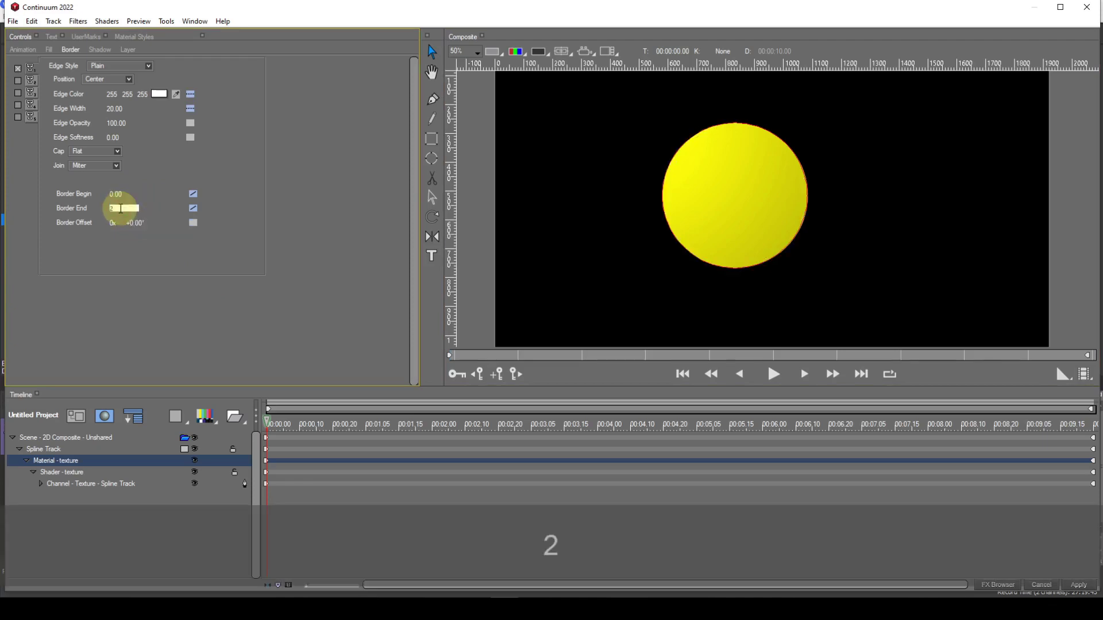
{"action": "type", "text": "0"}
{"action": "key", "text": "Return"}
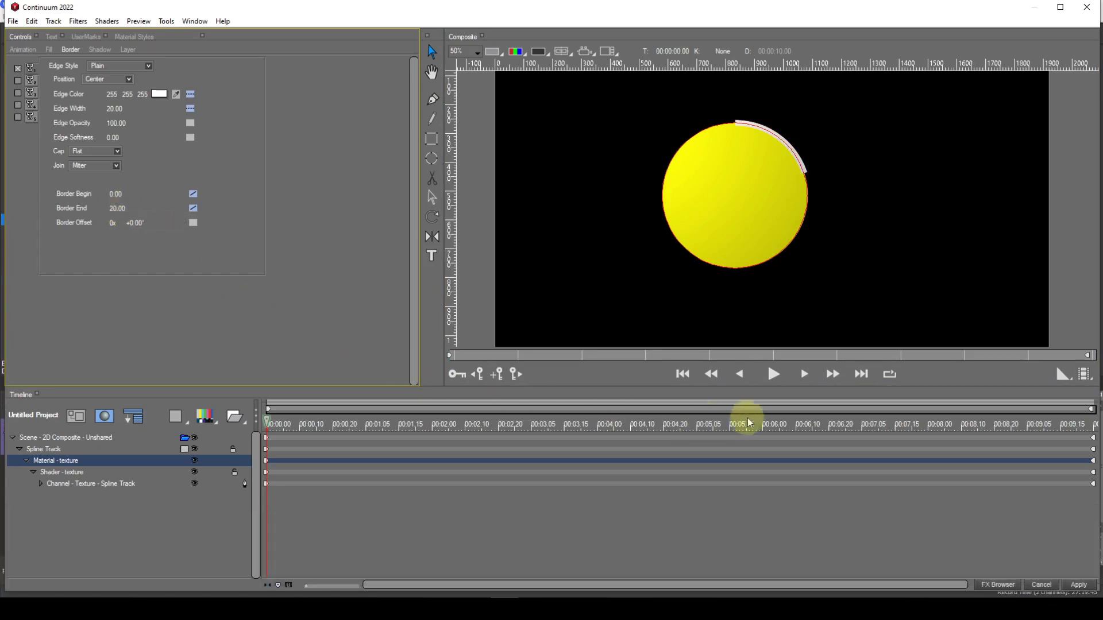
- Set Border Begin to 100 at the last frame
{"action": "left_click", "coordinate": [860, 376]}
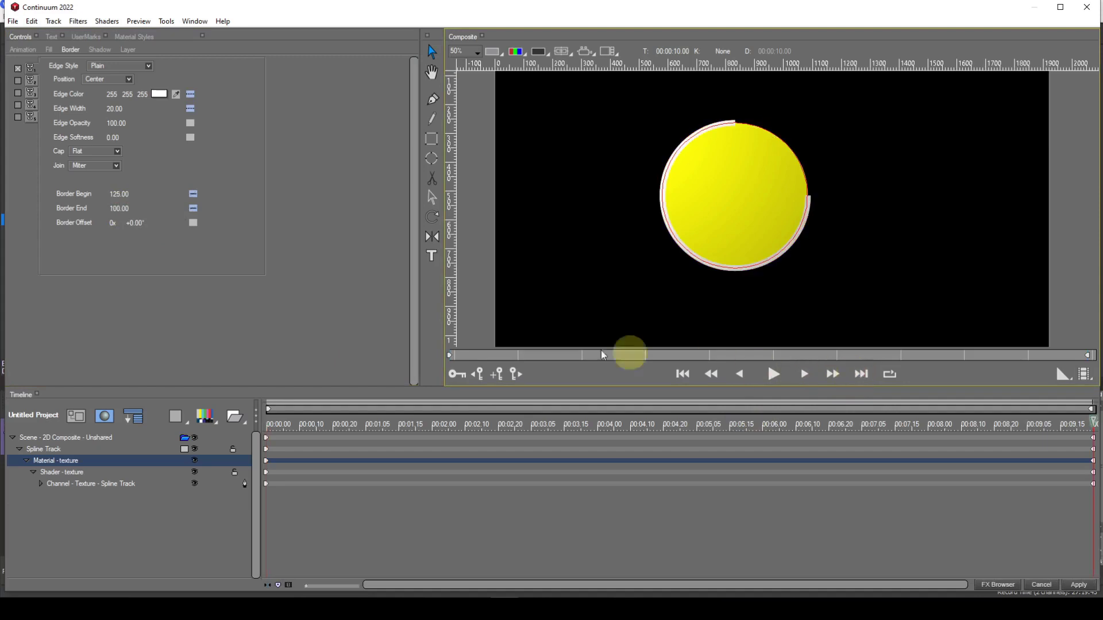
{"action": "left_click", "coordinate": [122, 194]}
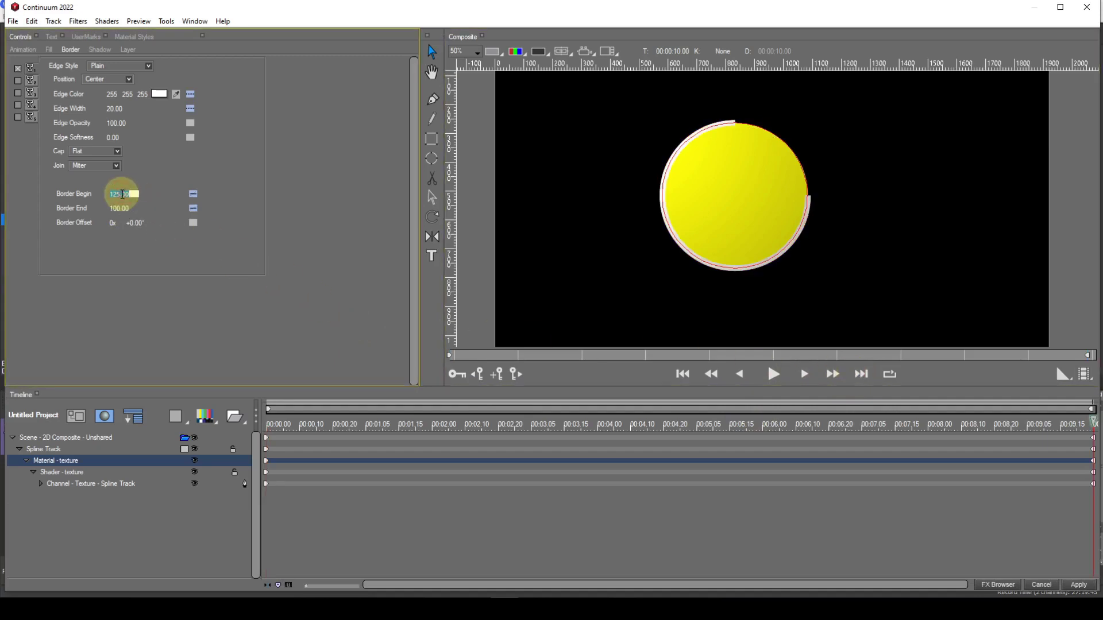
{"action": "type", "text": "19"}
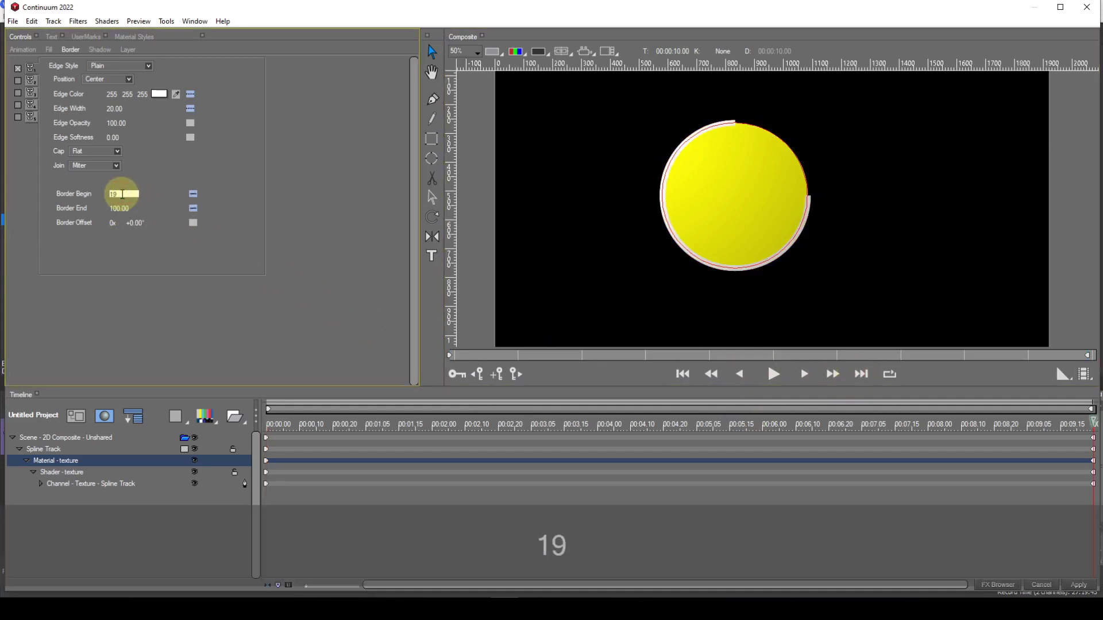
{"action": "key", "text": "BackSpace"}
{"action": "type", "text": "00"}
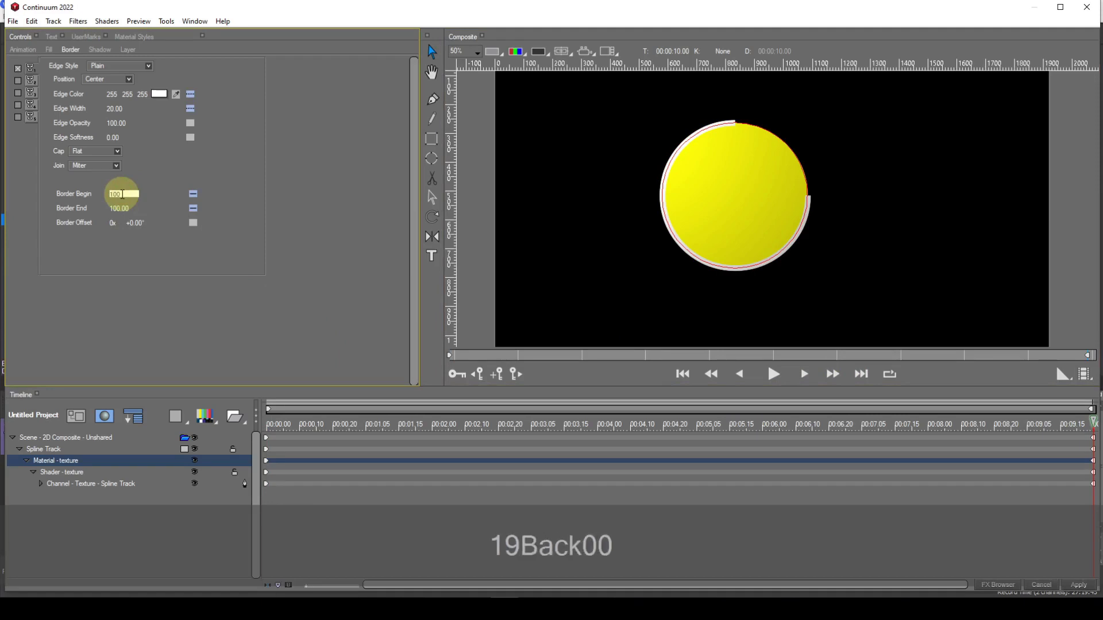
{"action": "key", "text": "Return"}
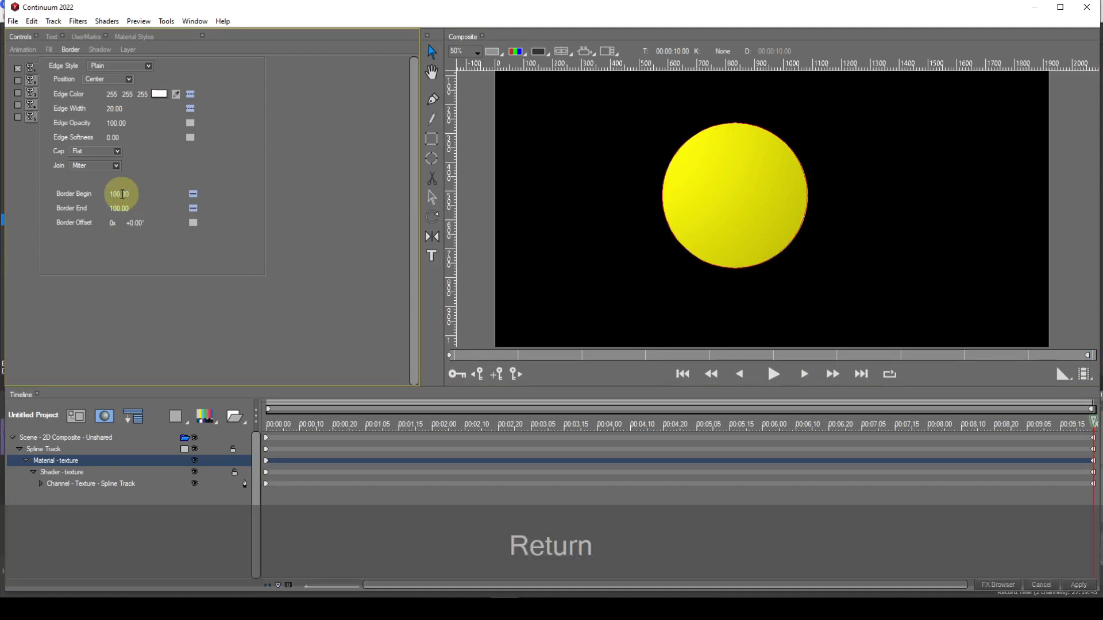
- Play the animation from the first frame to check how the short border segment travels around the circle
{"action": "left_click", "coordinate": [683, 377]}
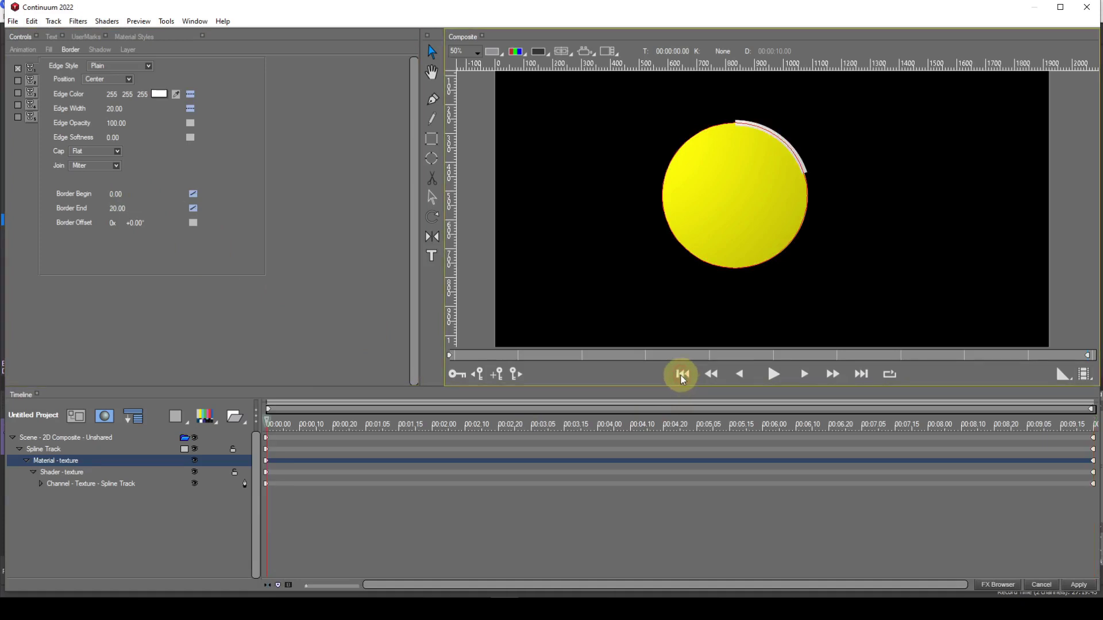
{"action": "left_click", "coordinate": [774, 376]}
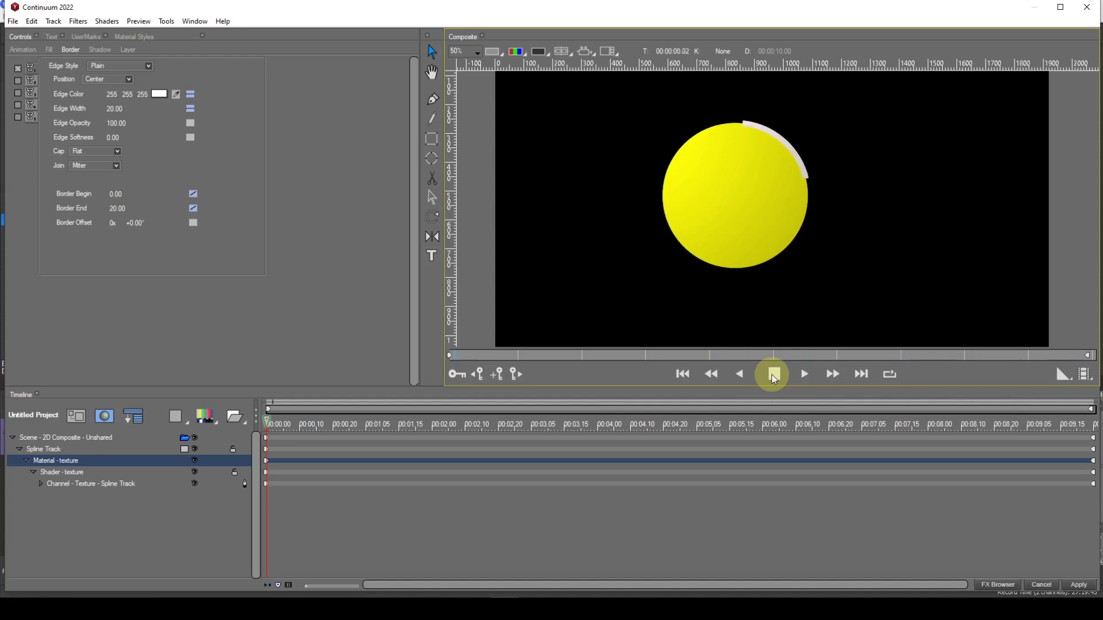
{"action": "left_click", "coordinate": [773, 376]}
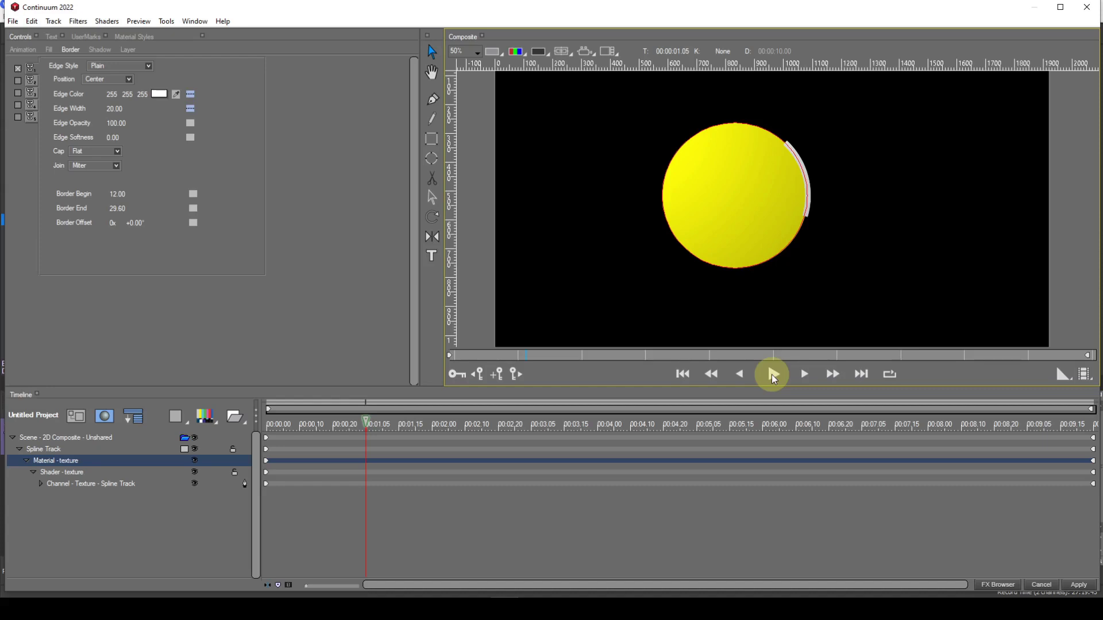
- Set the Border End interpolation to None at both the first and last frames to remove its animation
{"action": "left_click", "coordinate": [673, 376]}
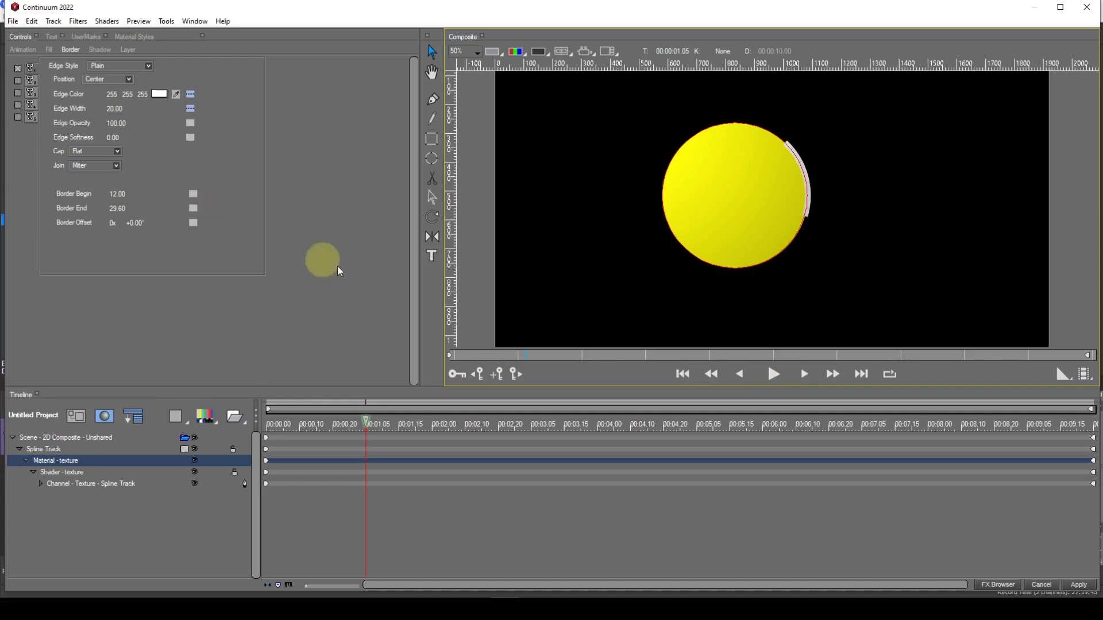
{"action": "left_click", "coordinate": [683, 375]}
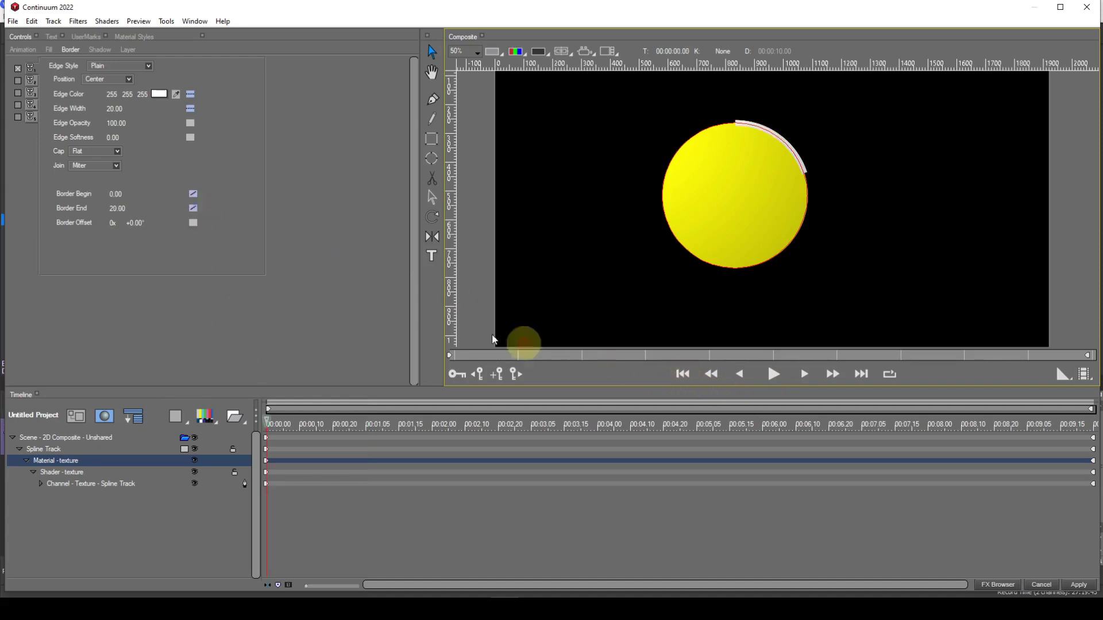
{"action": "right_click", "coordinate": [196, 210]}
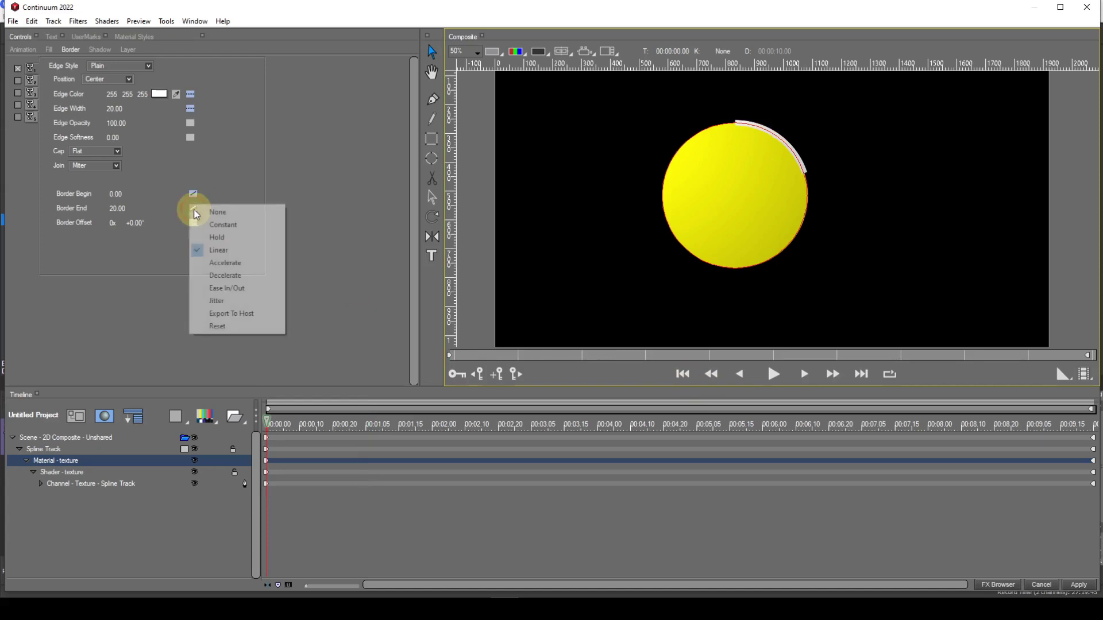
{"action": "left_click", "coordinate": [215, 212]}
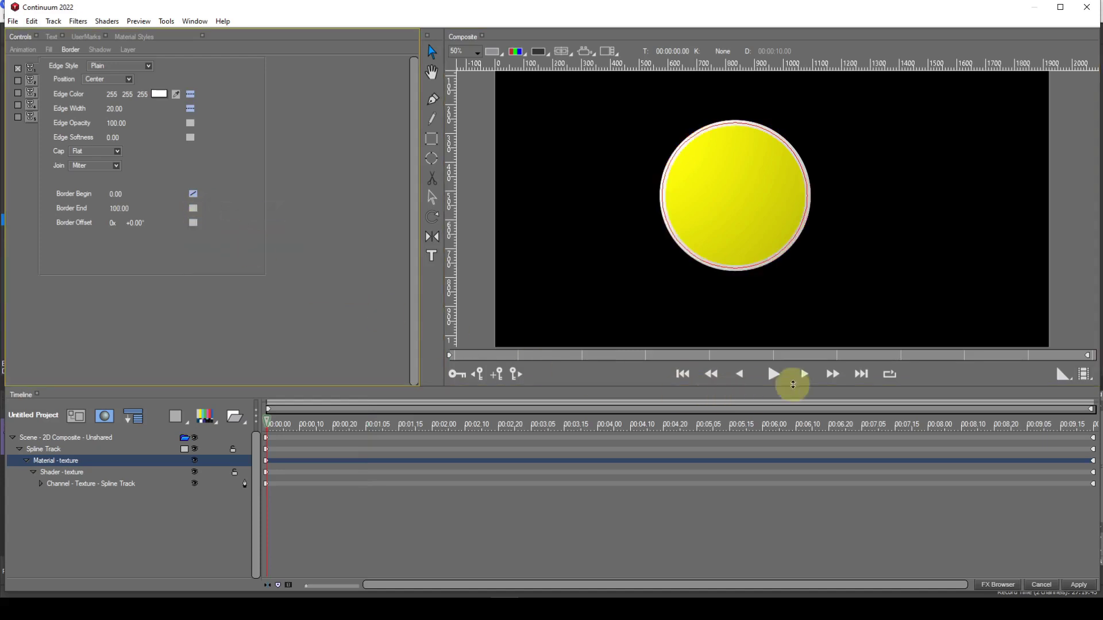
{"action": "left_click", "coordinate": [861, 374]}
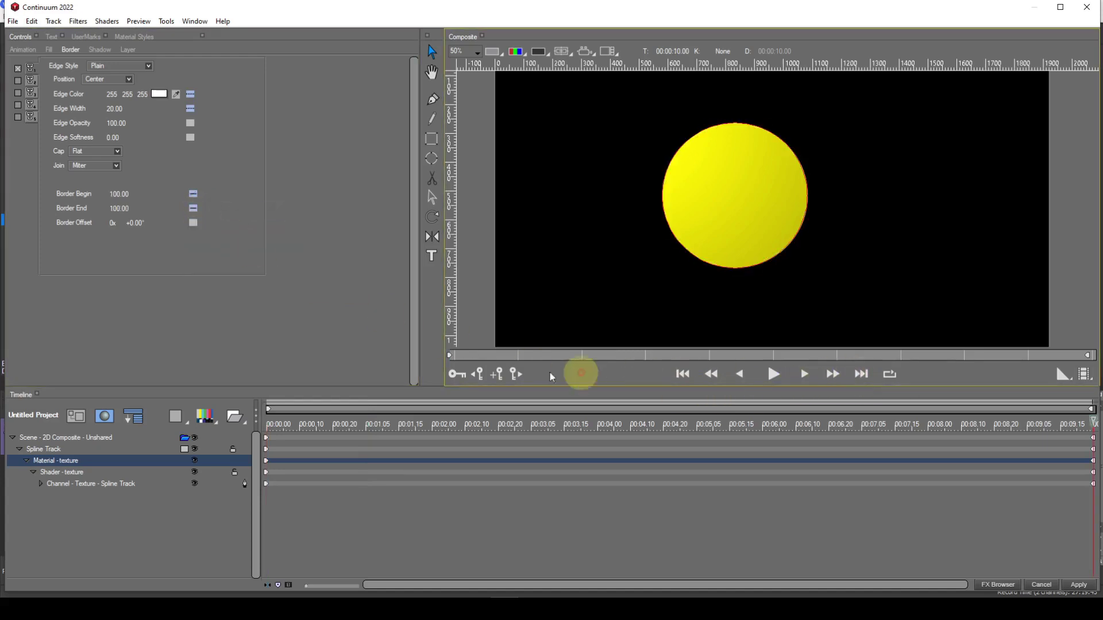
{"action": "right_click", "coordinate": [194, 210]}
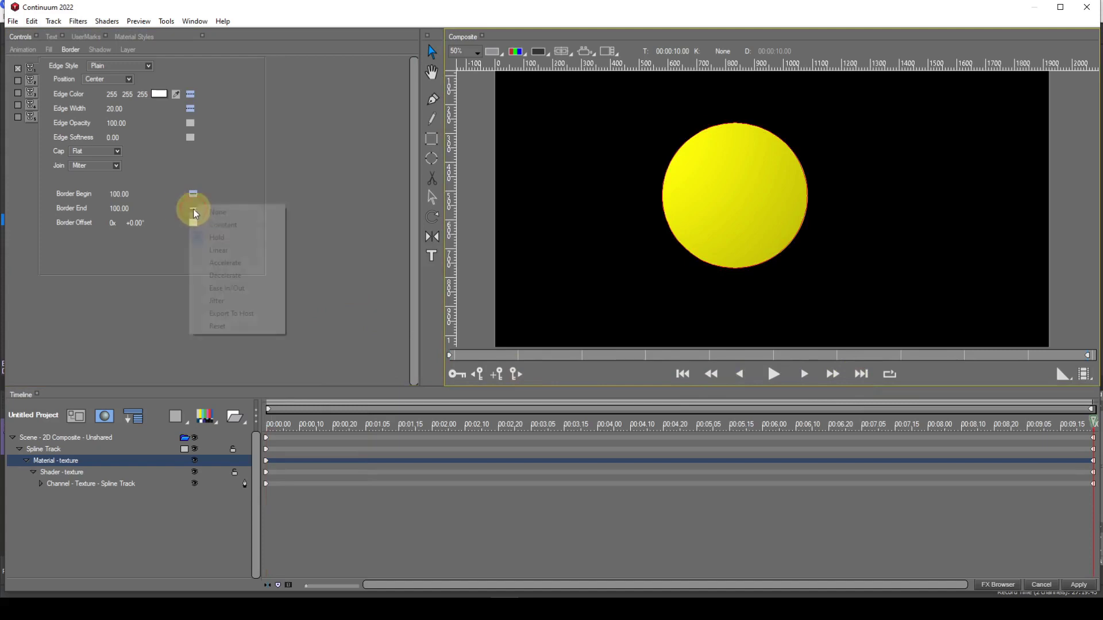
{"action": "left_click", "coordinate": [216, 212]}
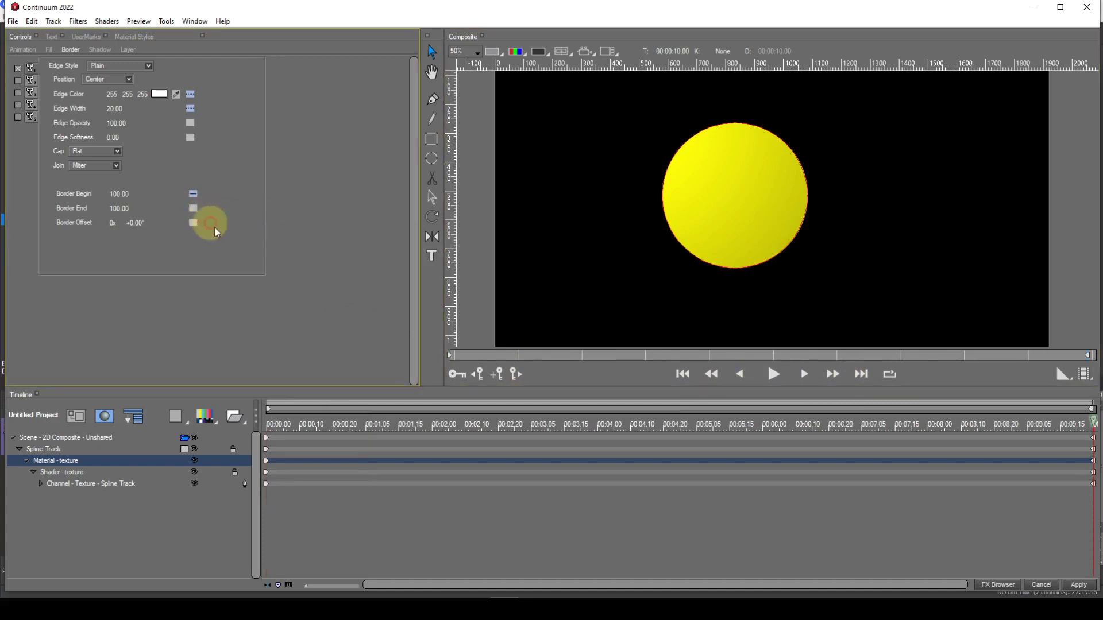
- Set Border Begin to 200 at the first frame and to 0 at the last frame
{"action": "left_click", "coordinate": [683, 375]}
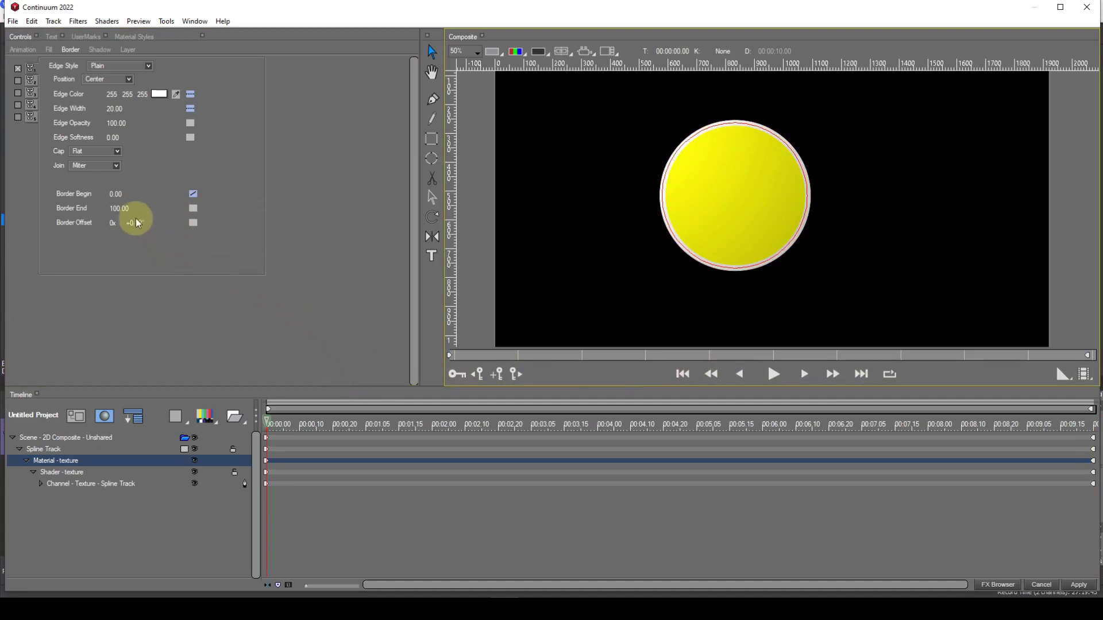
{"action": "left_click", "coordinate": [123, 195]}
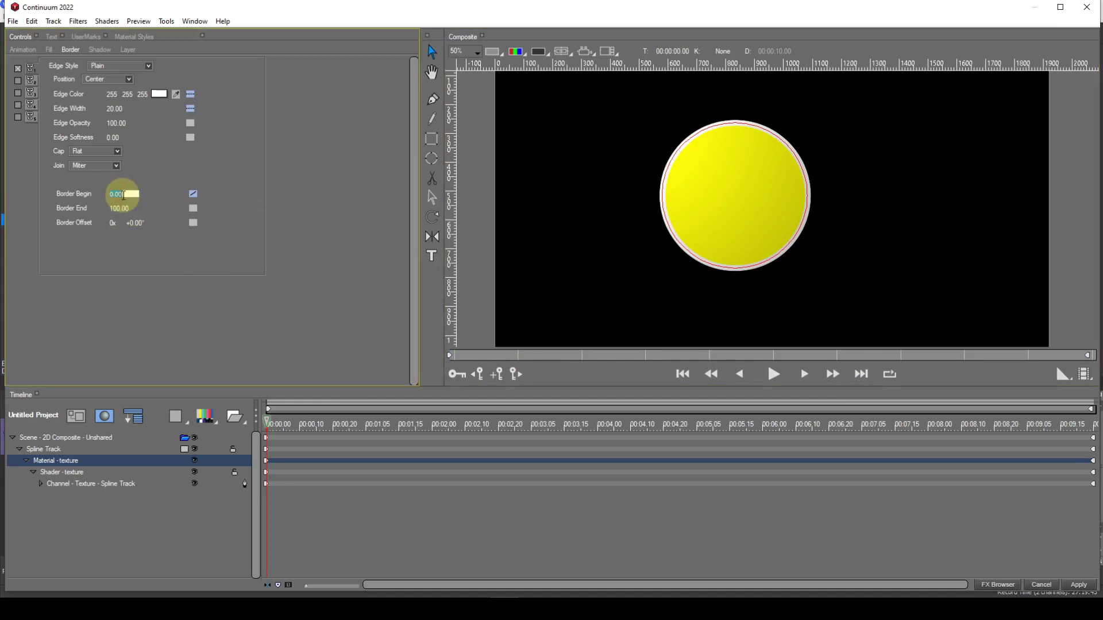
{"action": "type", "text": "200"}
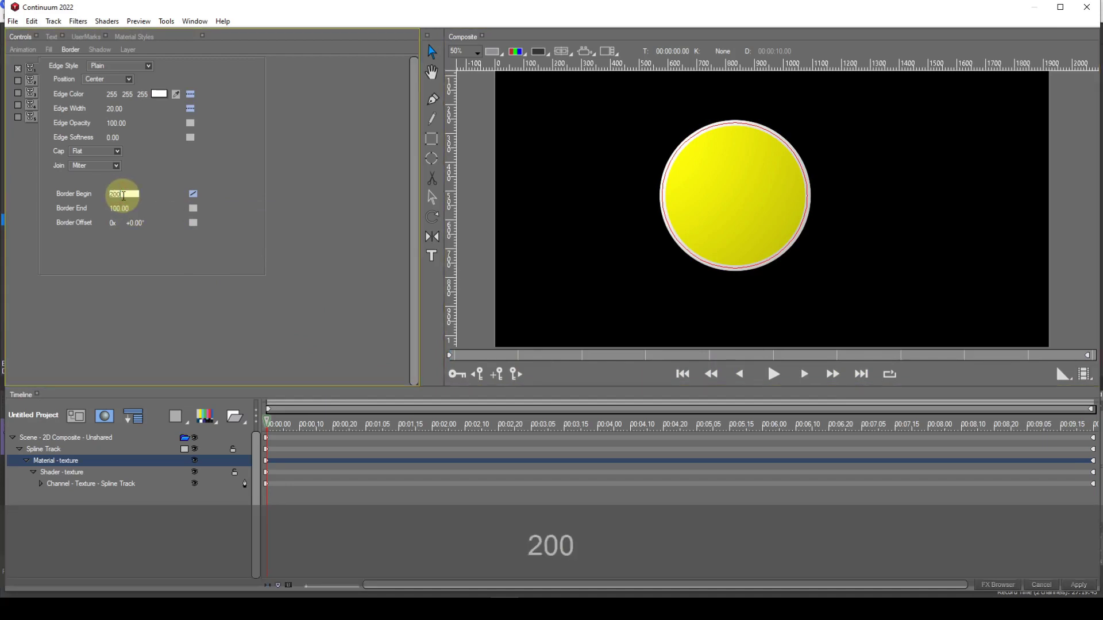
{"action": "key", "text": "Return"}
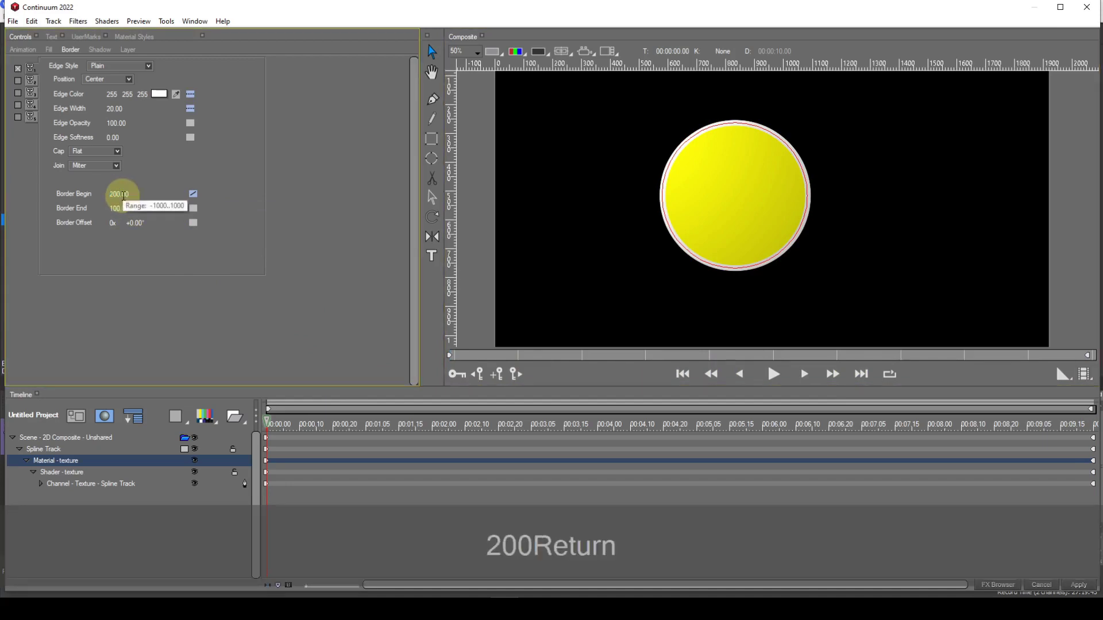
{"action": "left_click", "coordinate": [860, 375]}
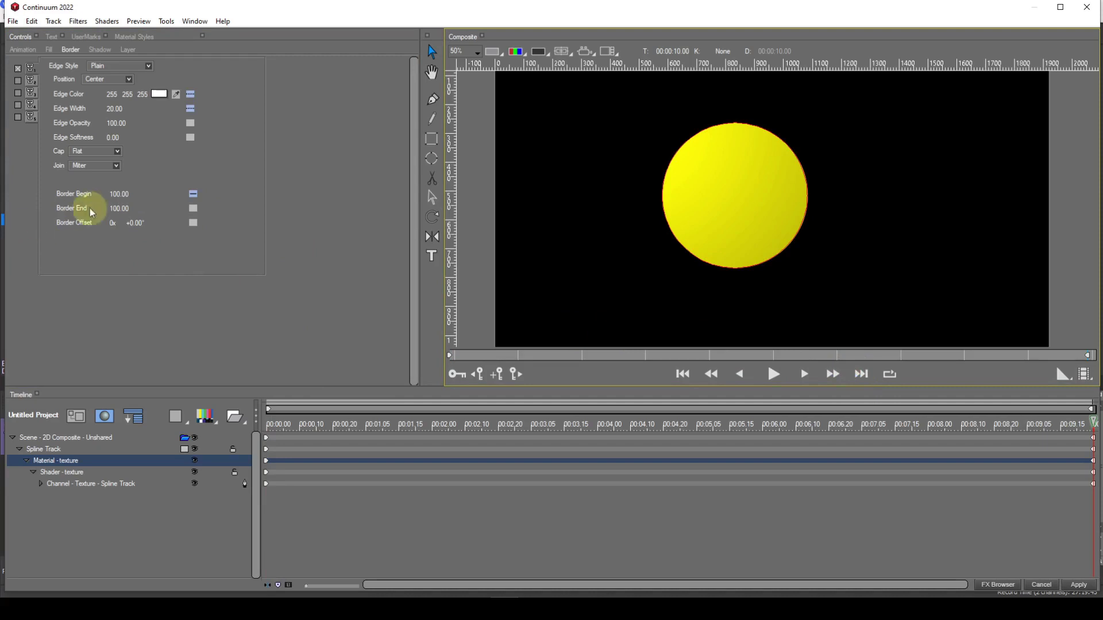
{"action": "left_click", "coordinate": [119, 195]}
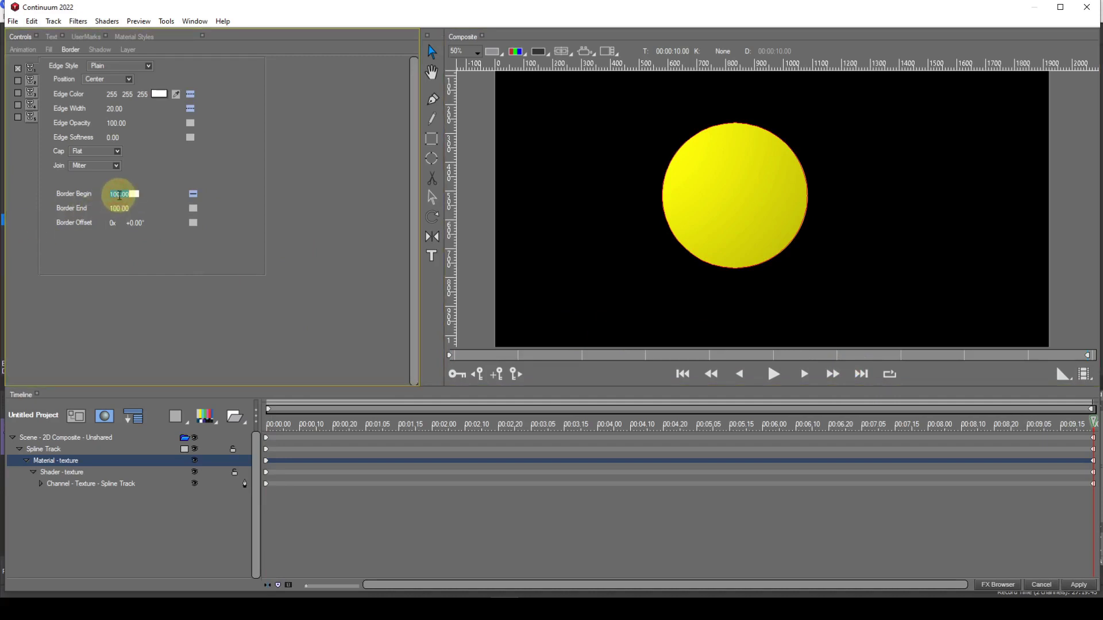
{"action": "type", "text": "0"}
{"action": "key", "text": "Return"}
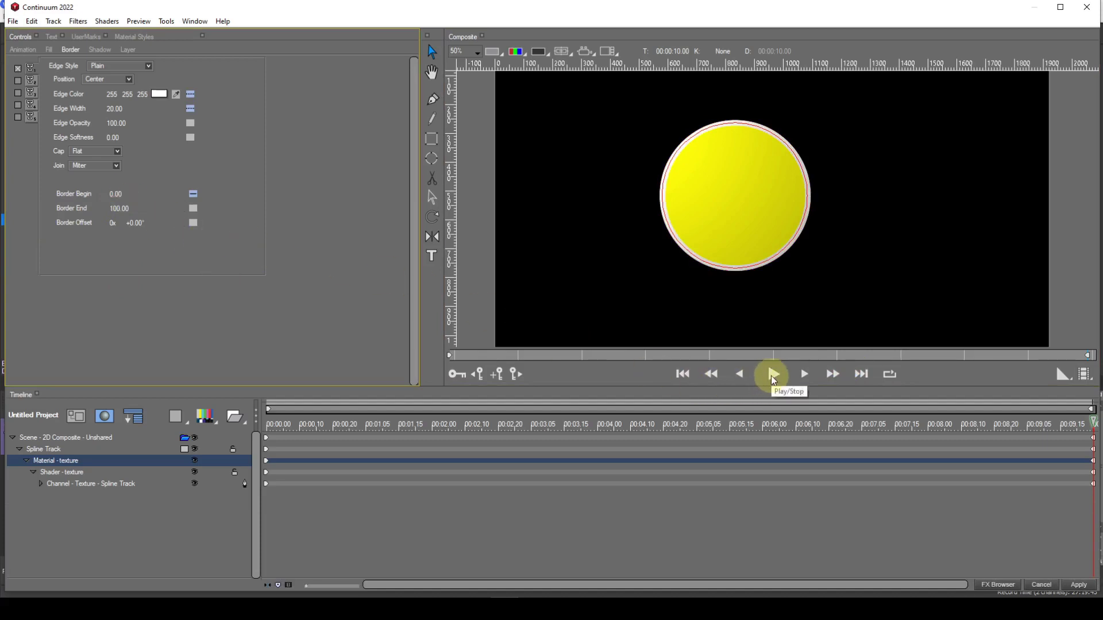
- Play the animation to check how the border behaves as Border Begin runs from 200 to 0
{"action": "left_click", "coordinate": [774, 378]}
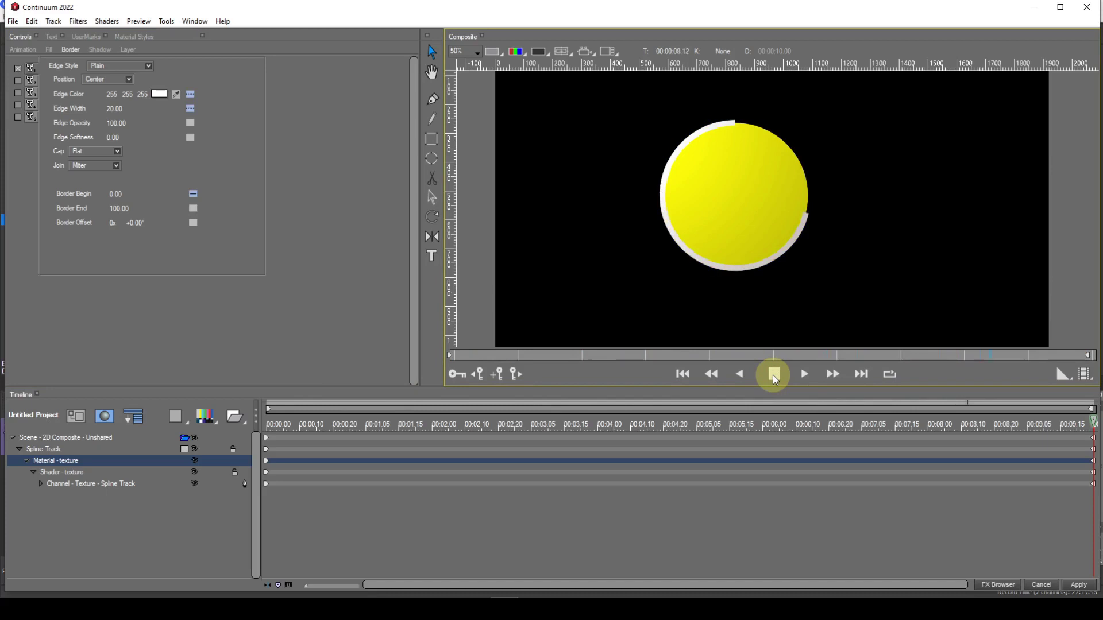
{"action": "left_click", "coordinate": [774, 376]}
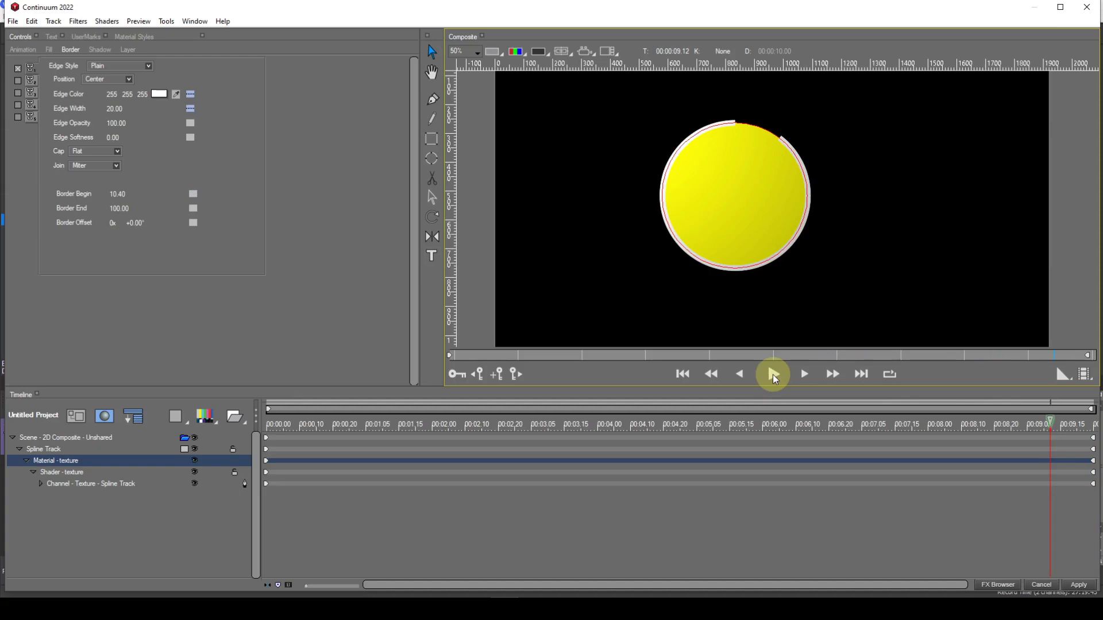
- Set Border Begin to -200 at the first frame
{"action": "left_click", "coordinate": [682, 375]}
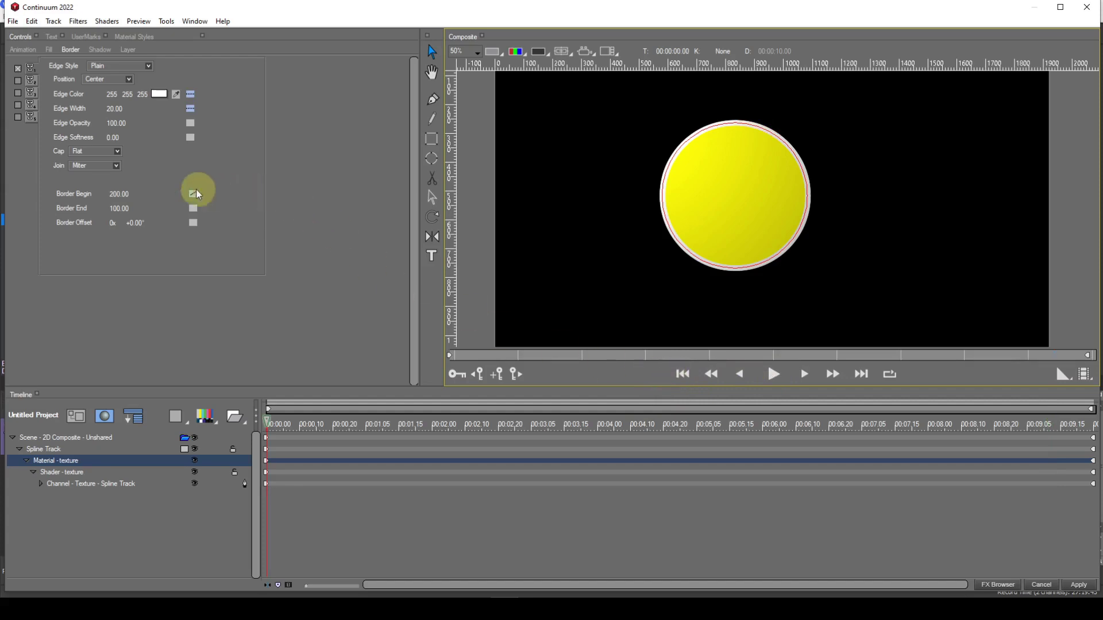
{"action": "left_click", "coordinate": [126, 195]}
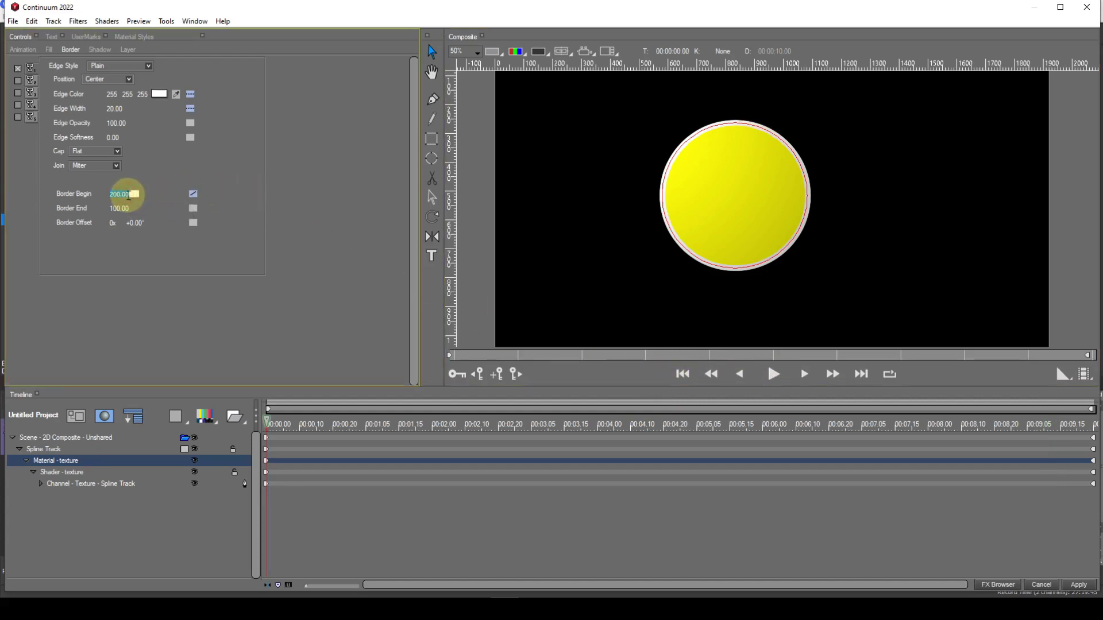
{"action": "type", "text": "-200"}
{"action": "key", "text": "Return"}
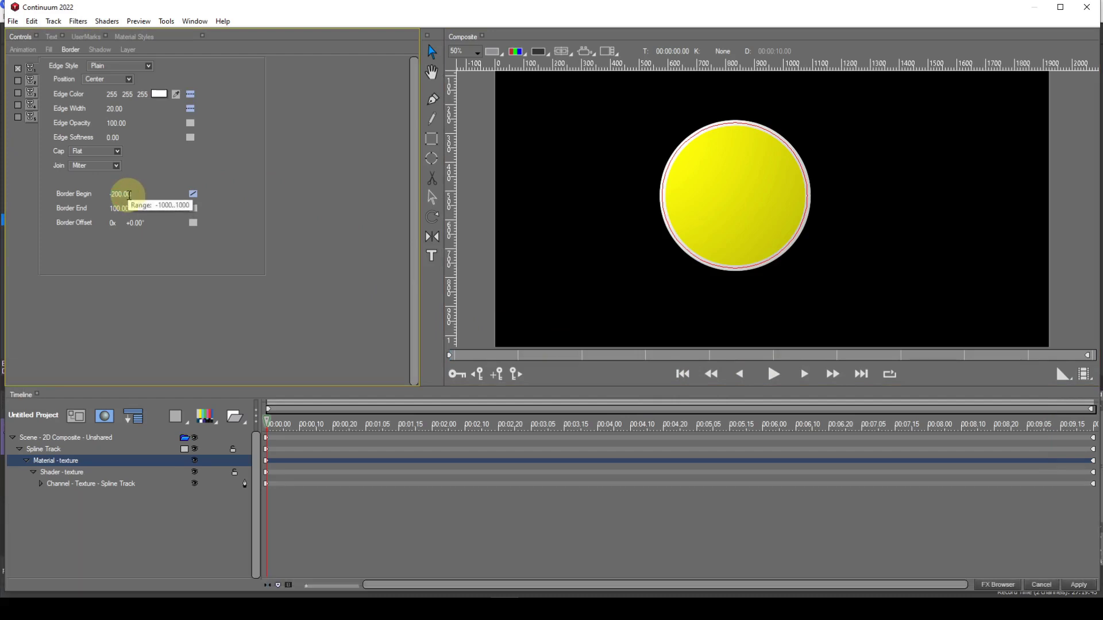
- Play the animation from the first frame to check the border with the negative Border Begin value
{"action": "left_click", "coordinate": [855, 374]}
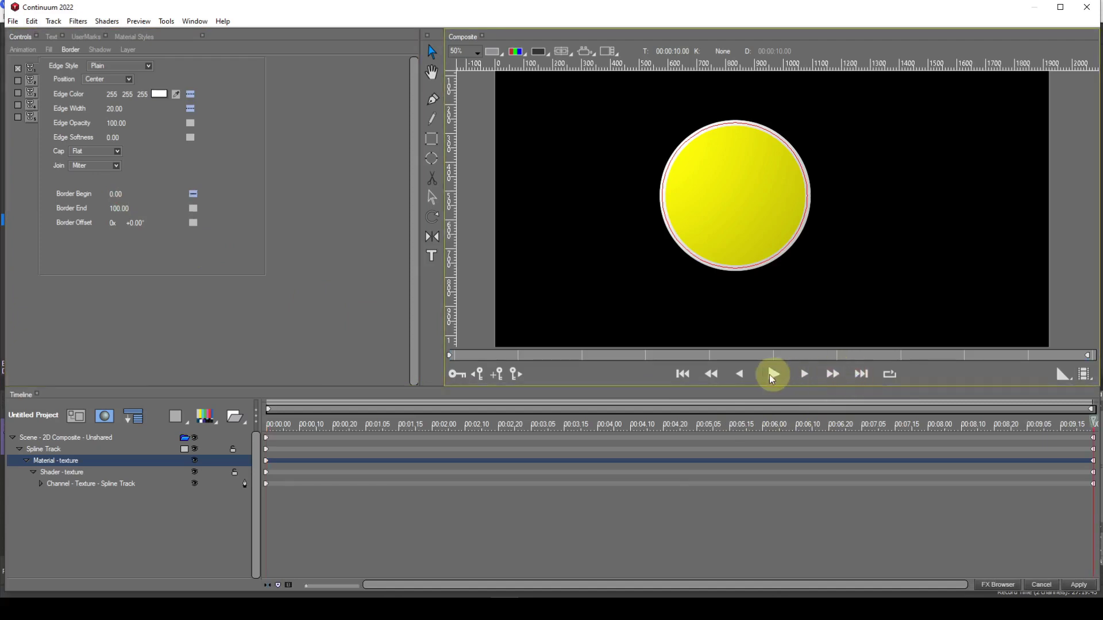
{"action": "left_click", "coordinate": [684, 375]}
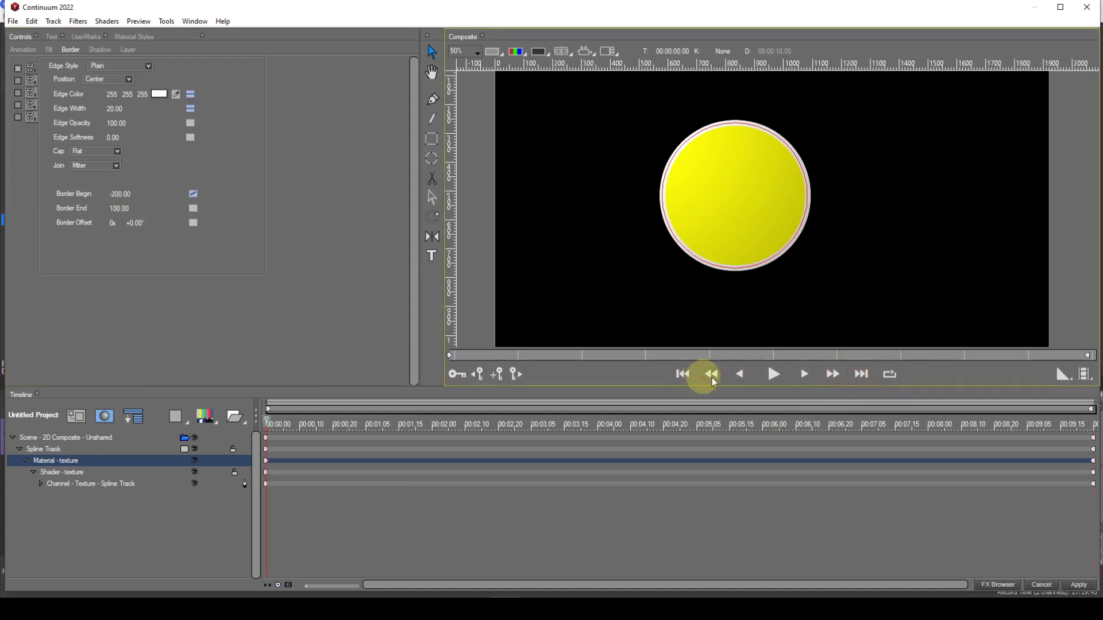
{"action": "left_click", "coordinate": [773, 375]}
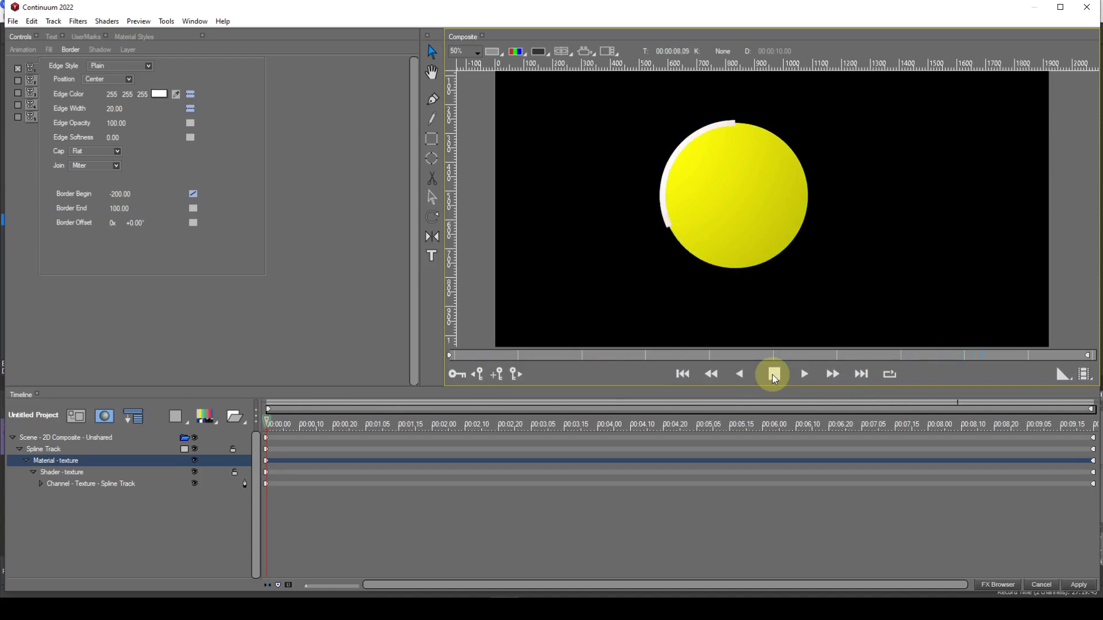
{"action": "left_click", "coordinate": [774, 376]}
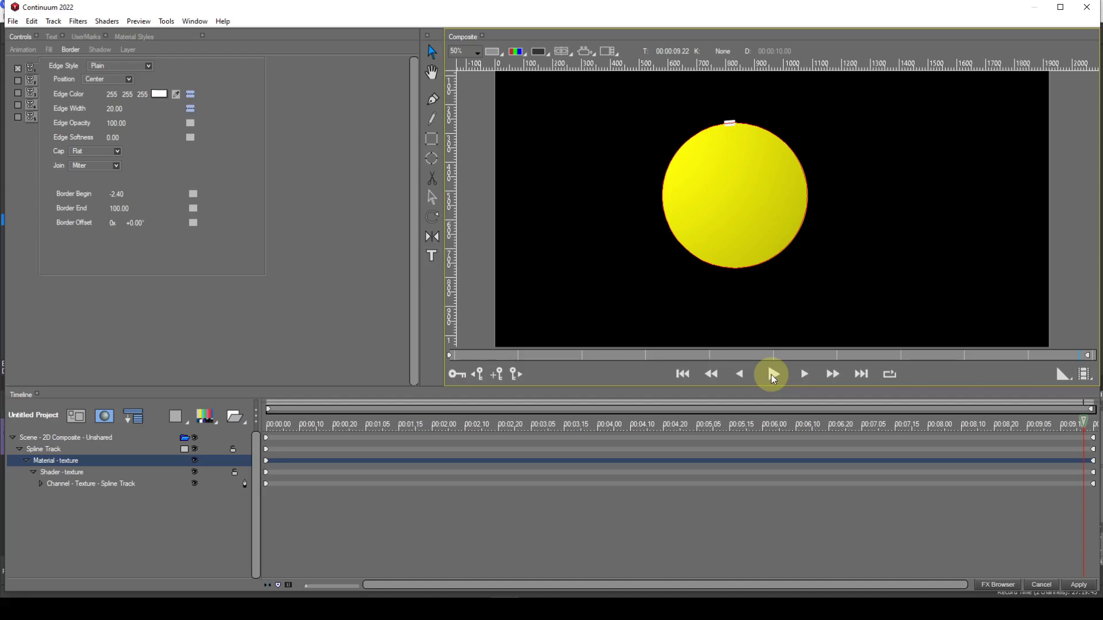
- Set the Border Begin interpolation to None at both the first and last frames to remove its animation
{"action": "left_click", "coordinate": [682, 374]}
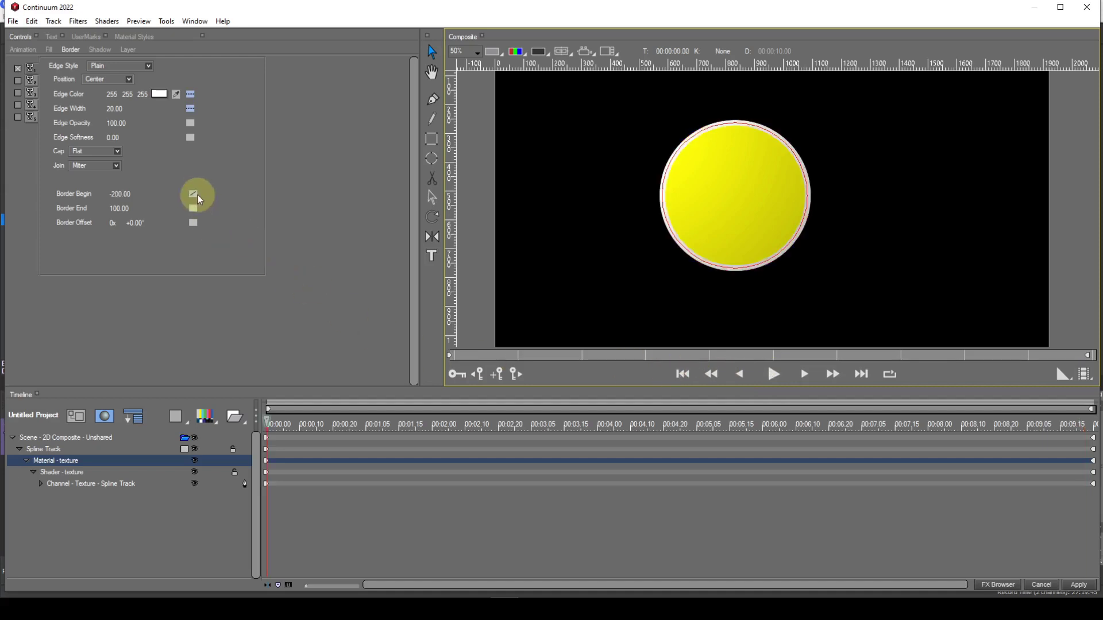
{"action": "left_click", "coordinate": [197, 197]}
{"action": "left_click", "coordinate": [204, 197]}
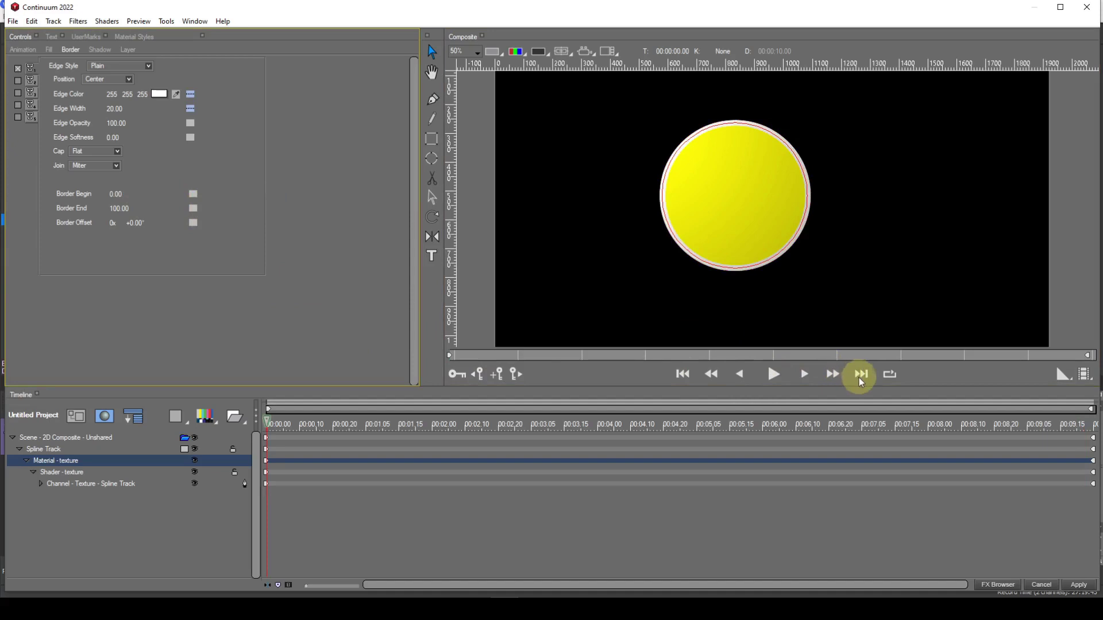
{"action": "left_click", "coordinate": [822, 373]}
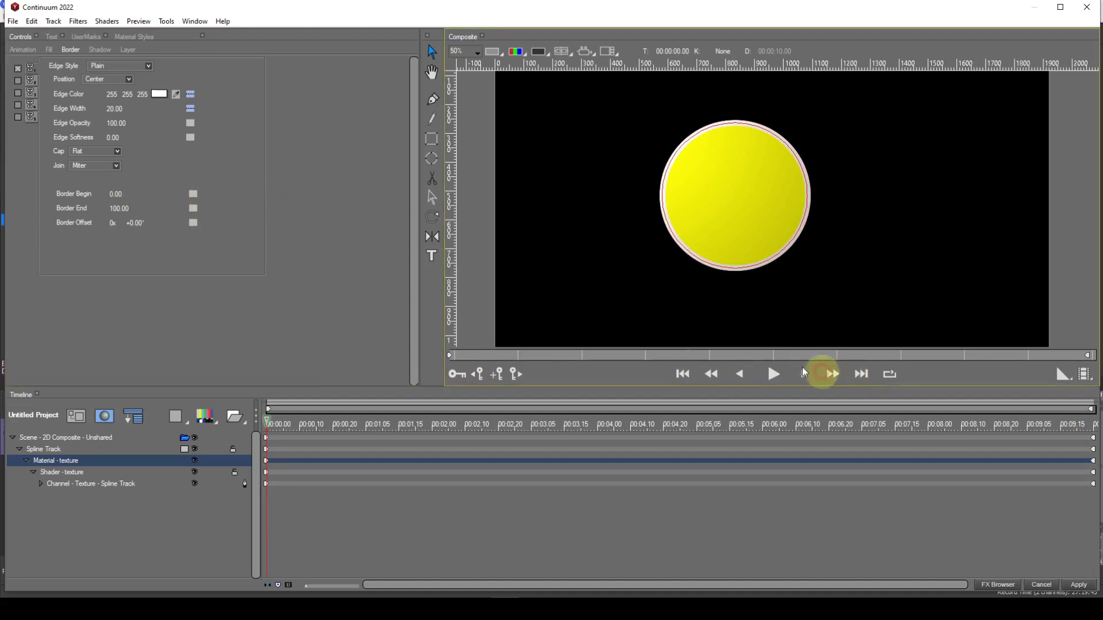
{"action": "left_click", "coordinate": [194, 195]}
{"action": "left_click", "coordinate": [201, 198]}
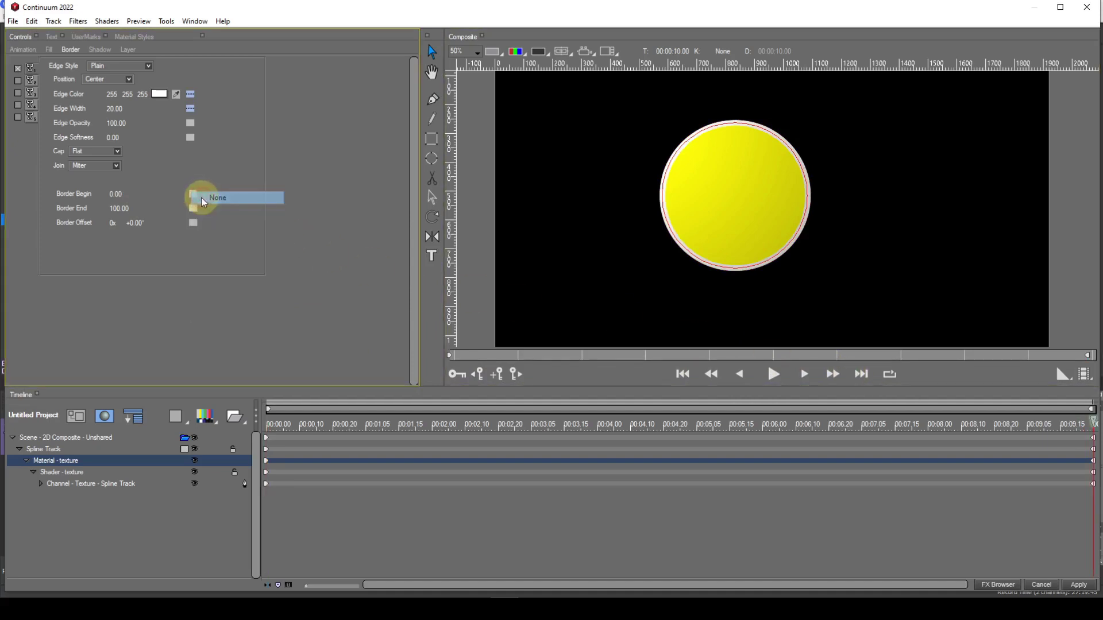
{"action": "left_click", "coordinate": [685, 375]}
{"action": "left_click", "coordinate": [685, 375]}
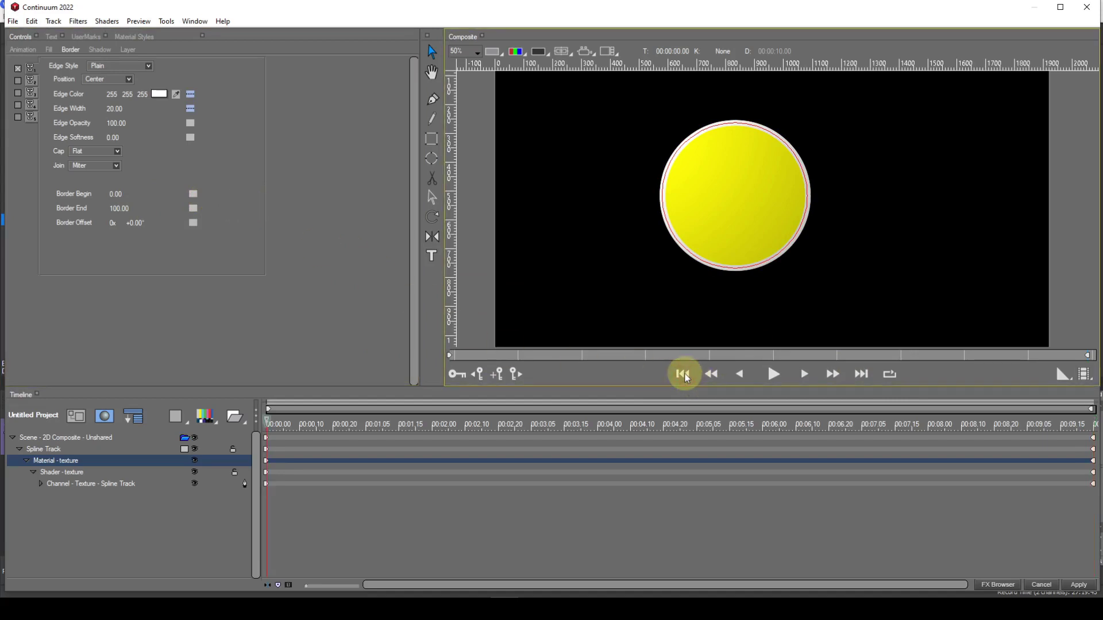
- Set Border Begin to 100 at the first frame and give it Linear interpolation
{"action": "left_click", "coordinate": [124, 196]}
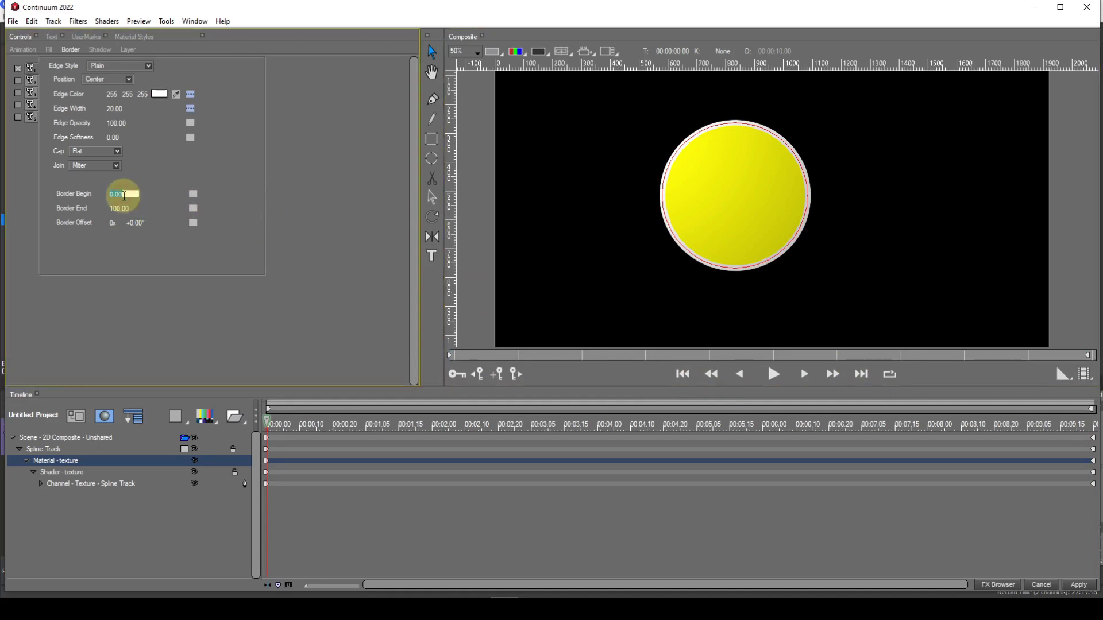
{"action": "type", "text": "100"}
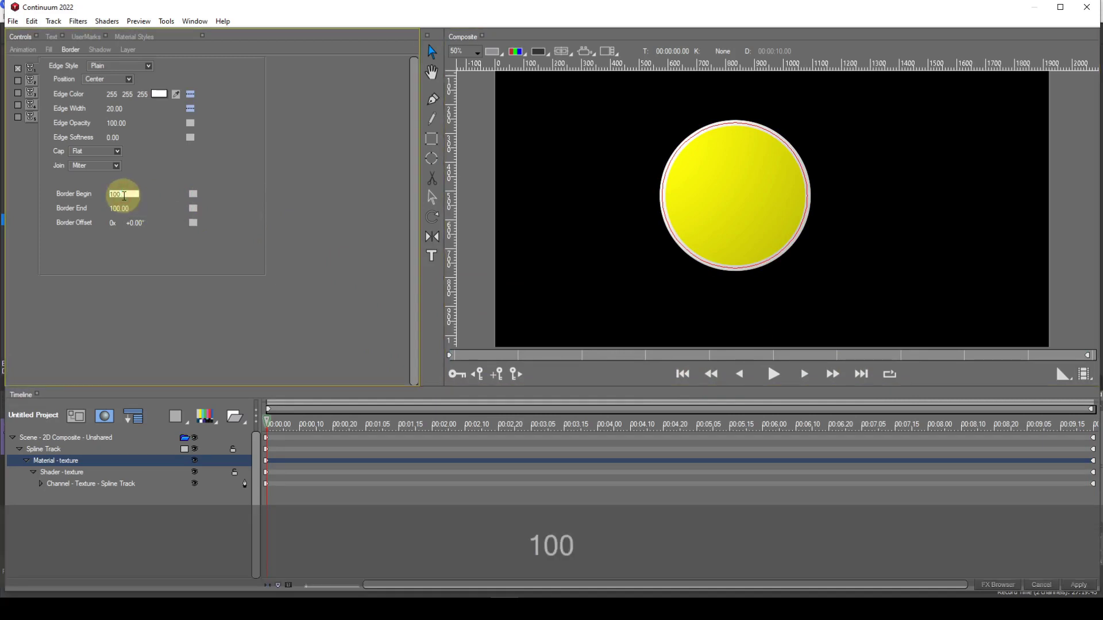
{"action": "key", "text": "Return"}
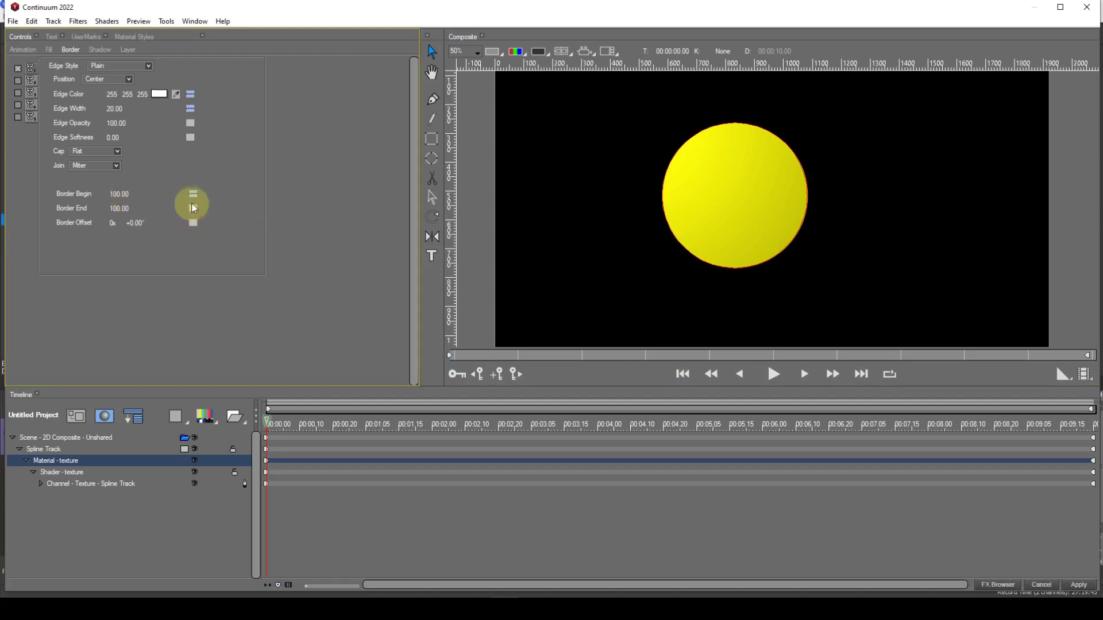
{"action": "left_click", "coordinate": [193, 194]}
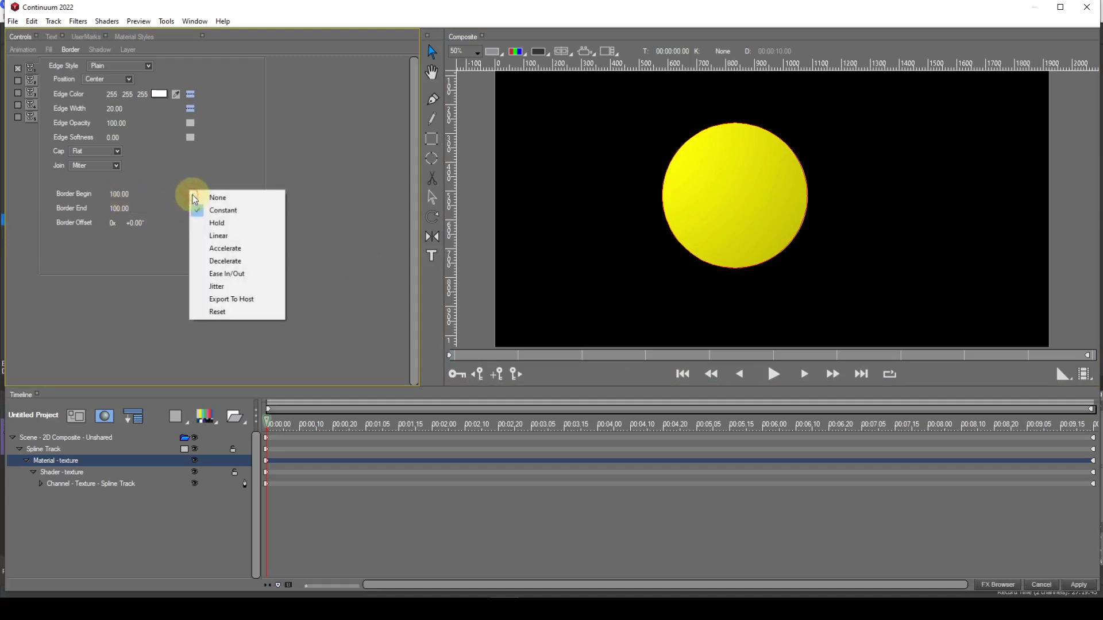
{"action": "left_click", "coordinate": [202, 240]}
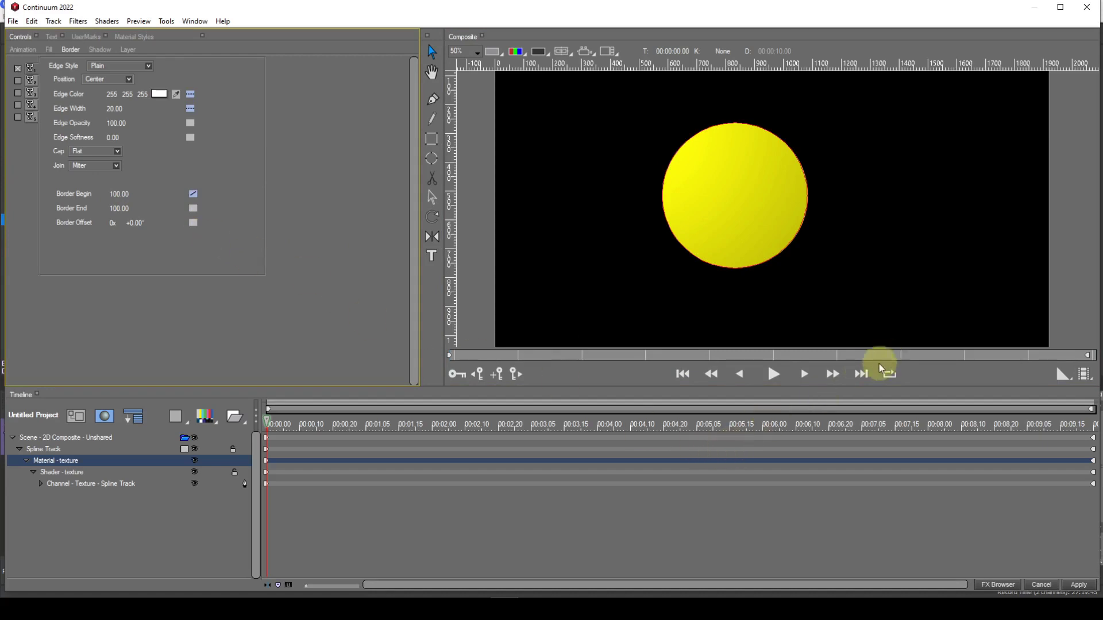
- Set the Border Begin interpolation to Hold at the last frame
{"action": "left_click", "coordinate": [861, 374]}
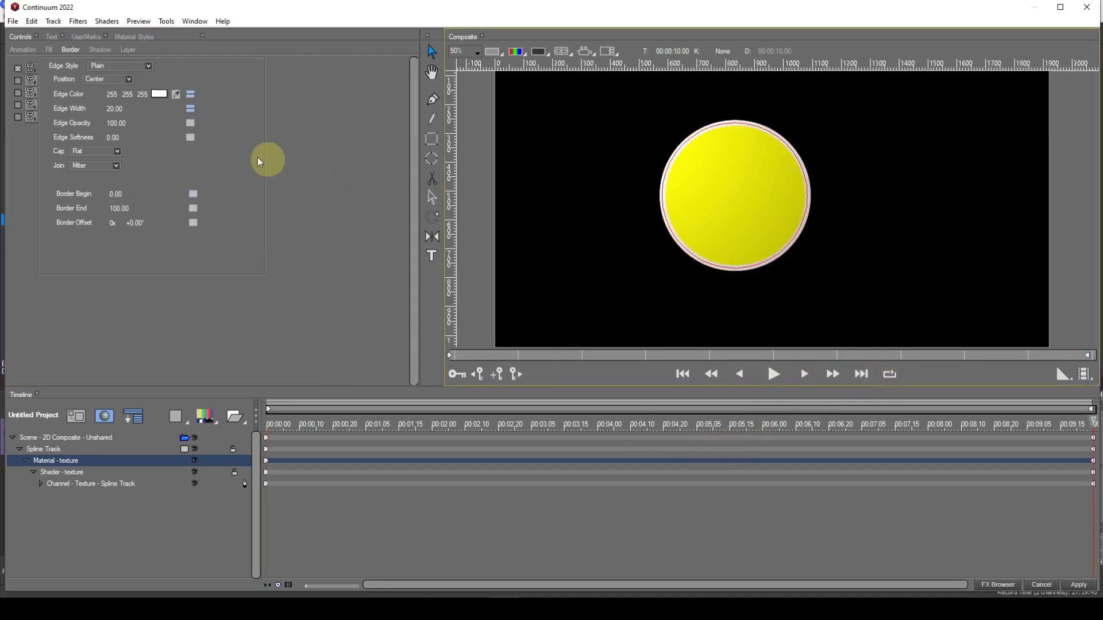
{"action": "left_click", "coordinate": [195, 193]}
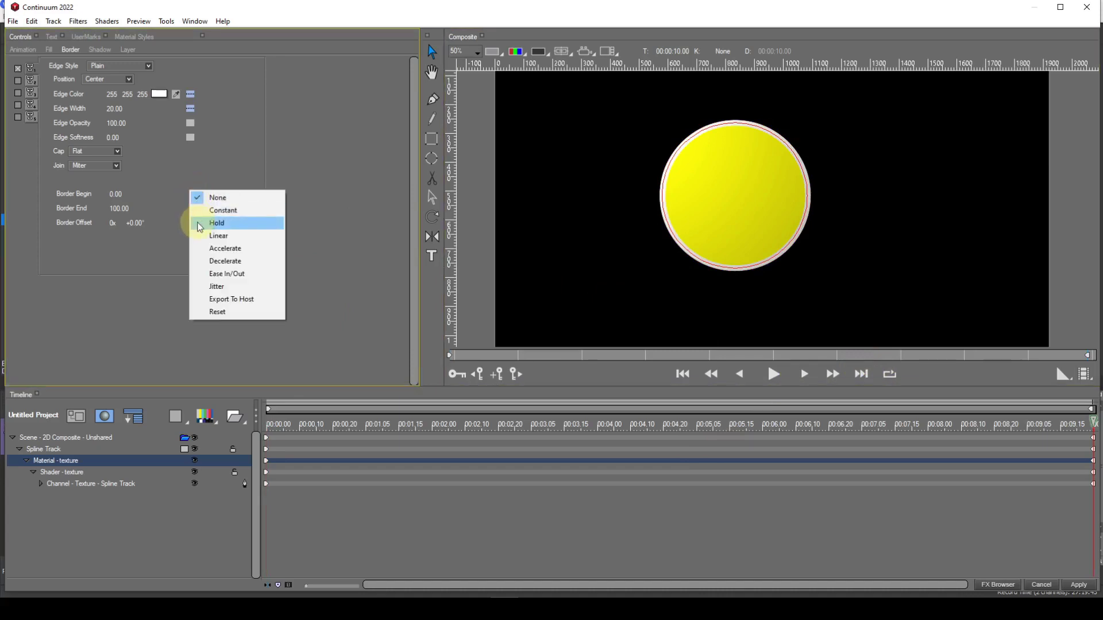
{"action": "left_click", "coordinate": [217, 223]}
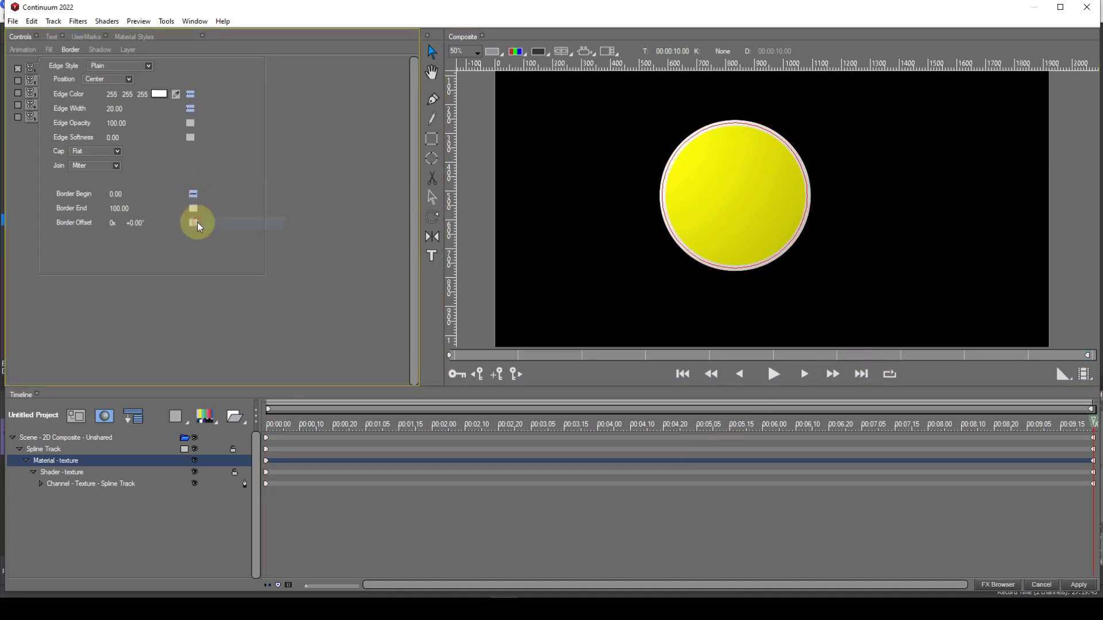
- Set Border Offset to 90° and play the animation to check where the border starts drawing
{"action": "left_click", "coordinate": [134, 225]}
{"action": "type", "text": "90"}
{"action": "key", "text": "Return"}
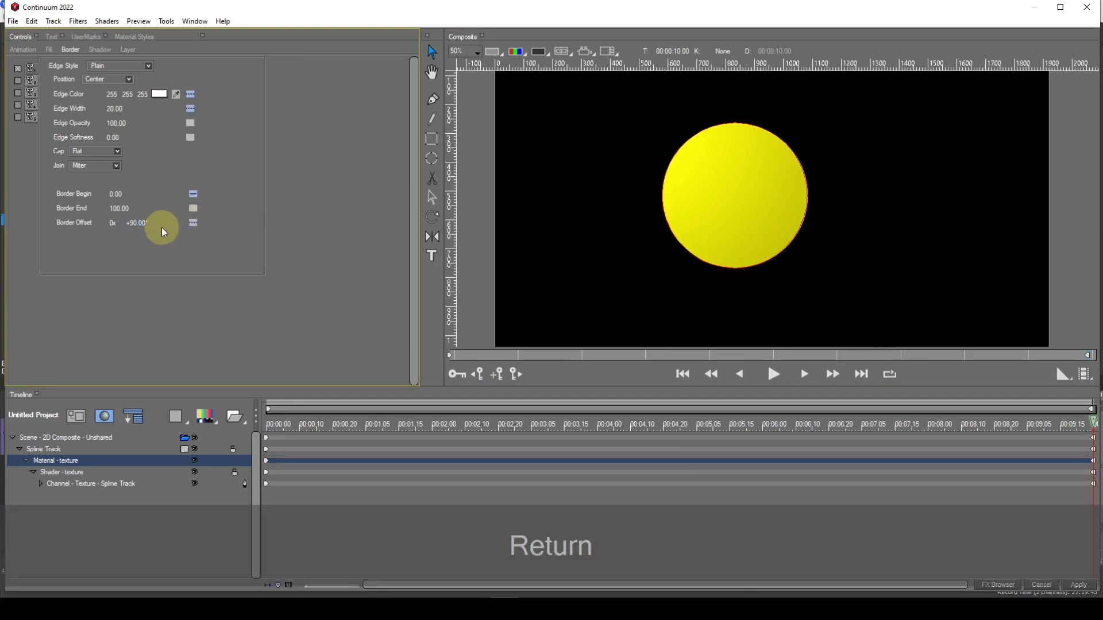
{"action": "left_click", "coordinate": [774, 375]}
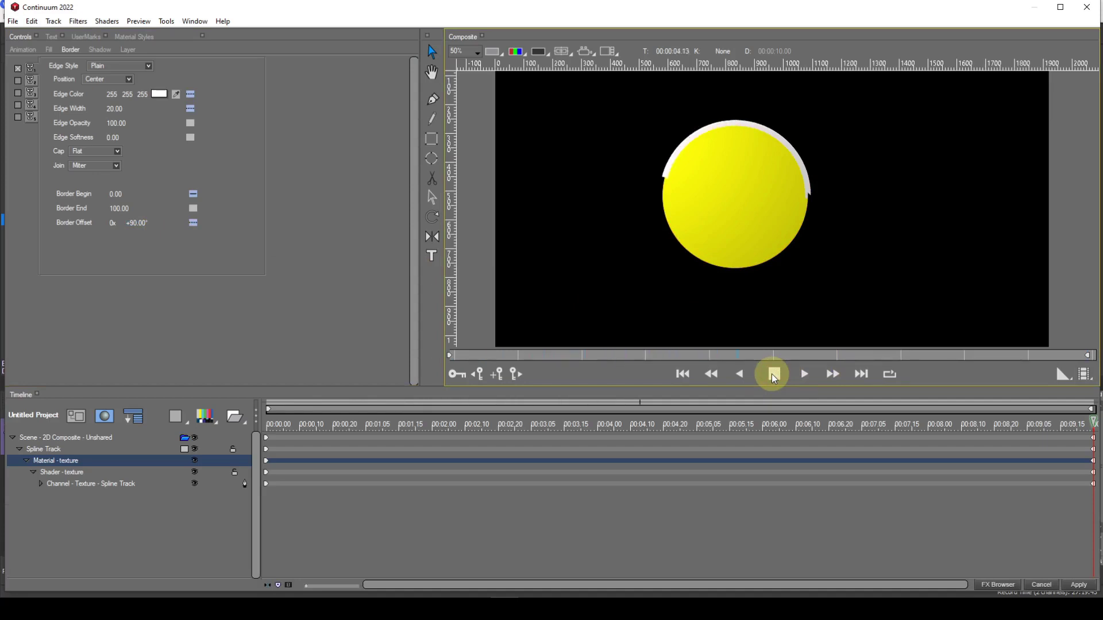
{"action": "left_click", "coordinate": [773, 376]}
- Set Border Offset to -90° from the first frame and play the animation to check the border's new starting point
{"action": "left_click", "coordinate": [682, 374]}
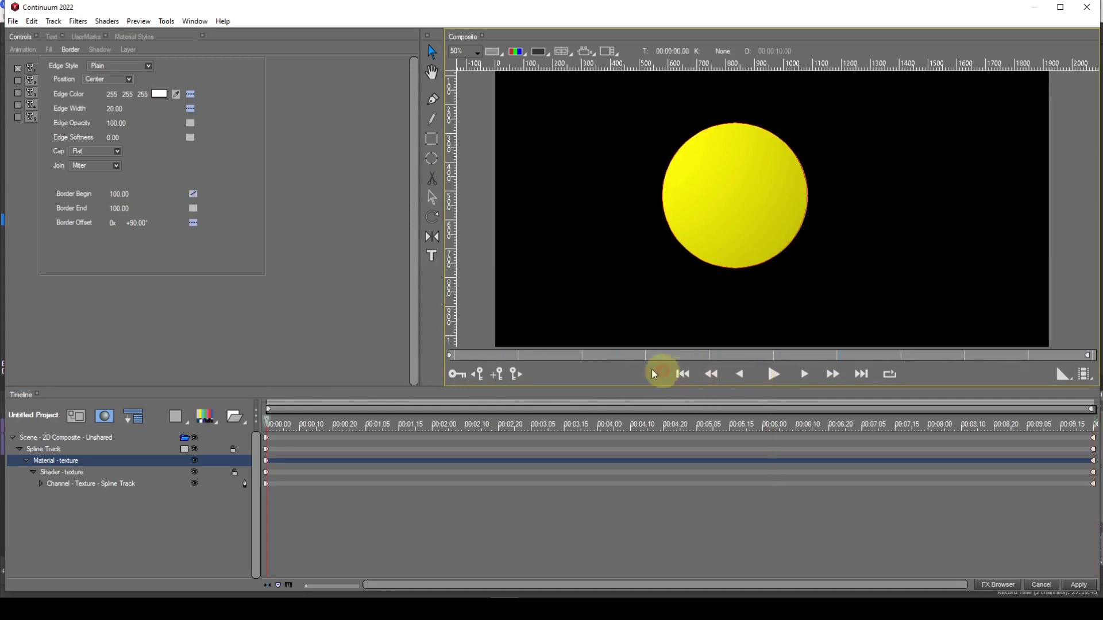
{"action": "left_click", "coordinate": [140, 224]}
{"action": "type", "text": "-90"}
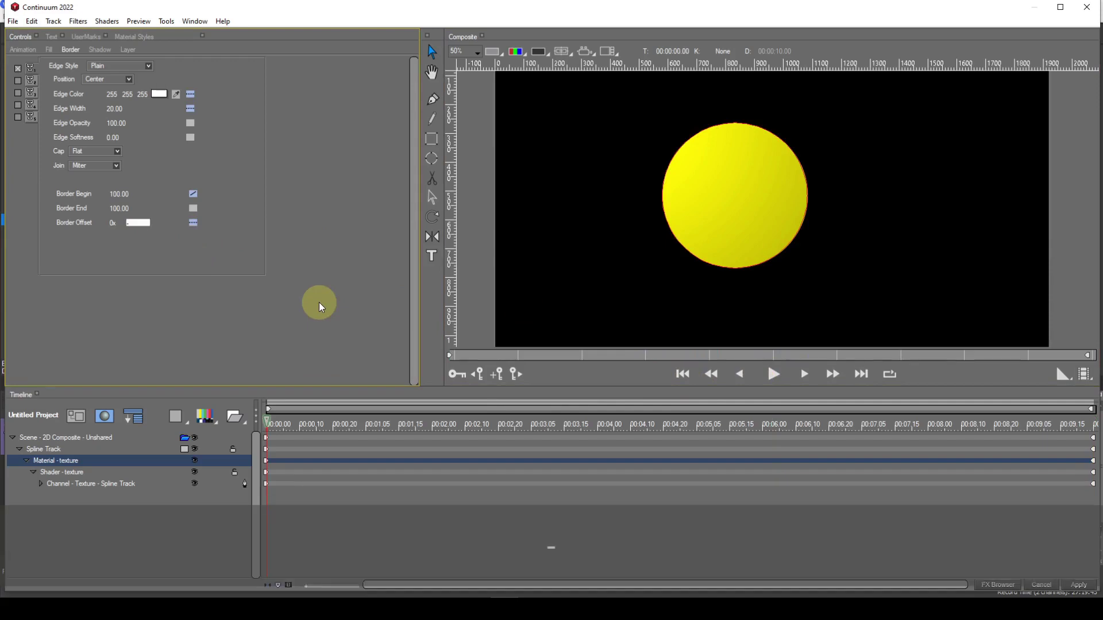
{"action": "key", "text": "Return"}
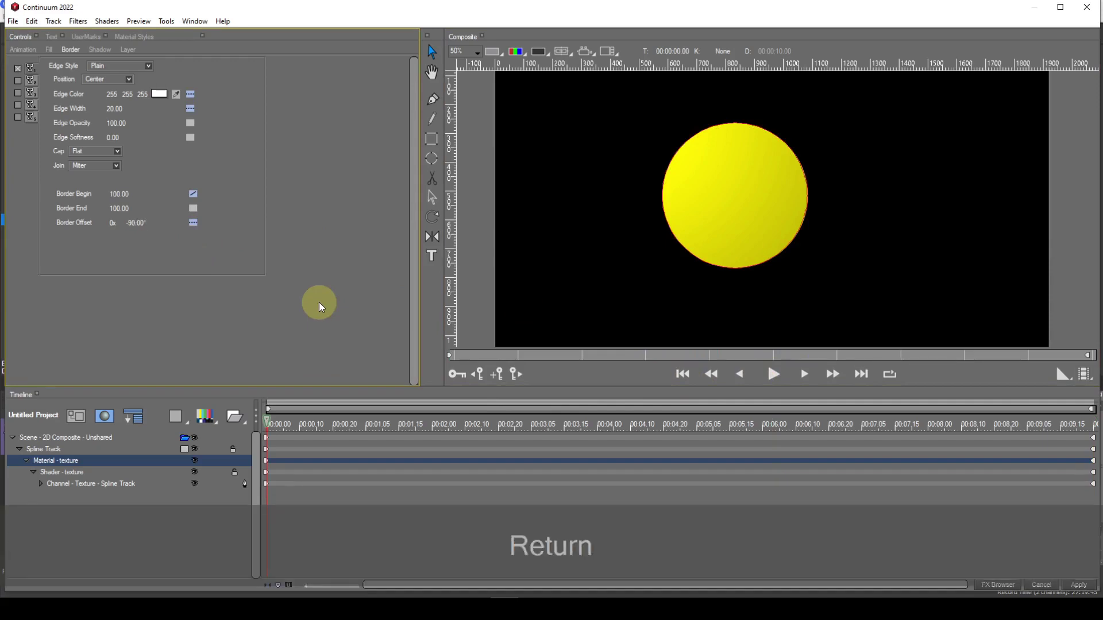
{"action": "left_click", "coordinate": [774, 375]}
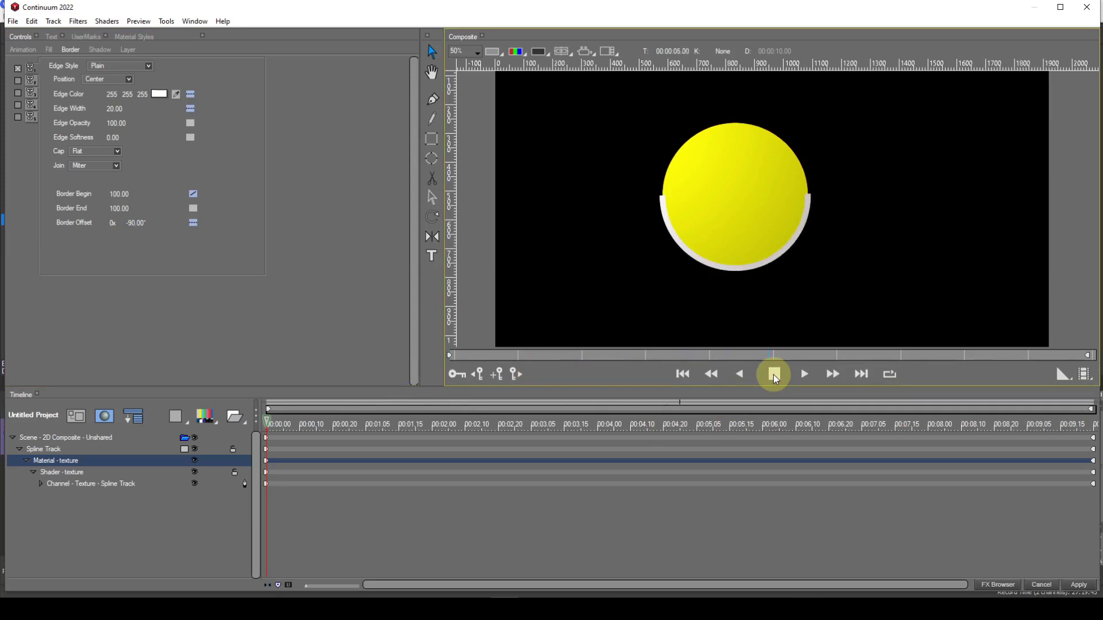
{"action": "left_click", "coordinate": [775, 376]}
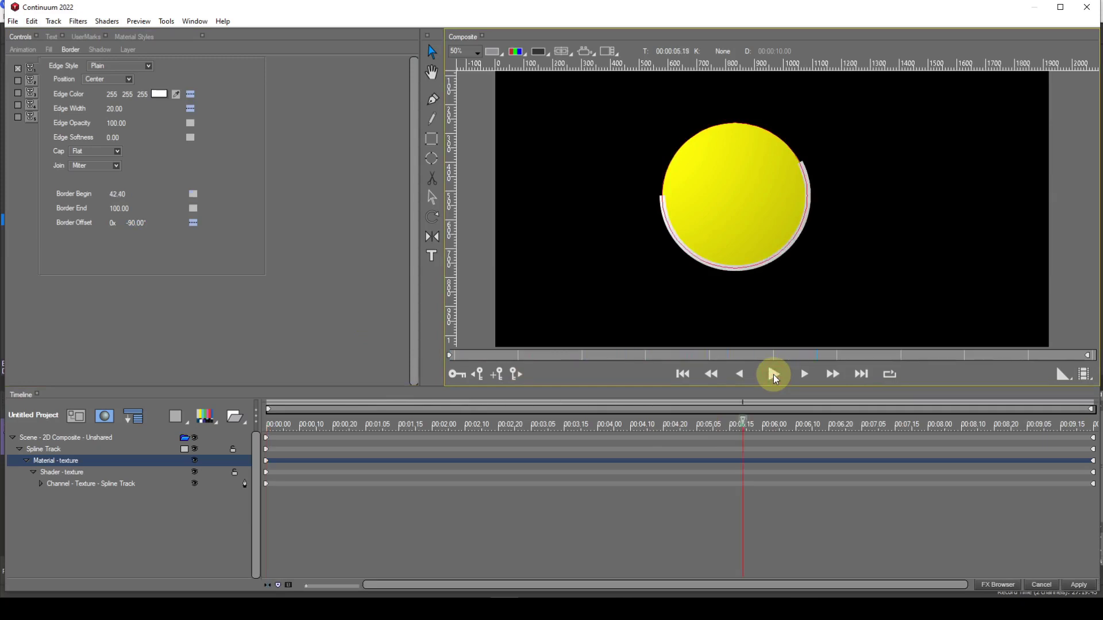